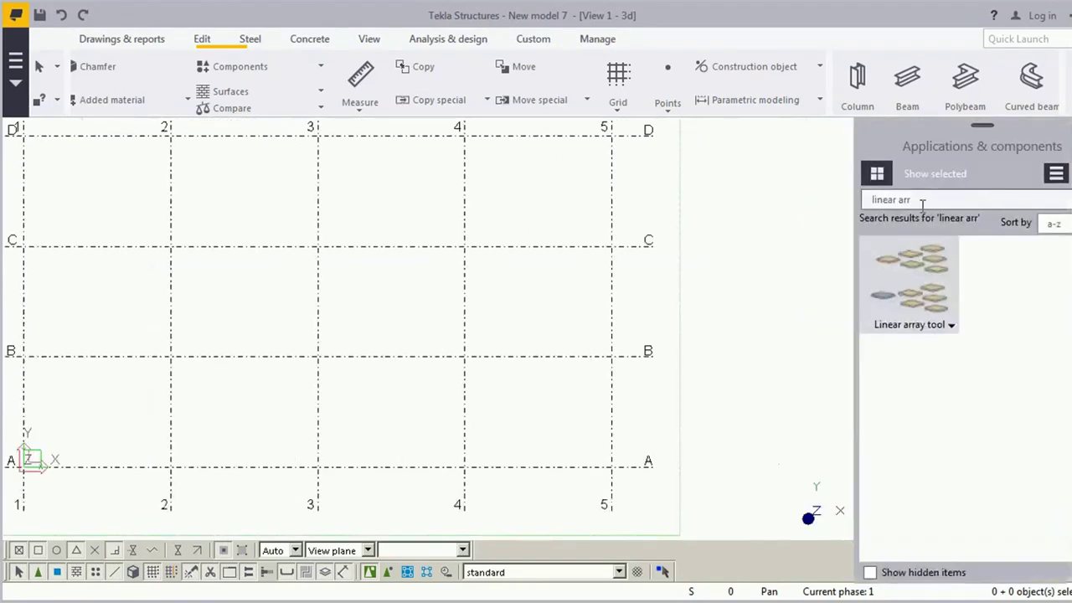
left_click(925, 201)
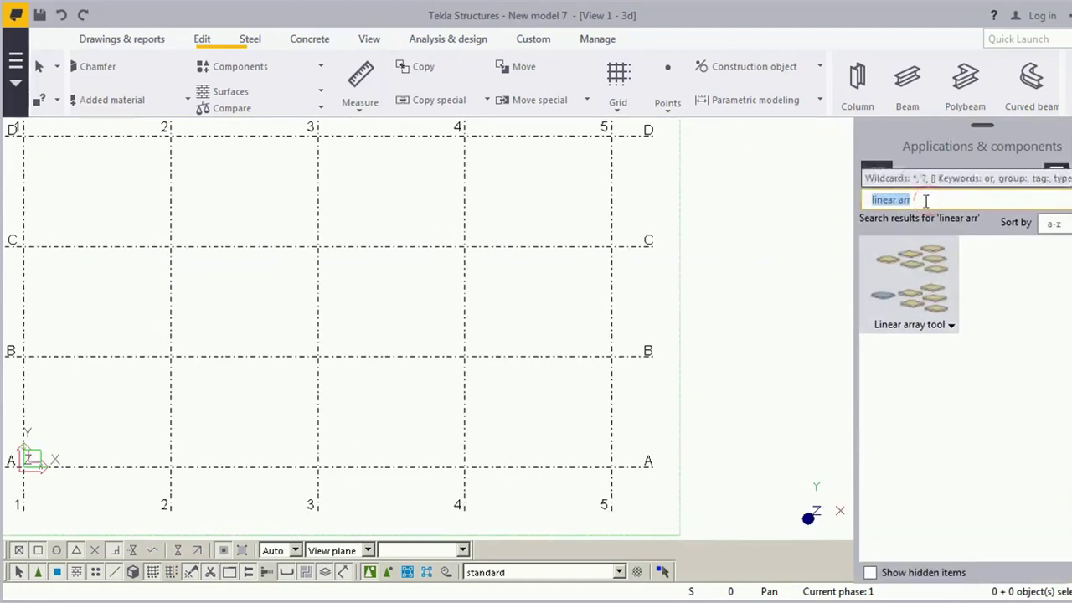
double_click(922, 303)
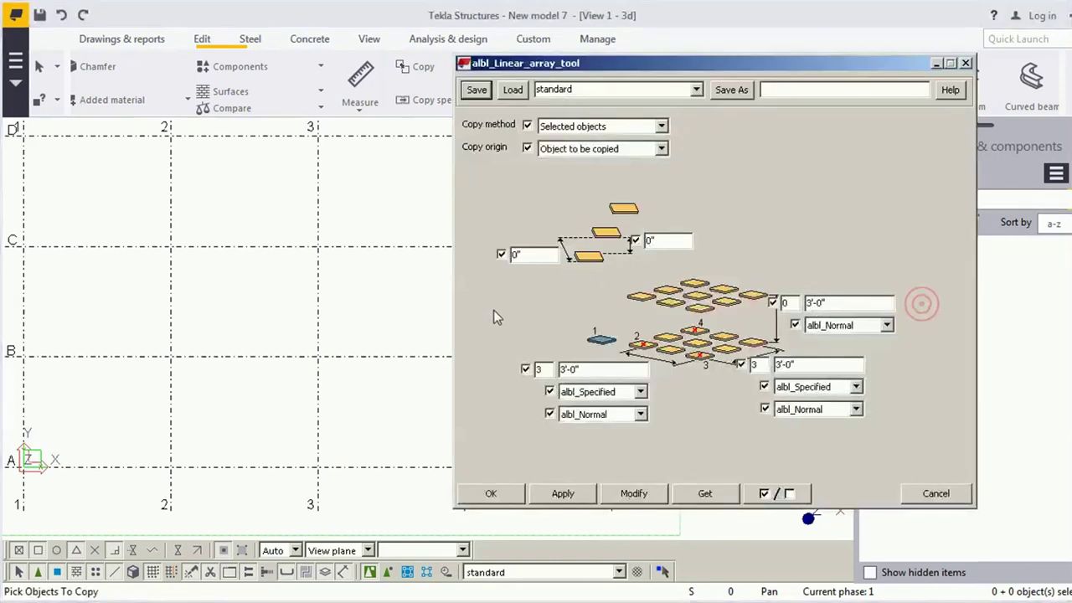
middle_click_drag(324, 295, 432, 223)
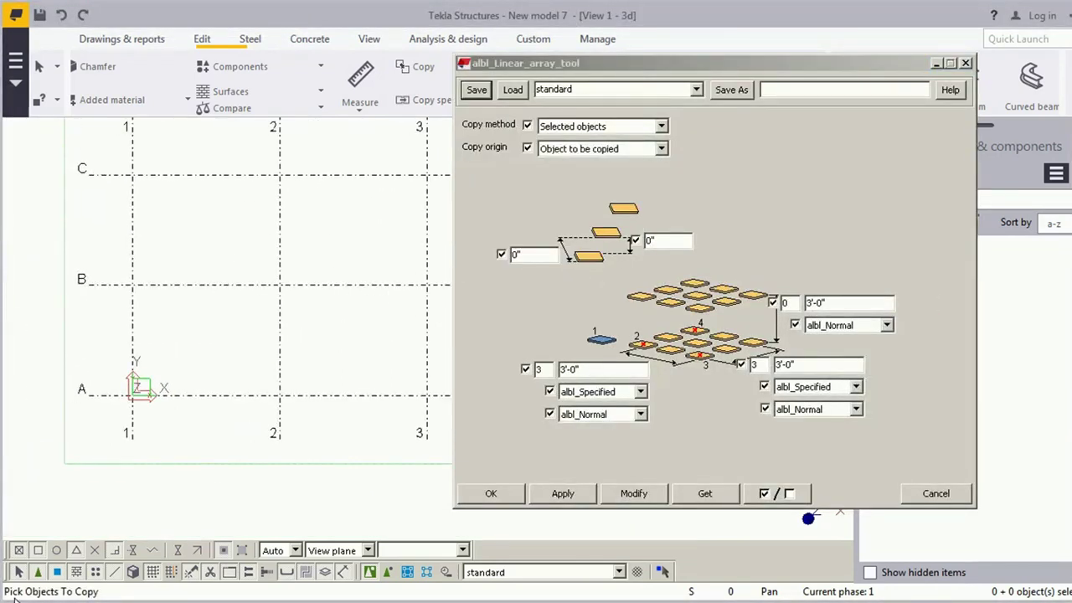
left_click(966, 63)
right_click(490, 183)
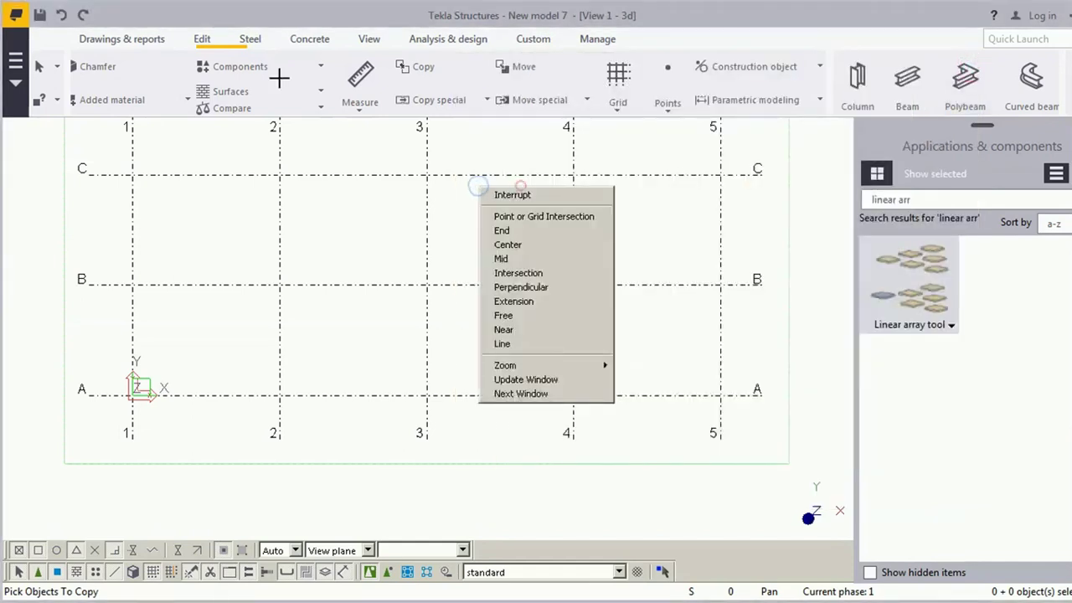
left_click(544, 194)
Start a steel plate at grid intersection A-2 and run its first edge 1'-0" along grid line 2 toward B
left_click(243, 40)
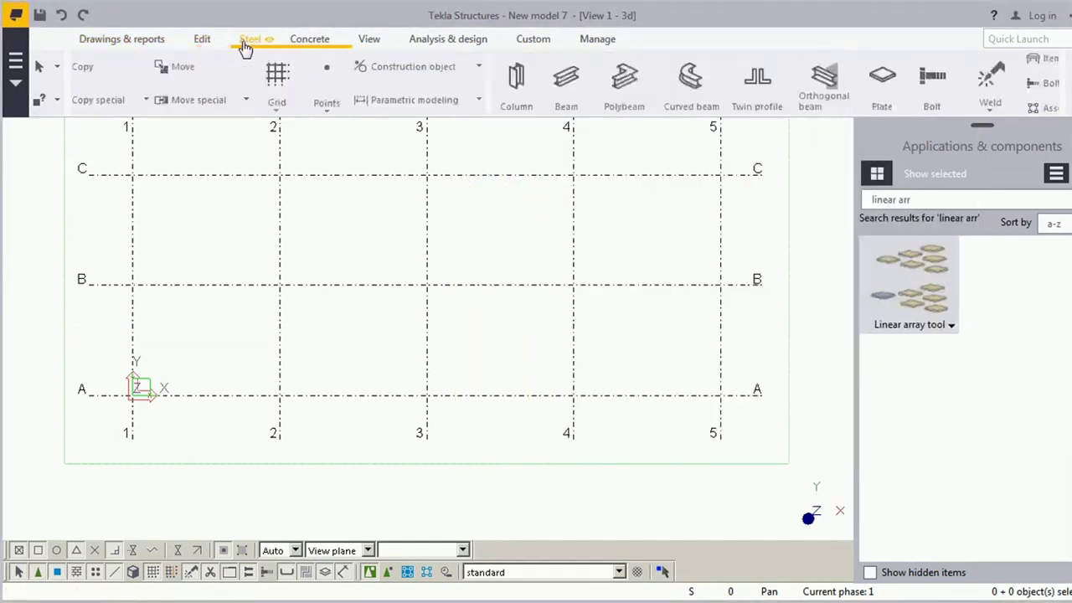
left_click(463, 99)
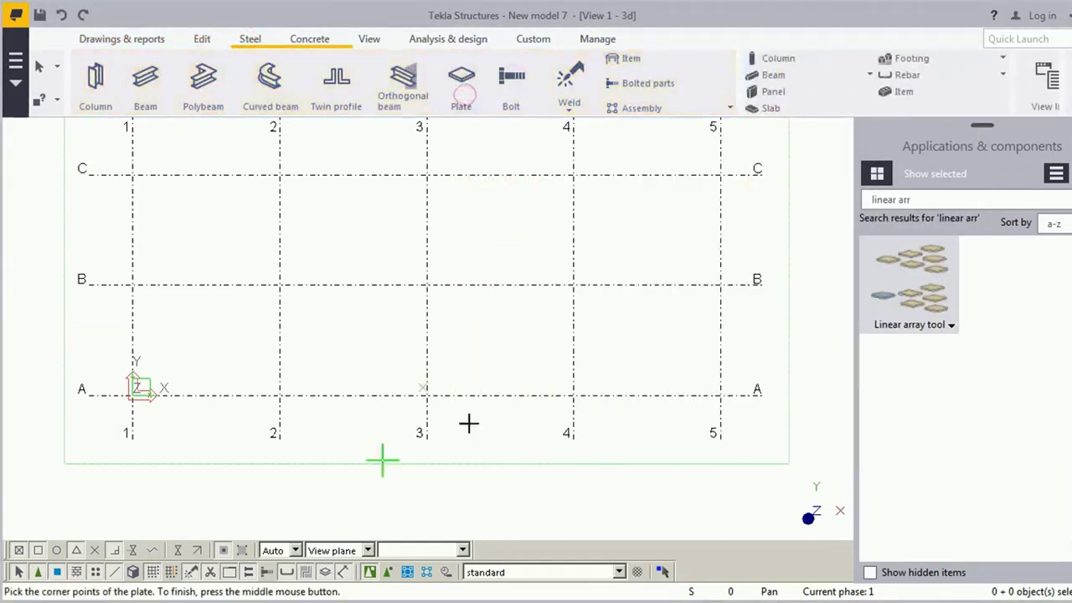
scroll(280, 412, "up", 5)
left_click(271, 371)
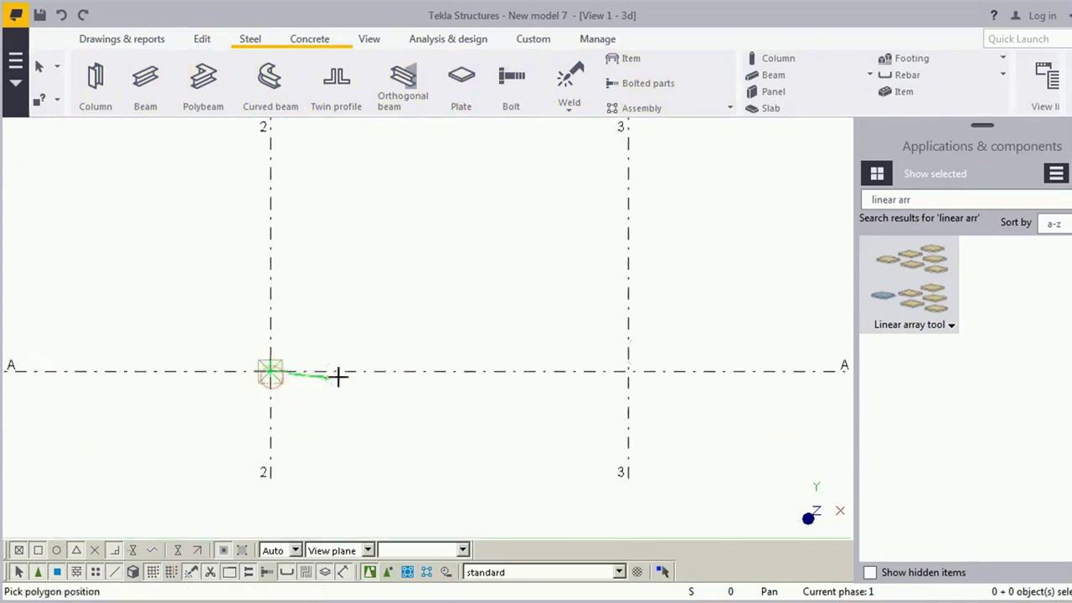
type("1'-")
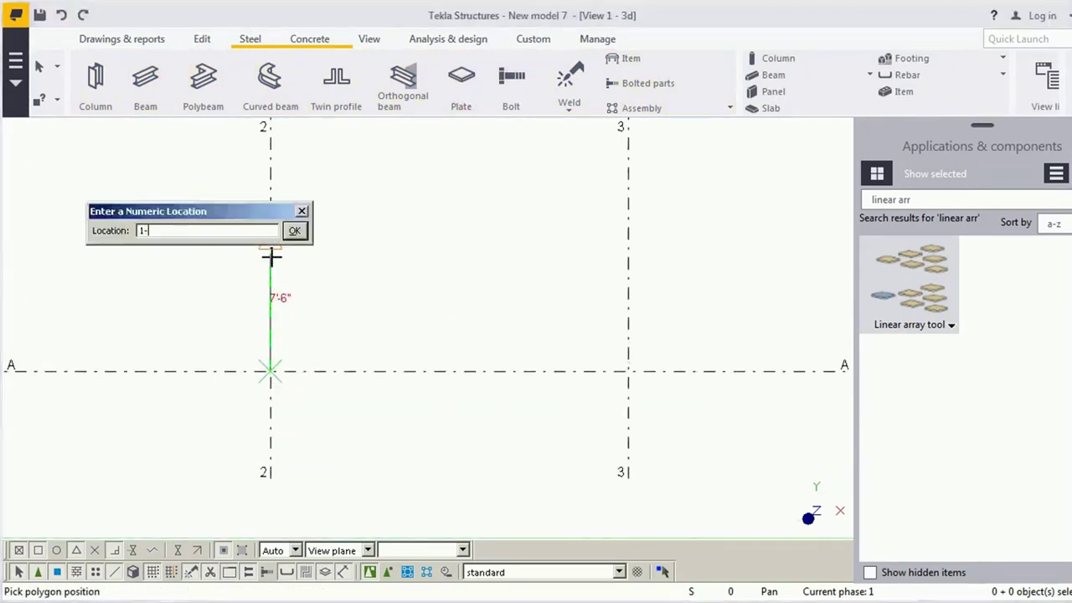
type("0")
key("Return")
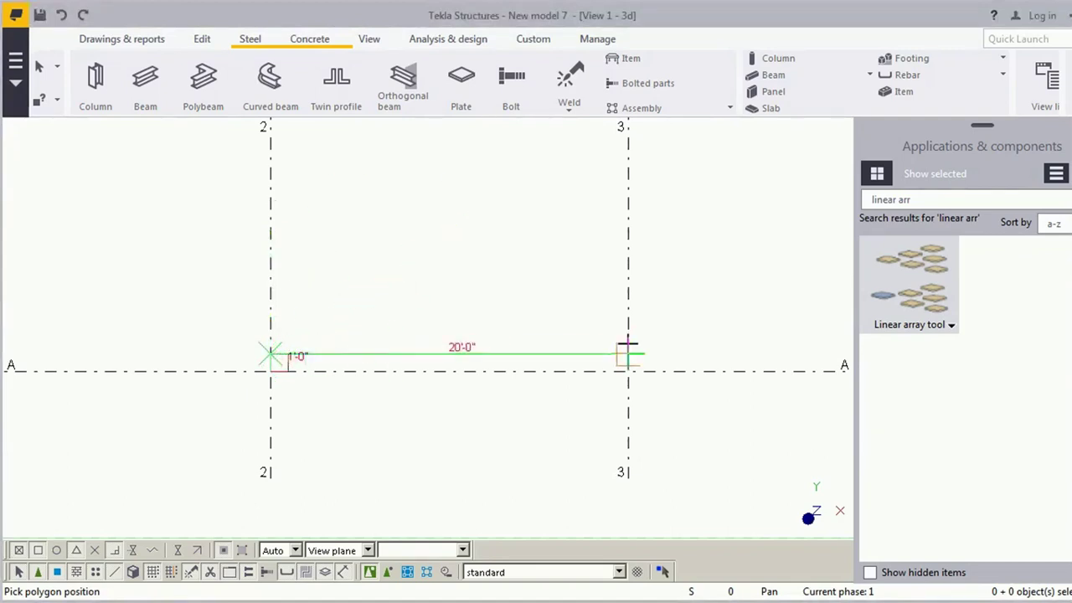
Complete the plate as a square, placing the third corner 1'-0" toward grid line 3 and the last corner on grid line A
type("1'")
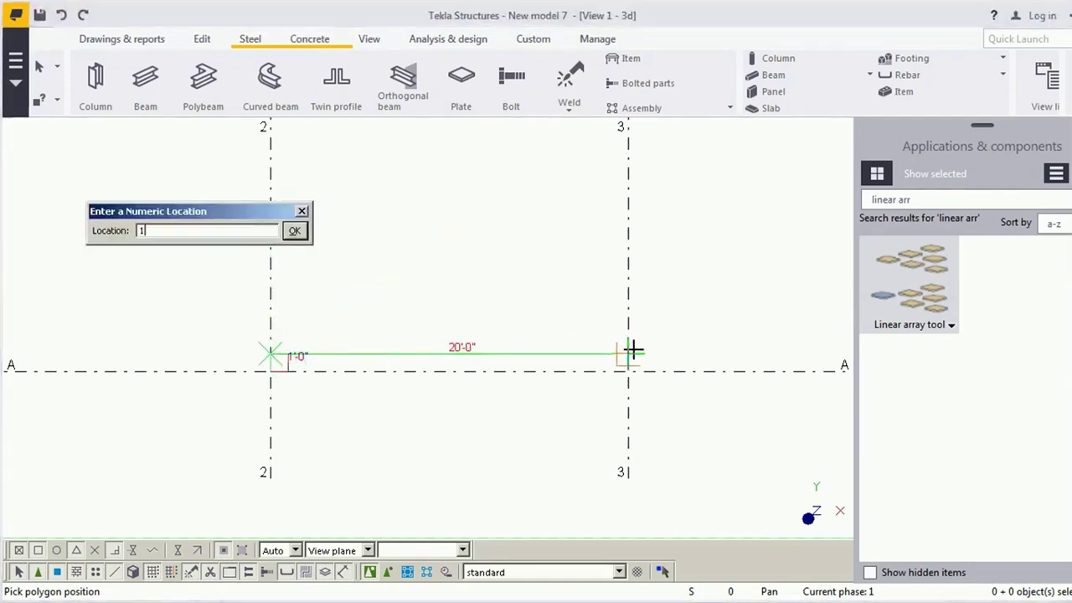
type("-0")
key("Return")
scroll(297, 402, "up", 3)
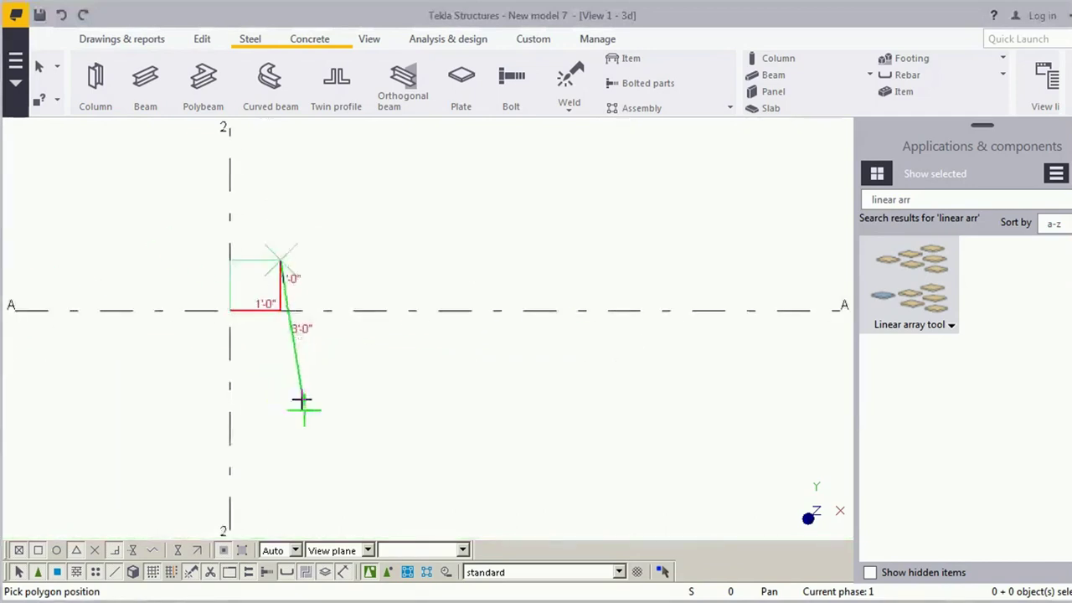
left_click(280, 311)
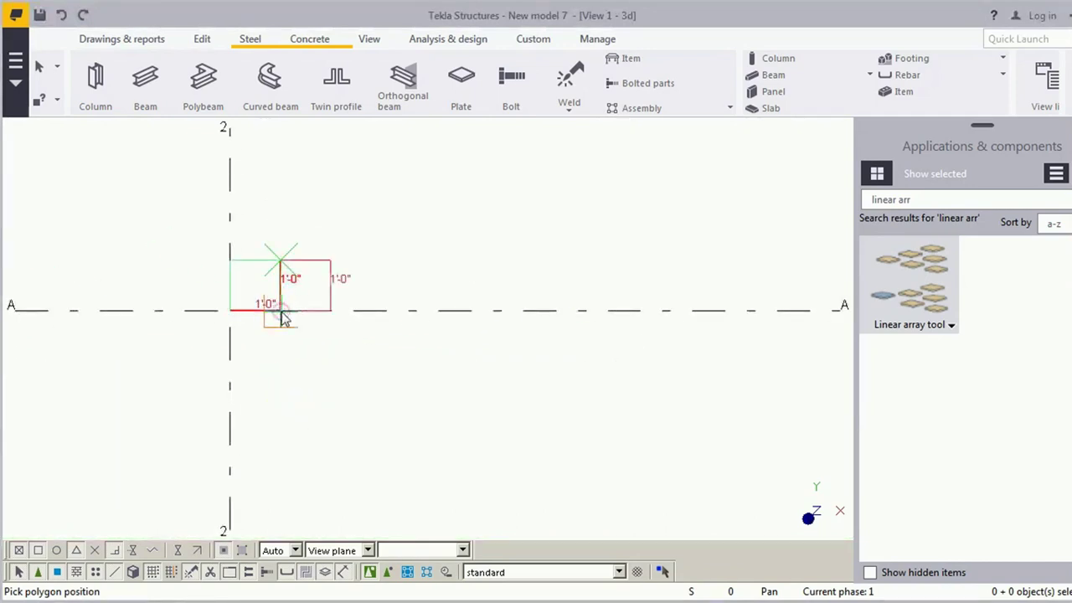
middle_click(282, 311)
right_click(322, 229)
left_click(333, 232)
Open the Linear array tool and choose the square plate at grid A-2 as the object to copy
left_click(265, 295)
scroll(318, 364, "down", 4)
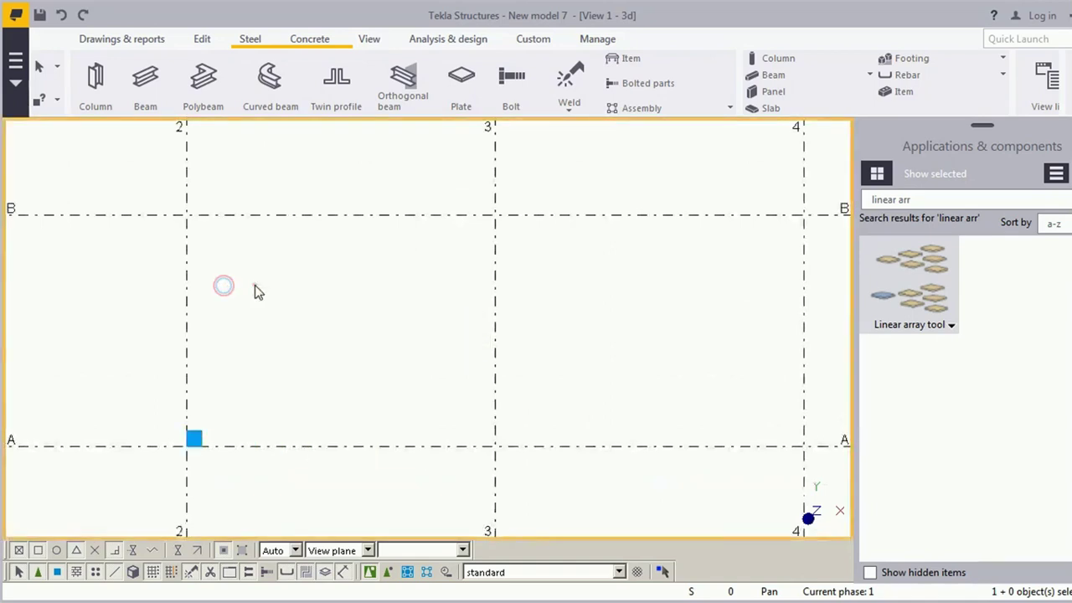
left_click(193, 438)
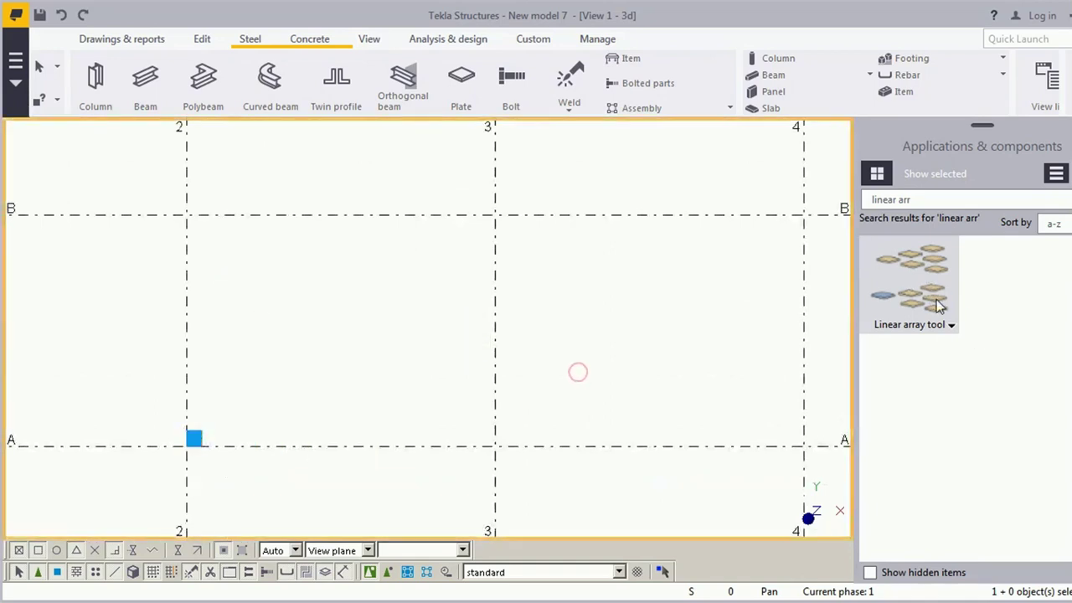
left_click(911, 277)
left_click(1042, 146)
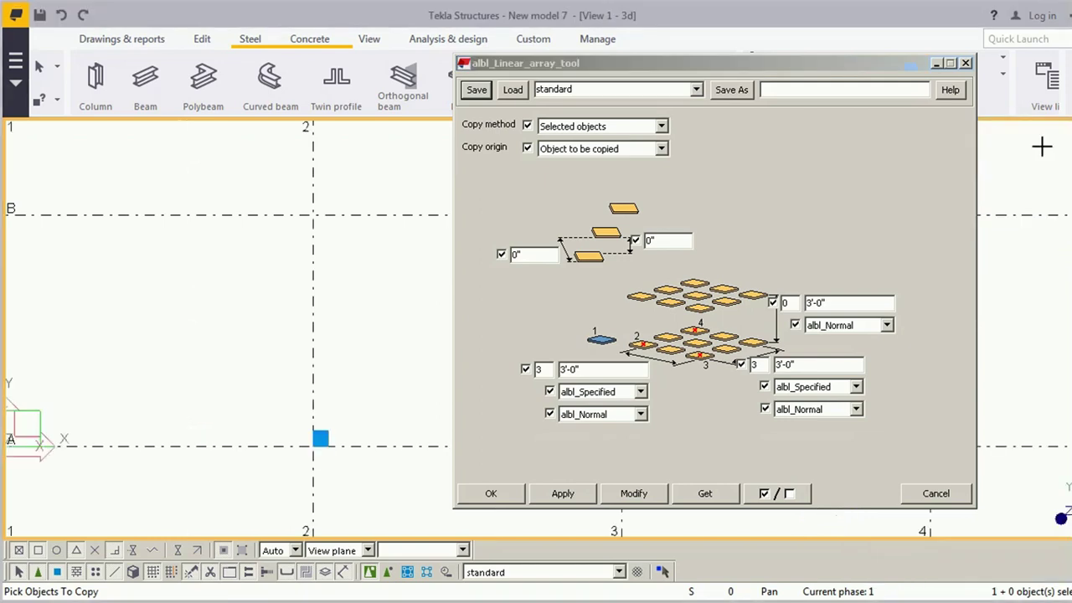
middle_click_drag(440, 295, 295, 299)
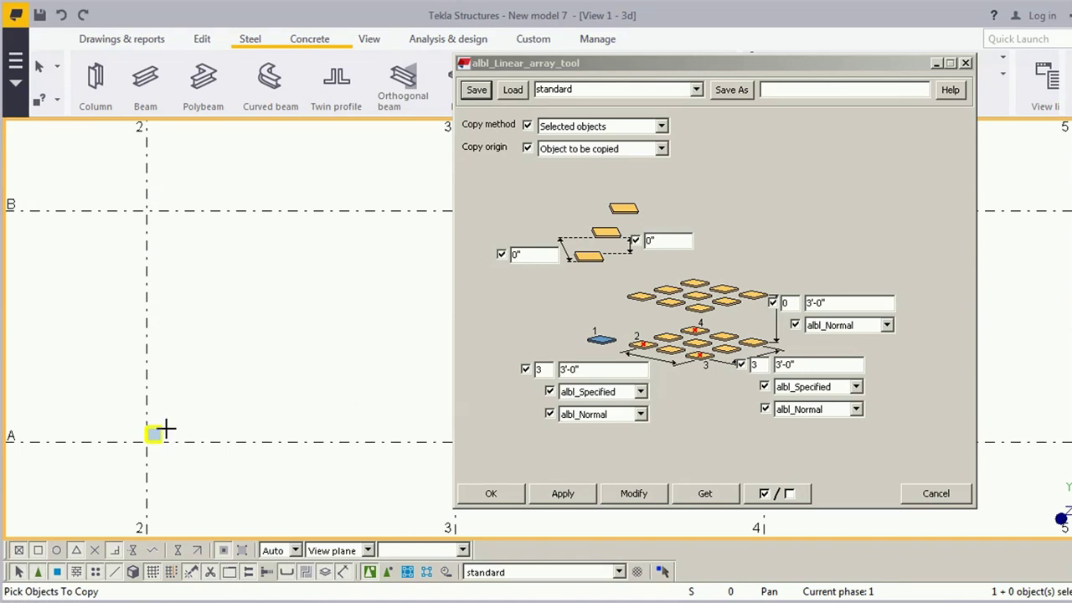
middle_click_drag(280, 409, 224, 392)
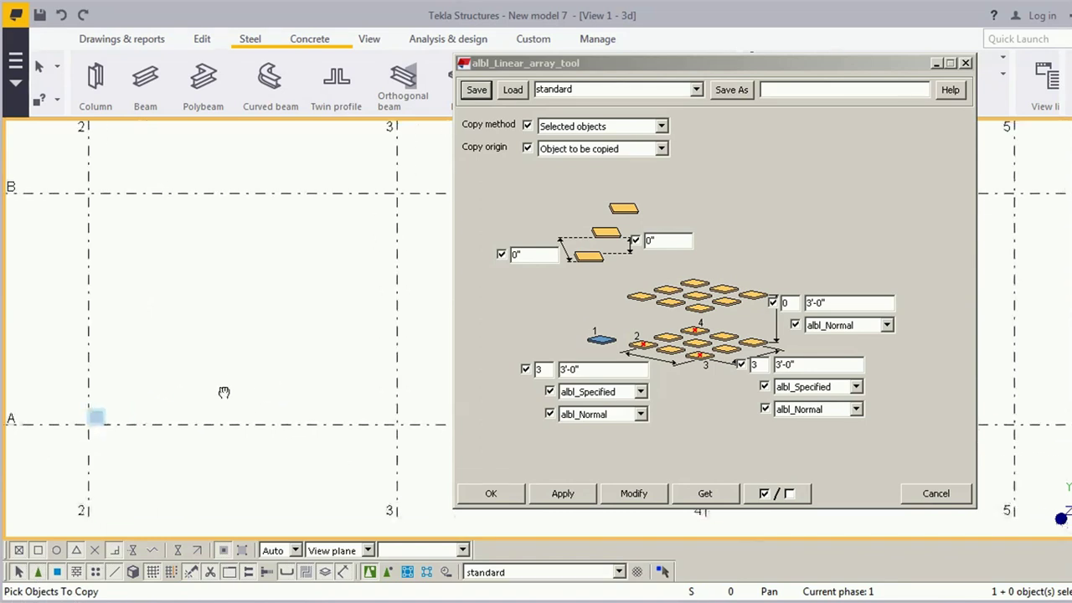
middle_click(218, 343)
Create the plate array with its origin at grid A-2, the X direction toward A-3 and the Y direction toward B-2
scroll(139, 455, "up", 2)
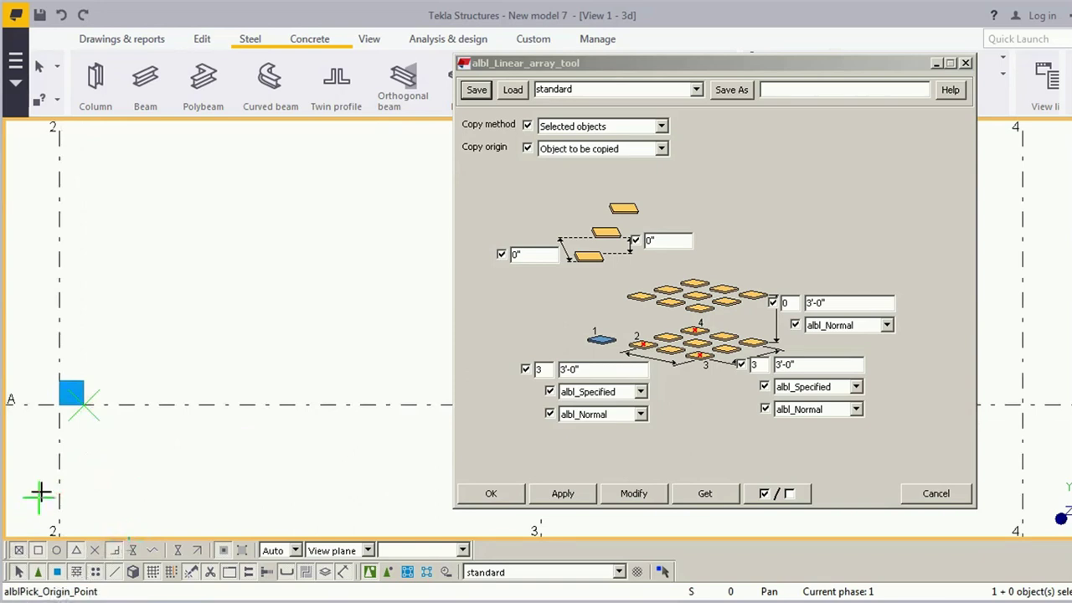
left_click(66, 408)
scroll(112, 385, "down", 3)
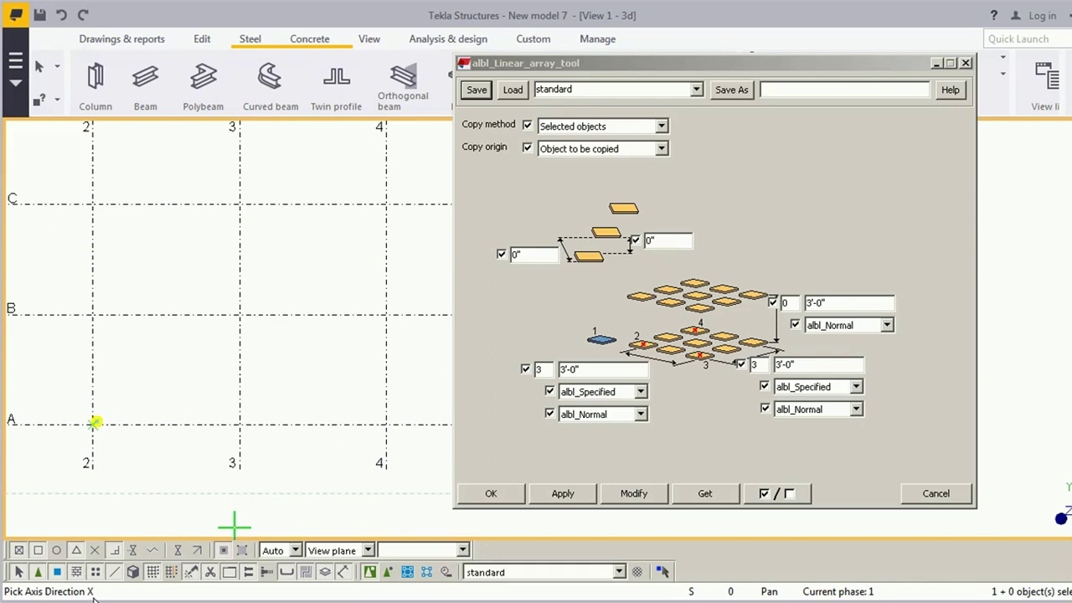
left_click(236, 425)
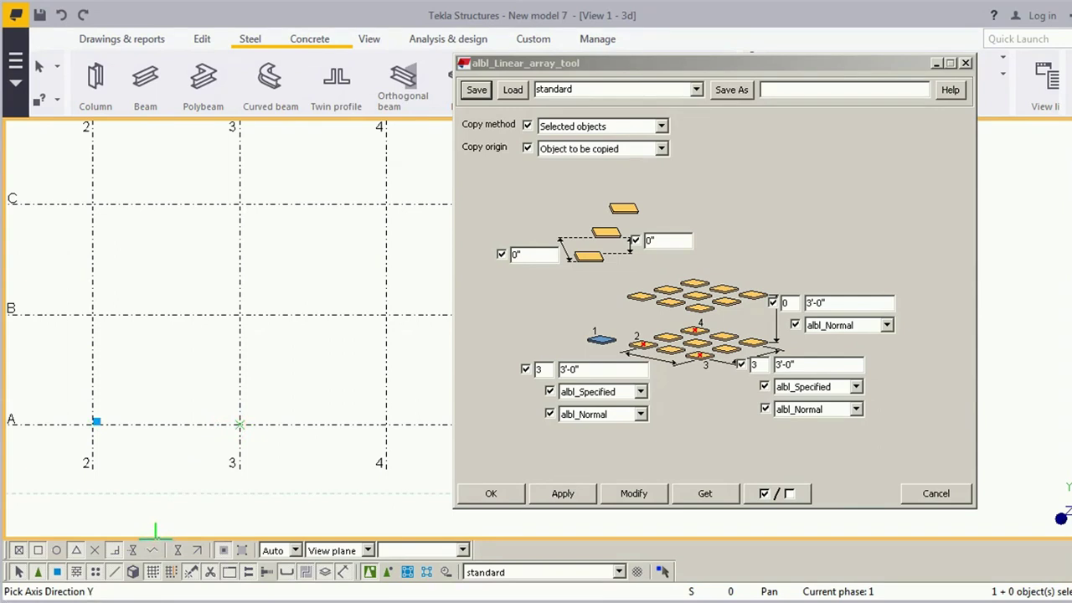
left_click(93, 314)
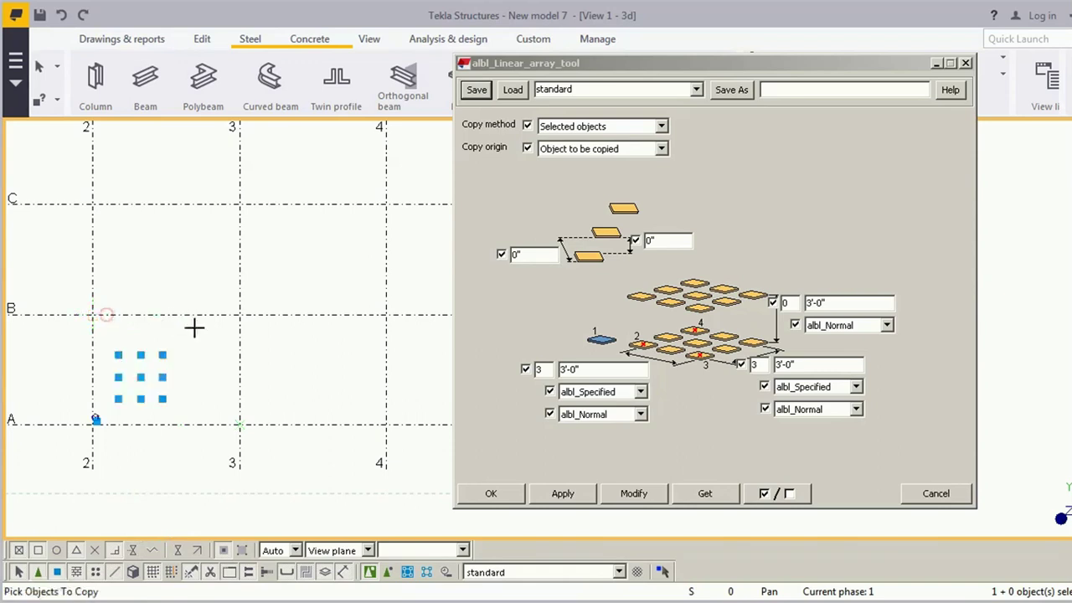
scroll(182, 297, "up", 2)
middle_click_drag(299, 375, 310, 430)
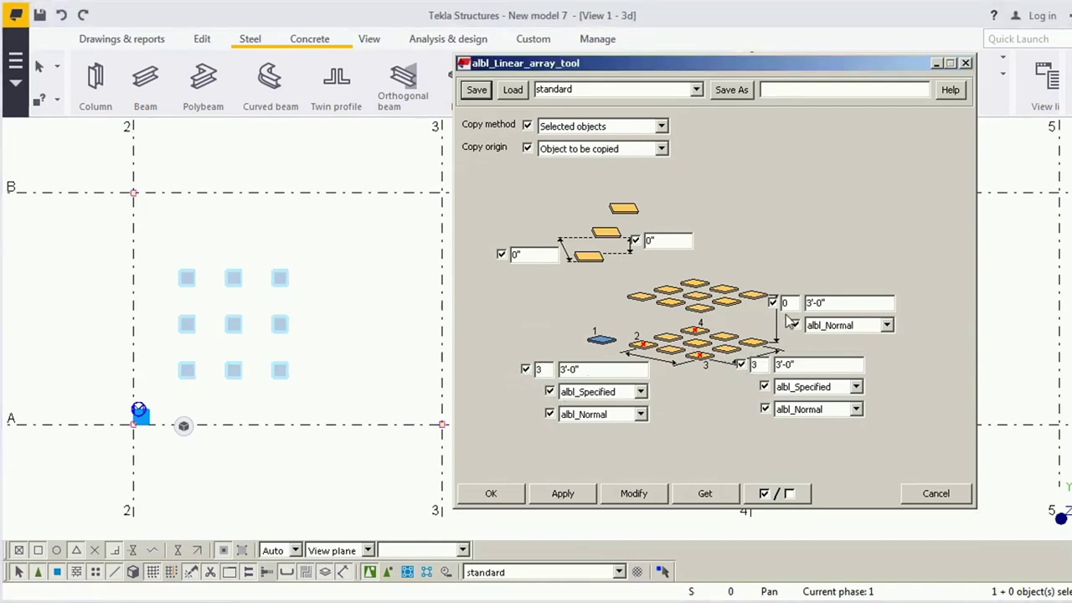
Modify the array to 5 copies along the X direction and 2 copies in the vertical direction
double_click(545, 369)
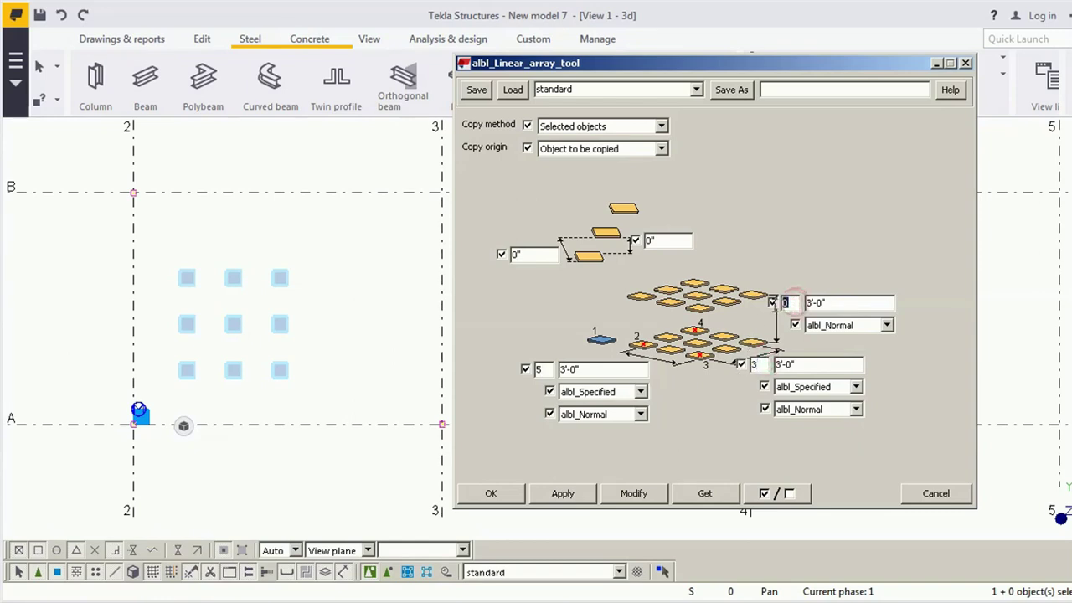
type("2")
left_click(634, 493)
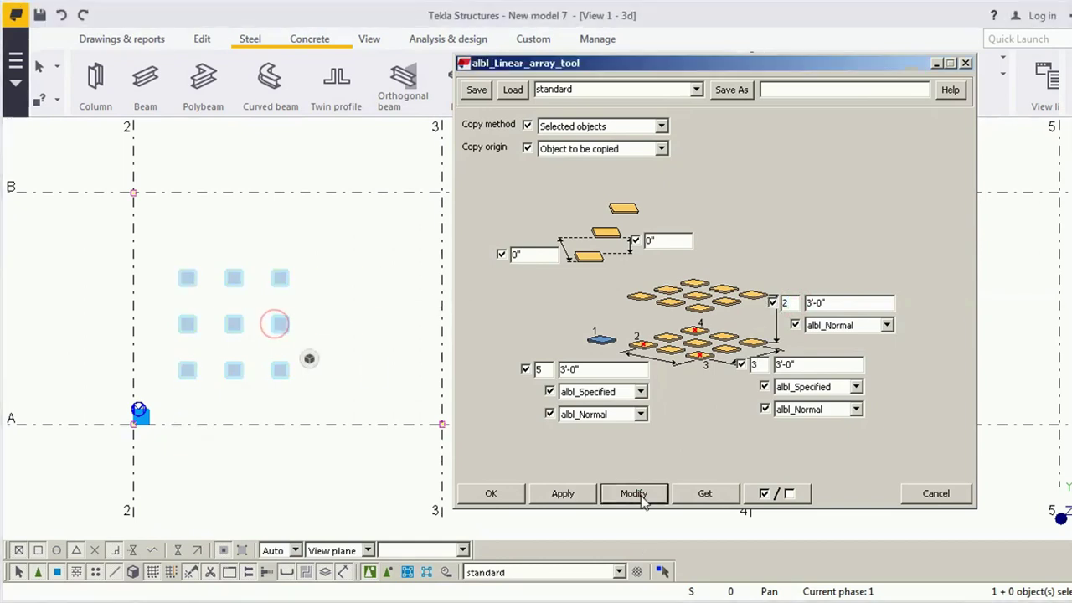
middle_click_drag(166, 397, 100, 350)
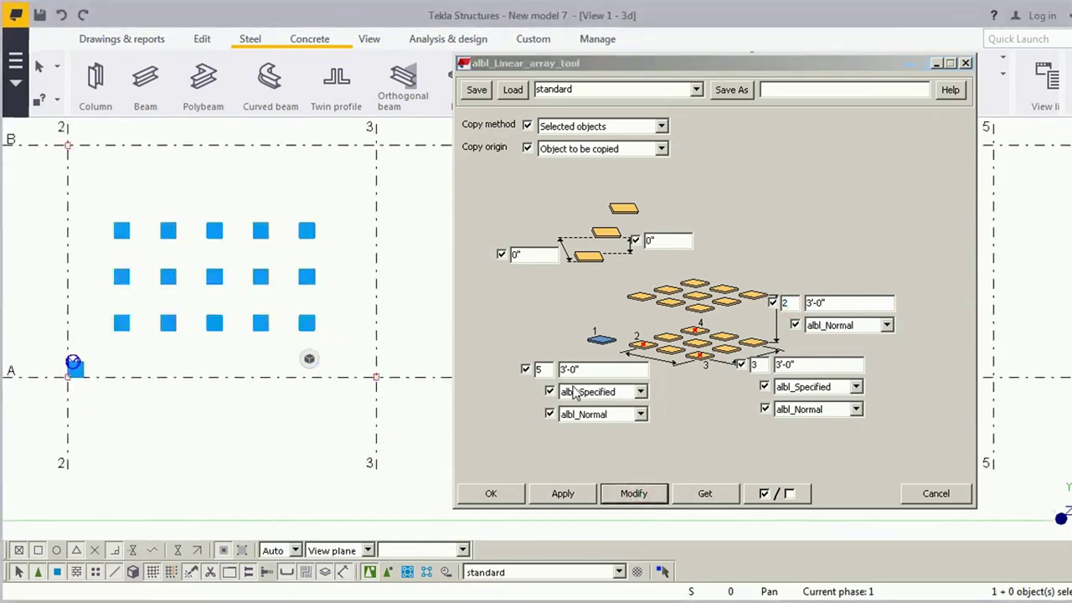
double_click(540, 369)
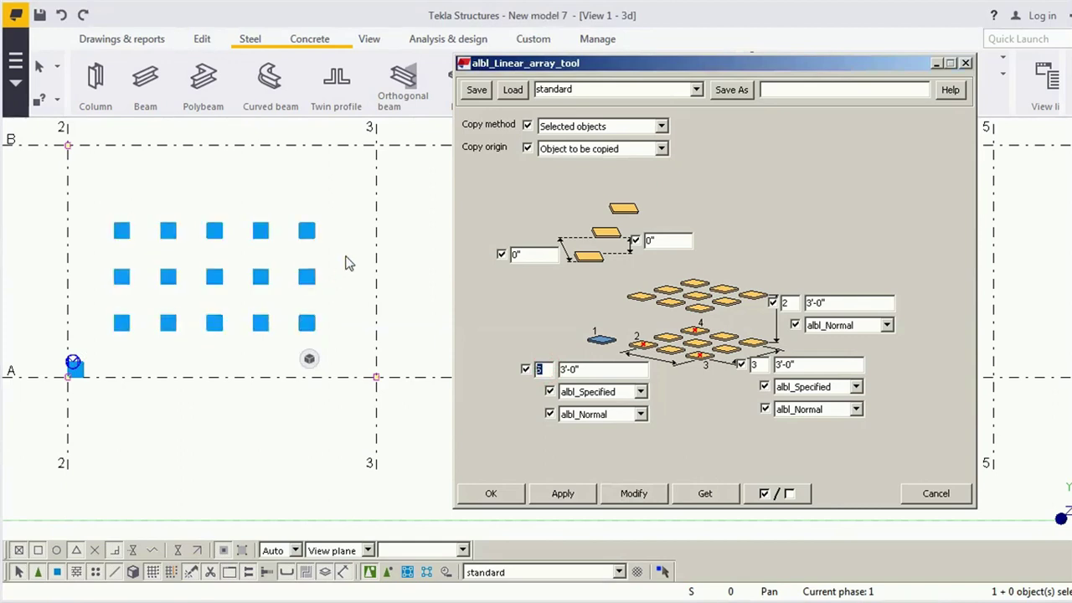
middle_click_drag(346, 256, 356, 288)
double_click(762, 365)
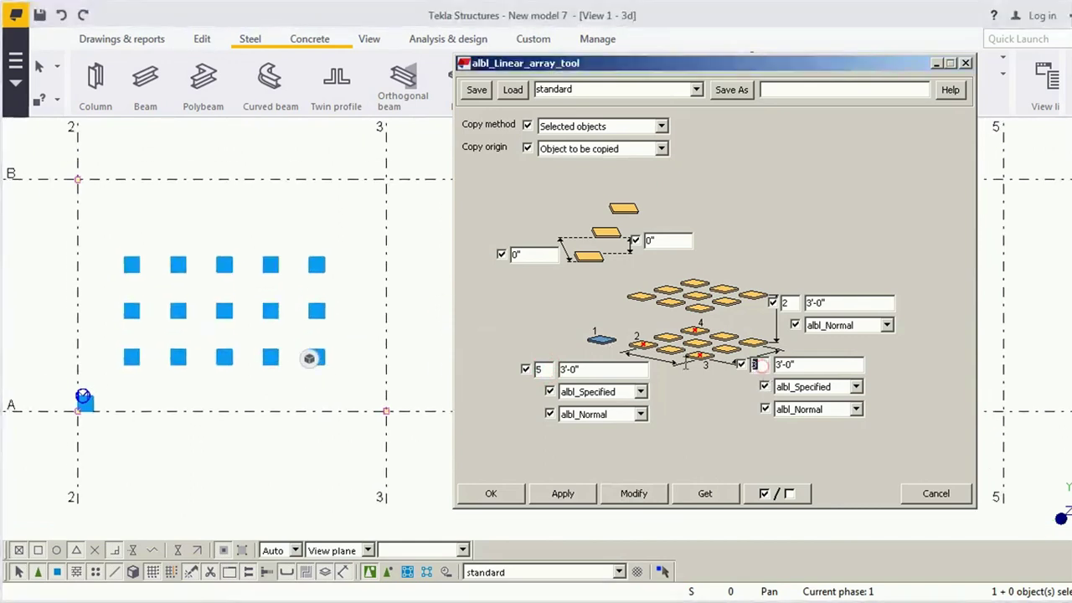
Create a new view from two points along grid line A, from grid 2 to grid 3
right_click(177, 208)
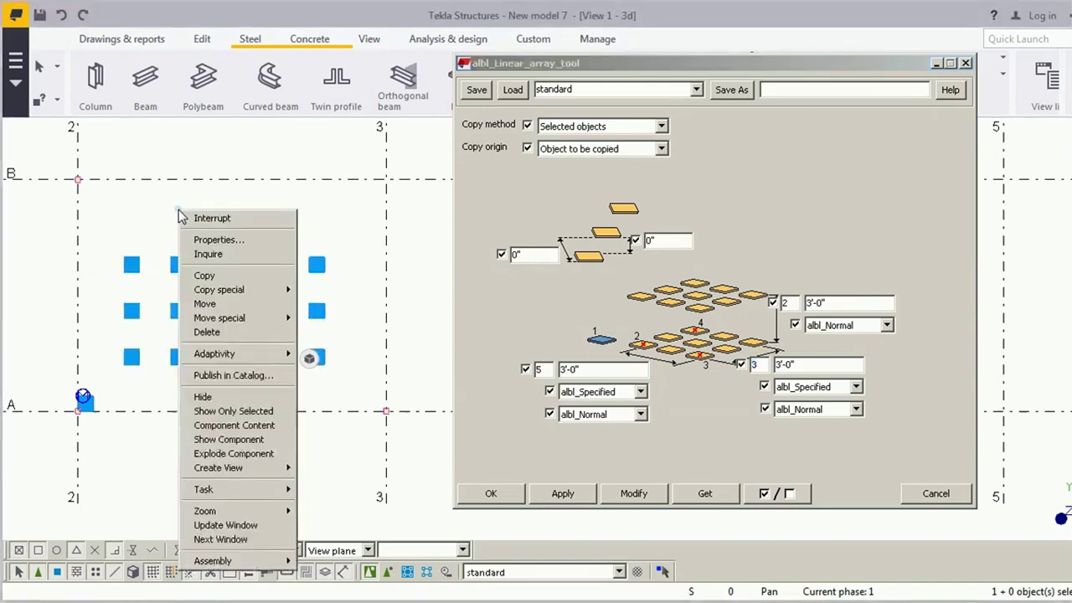
left_click(203, 214)
left_click(221, 217)
left_click(368, 38)
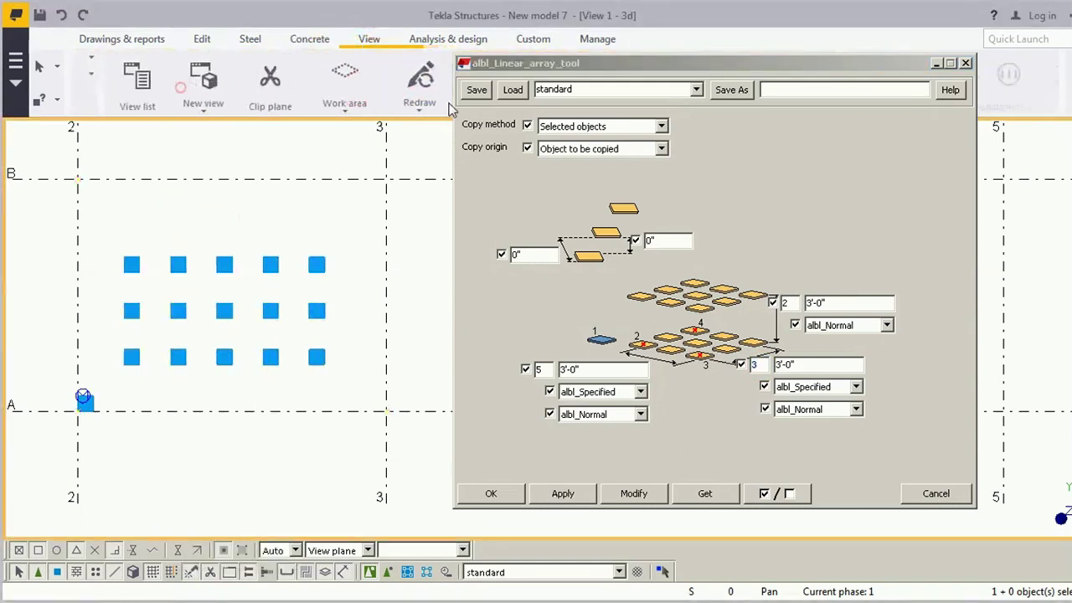
left_click(265, 84)
left_click(286, 161)
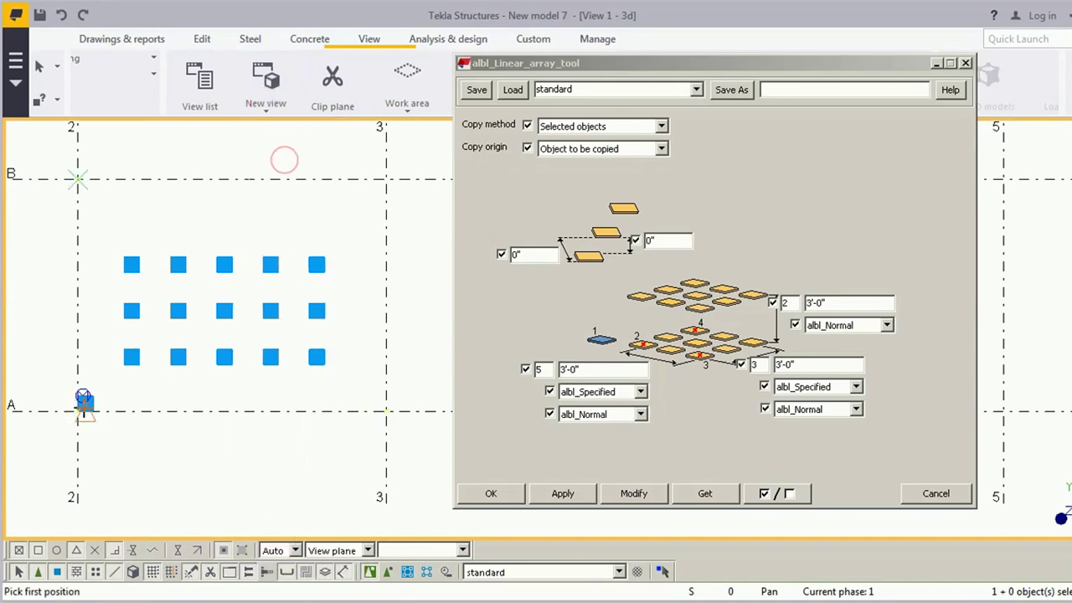
left_click(78, 407)
left_click(389, 418)
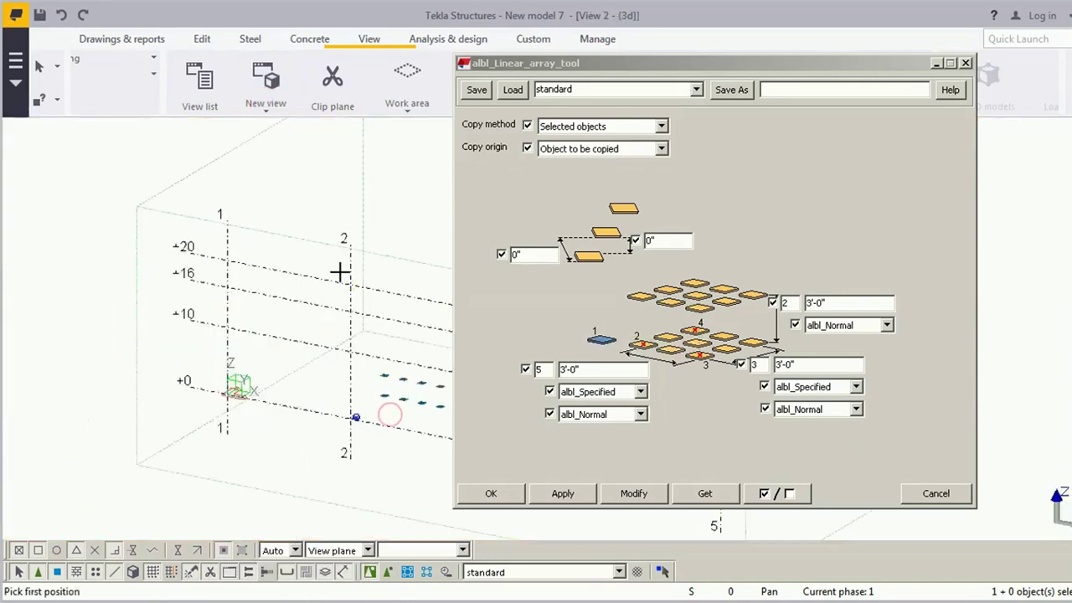
right_click(335, 272)
left_click(351, 280)
Examine the vertical levels of the arrayed plates in the new elevation view and return to the plan view
middle_click_drag(397, 365, 59, 344)
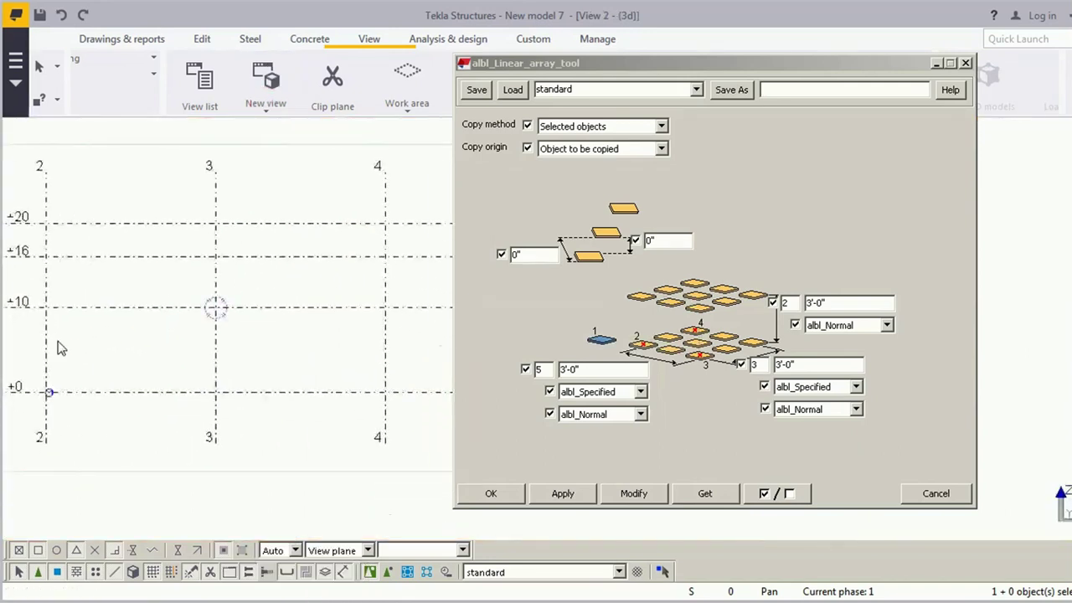
middle_click_drag(215, 359, 258, 362)
scroll(180, 363, "up", 2)
middle_click_drag(181, 362, 199, 363)
scroll(198, 363, "up", 1)
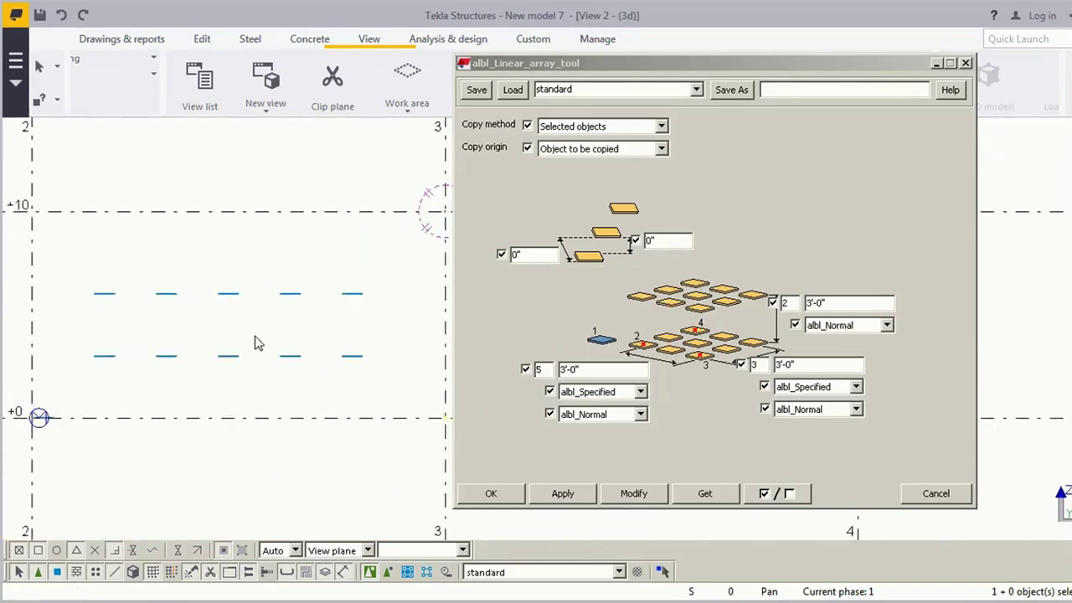
right_click(255, 245)
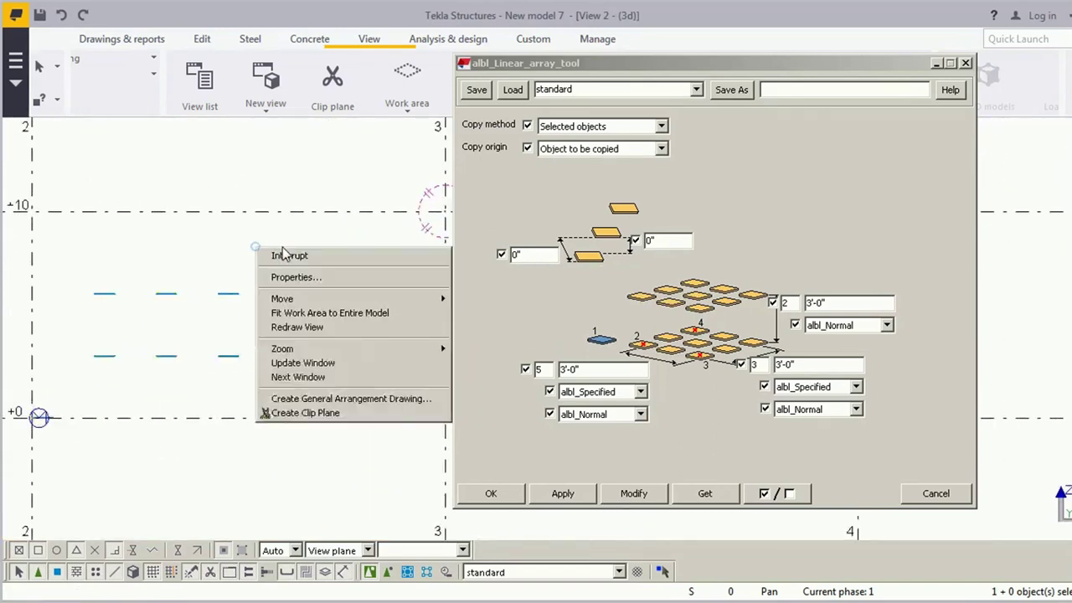
left_click(287, 252)
key("ctrl+Tab")
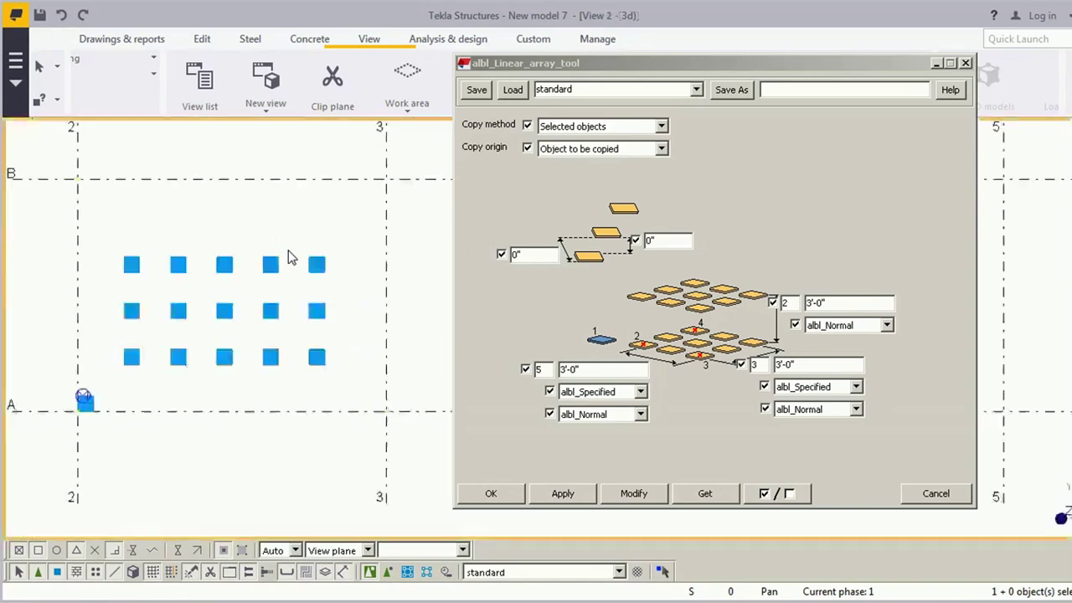
right_click(223, 202)
left_click(252, 208)
left_click(275, 214)
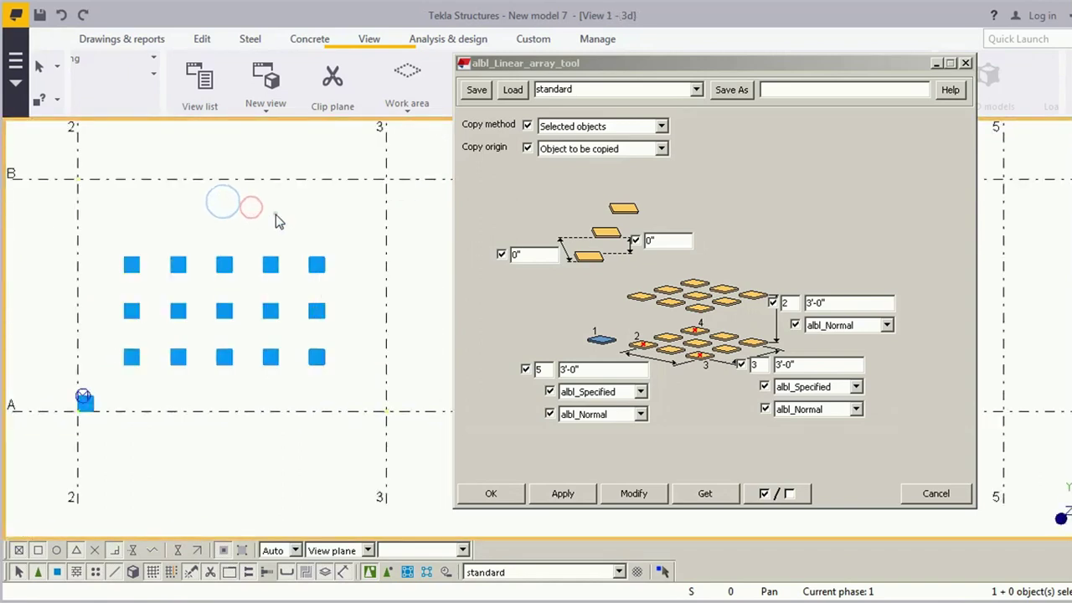
Review the spacing values of all three array directions and measure the vertical distance from grid A-2 to the first row of arrayed plates
double_click(592, 372)
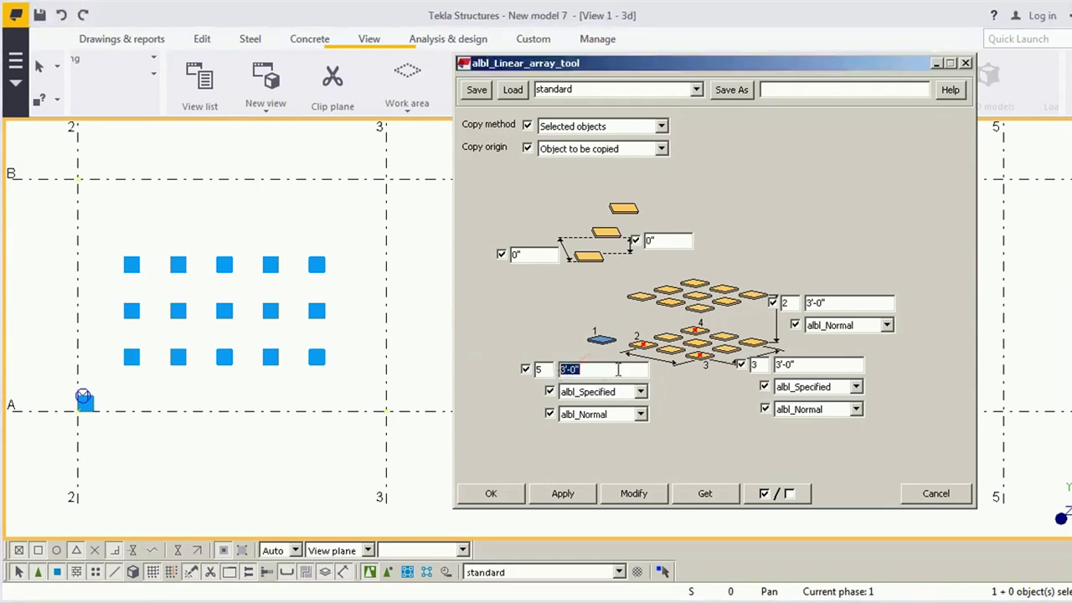
double_click(825, 361)
double_click(843, 303)
left_click(204, 40)
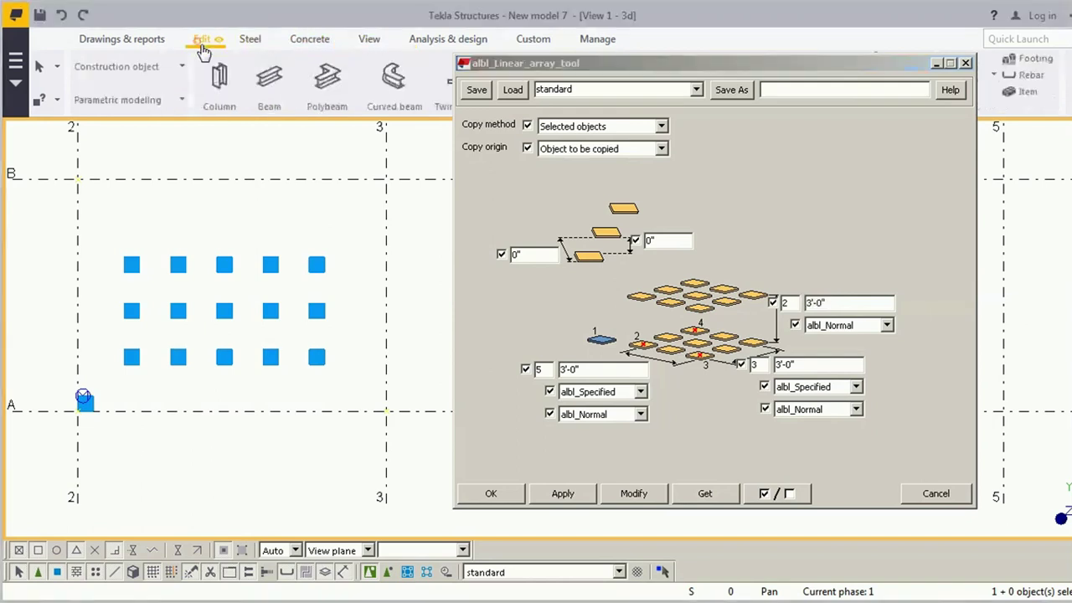
scroll(318, 109, "down", 3)
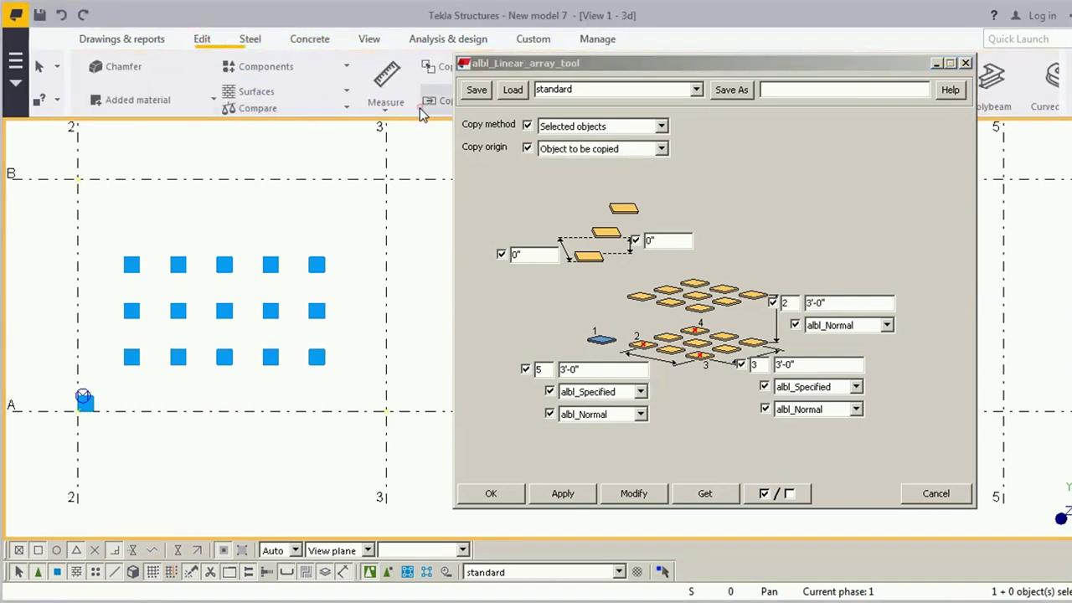
left_click(388, 108)
left_click(402, 199)
scroll(75, 402, "up", 3)
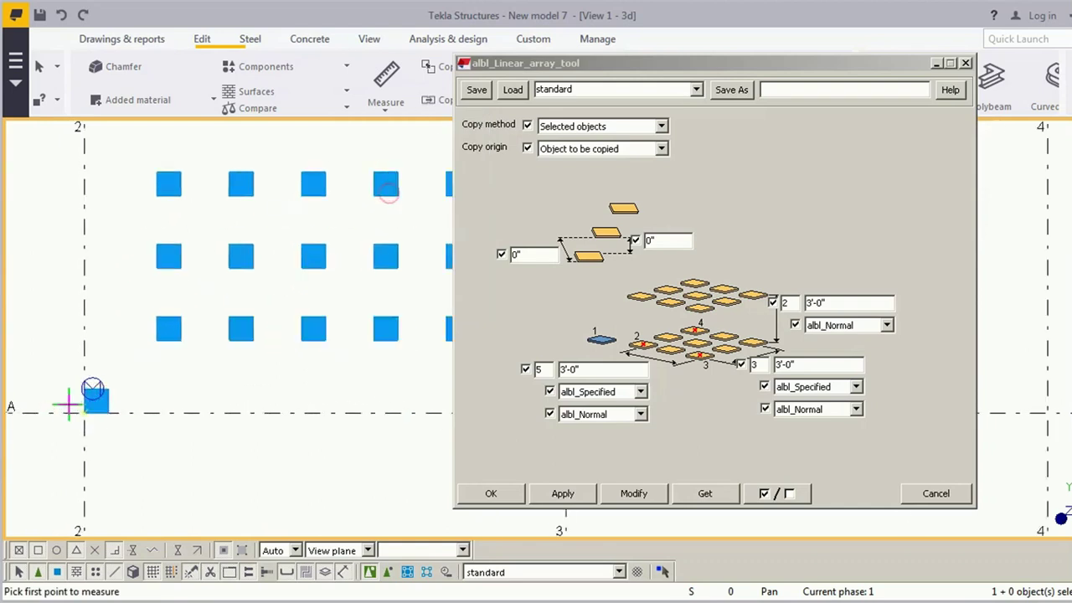
left_click(86, 412)
left_click(146, 331)
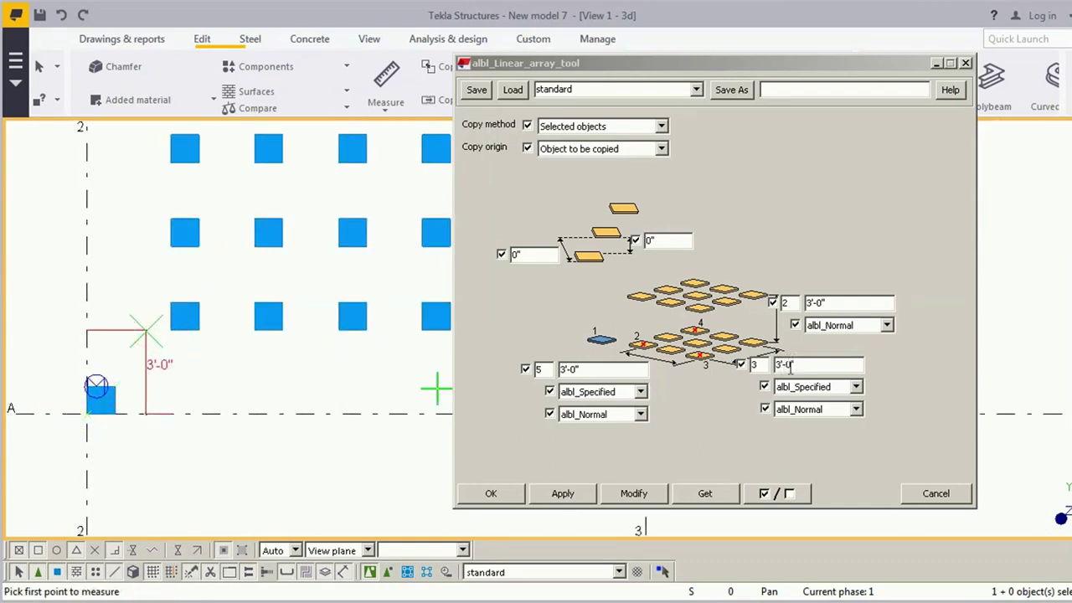
Measure the horizontal distance from grid A-2 to the first column of arrayed plates
left_click(387, 104)
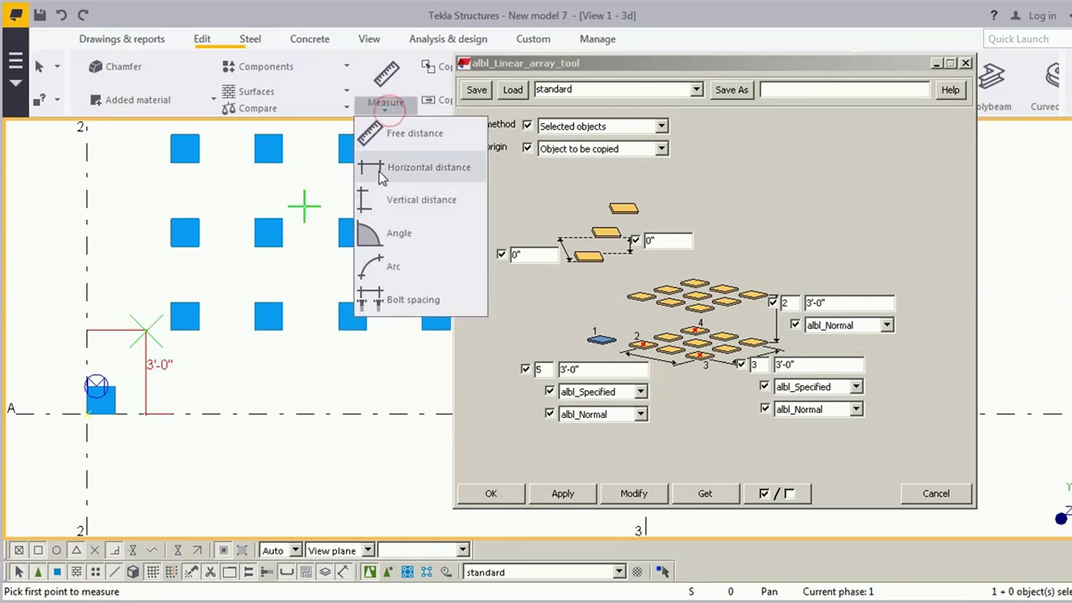
left_click(381, 172)
left_click(87, 412)
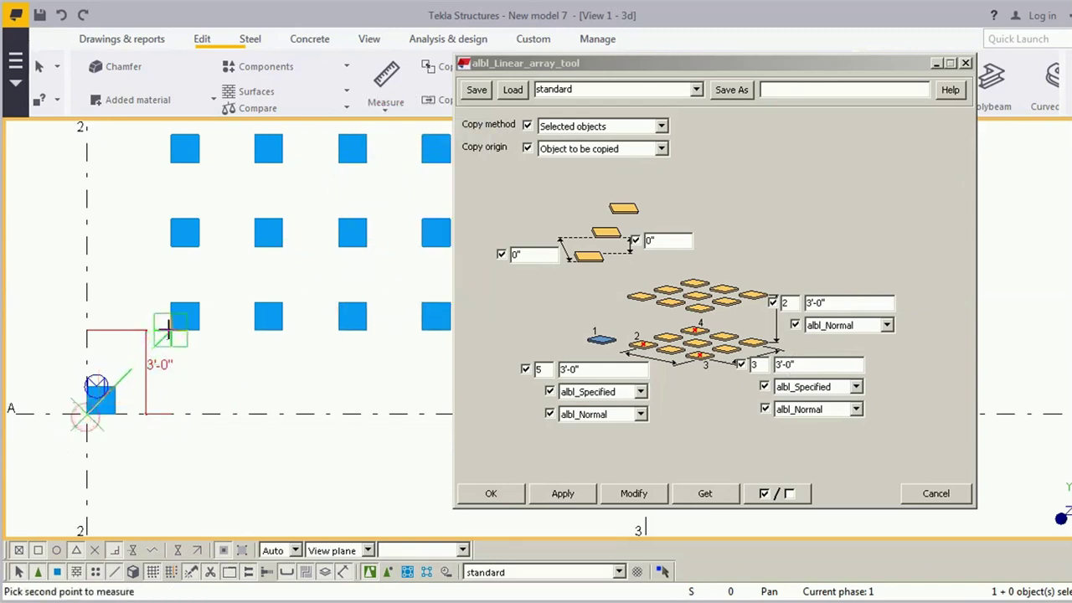
left_click(170, 330)
left_click(163, 275)
right_click(188, 269)
left_click(218, 277)
middle_click_drag(263, 317, 263, 332)
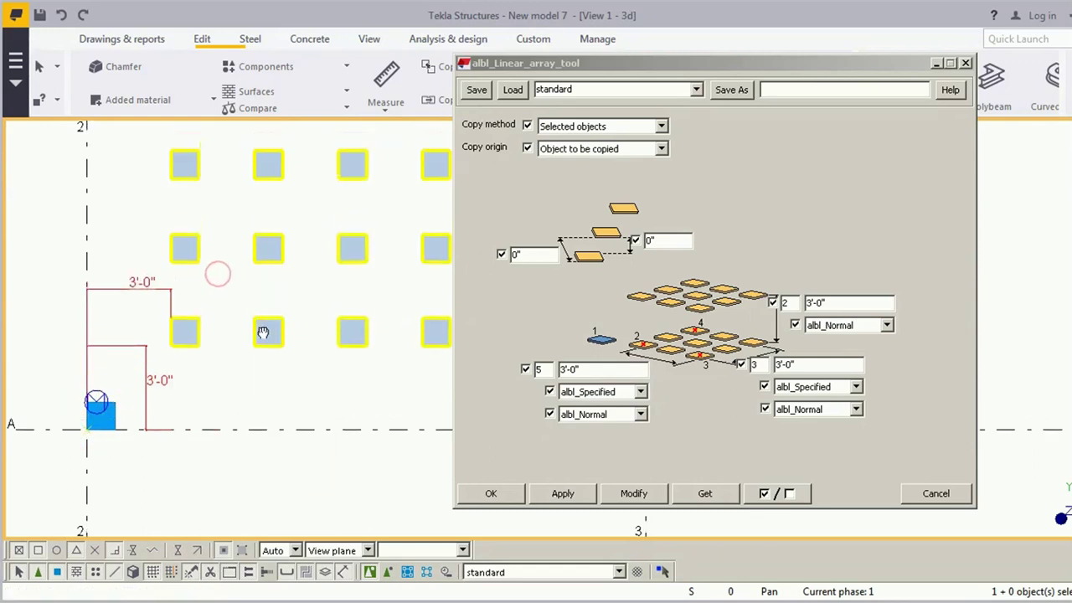
Check the array's vertical spacing value and switch to the elevation view of the plates
double_click(863, 302)
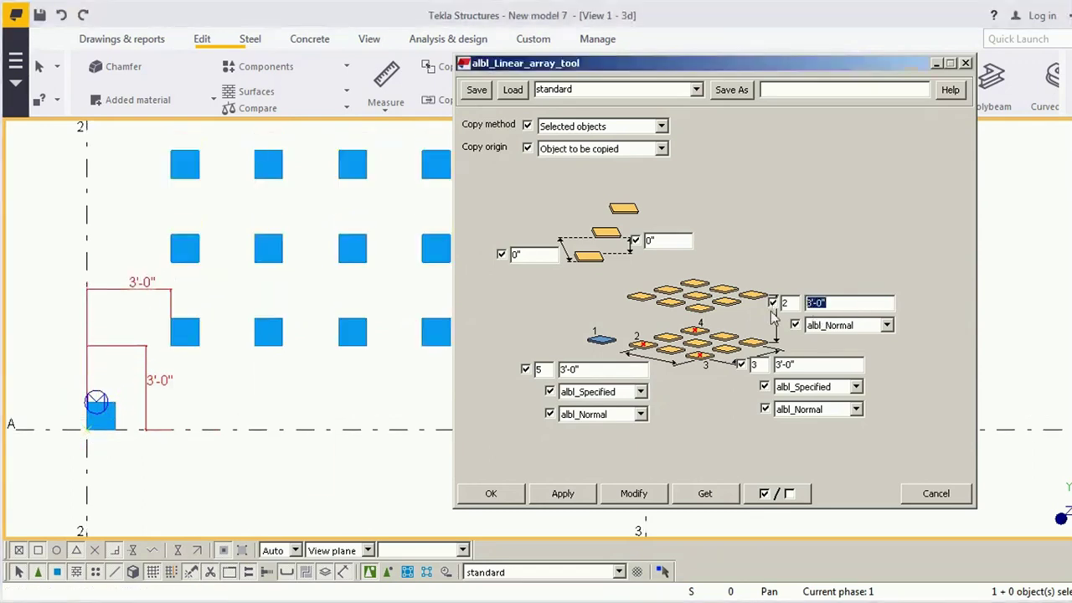
right_click(266, 210)
left_click(287, 219)
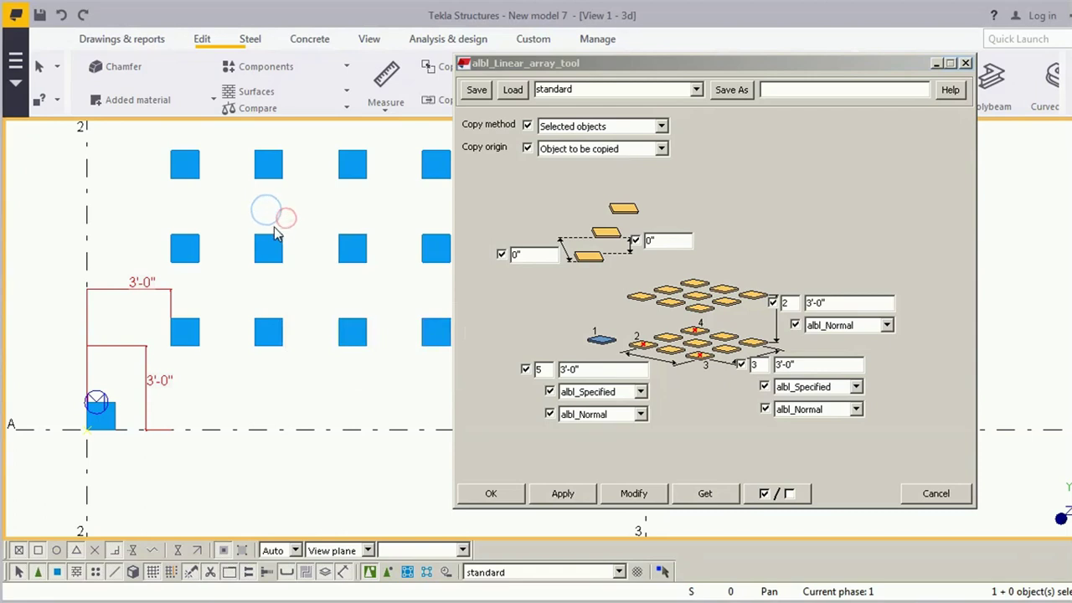
key("ctrl+Tab")
scroll(289, 351, "down", 1)
middle_click_drag(303, 354, 193, 355)
scroll(193, 362, "up", 2)
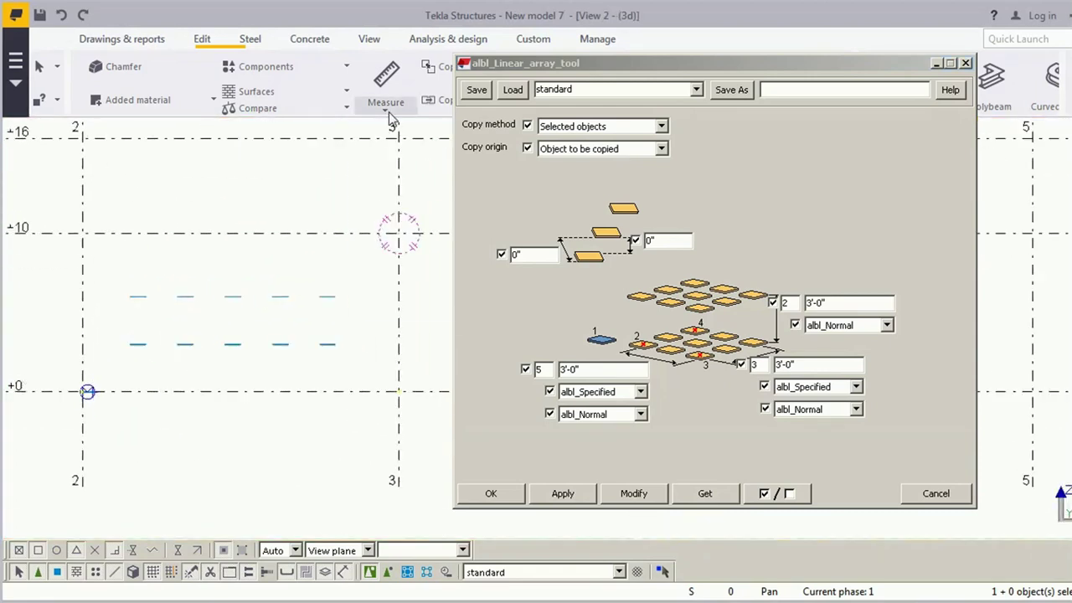
Measure the vertical distance from the grid 2 base level to the lowest row of arrayed plates and return to the plan view
left_click(385, 110)
left_click(386, 198)
scroll(87, 391, "up", 2)
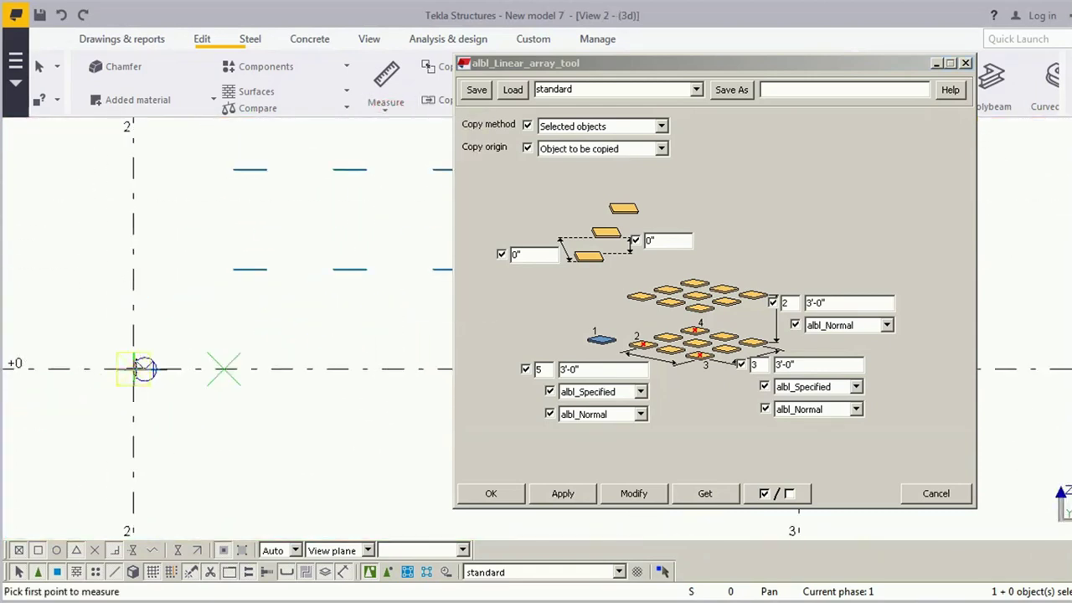
left_click(135, 368)
scroll(226, 288, "up", 5)
left_click(279, 154)
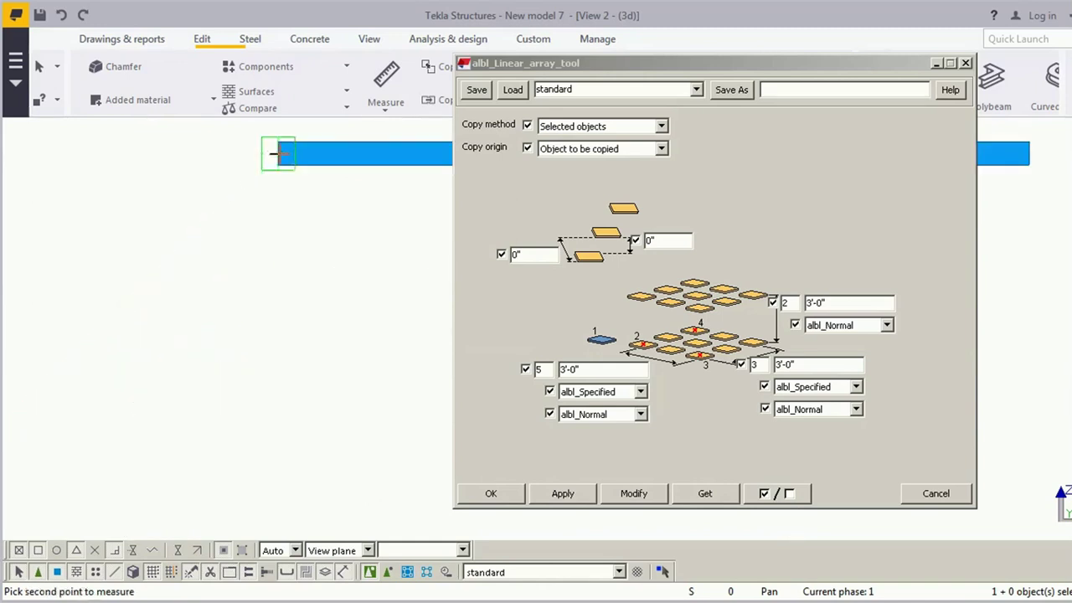
scroll(352, 219, "down", 2)
left_click(245, 218)
scroll(281, 226, "down", 5)
right_click(233, 191)
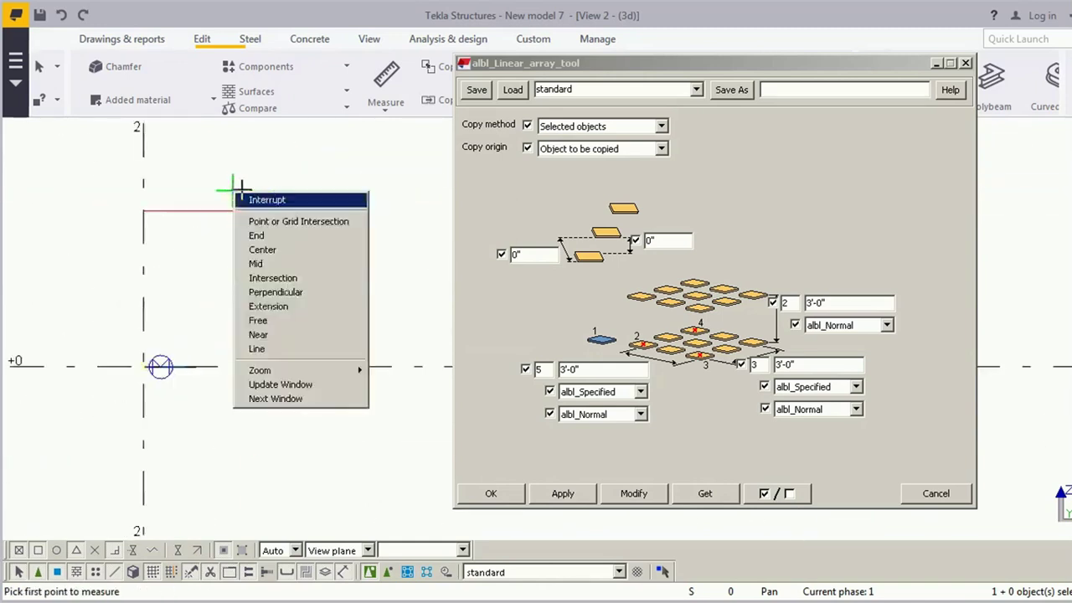
left_click(265, 195)
middle_click_drag(299, 370, 259, 480)
key("ctrl+Tab")
left_click(210, 282)
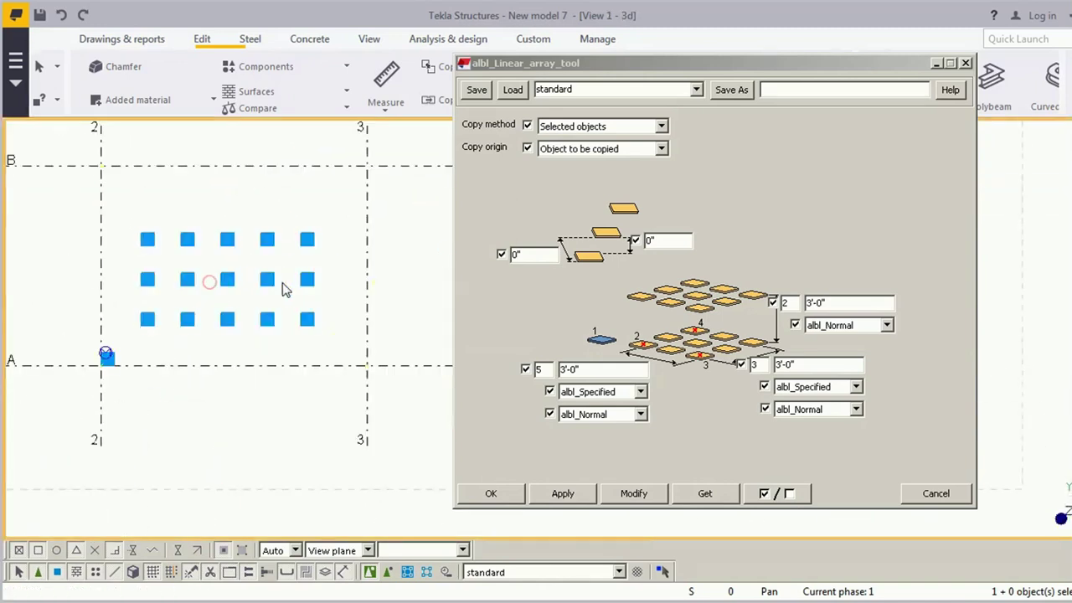
Modify the plate array to use albl_Equal spacing along the X direction
left_click(270, 282)
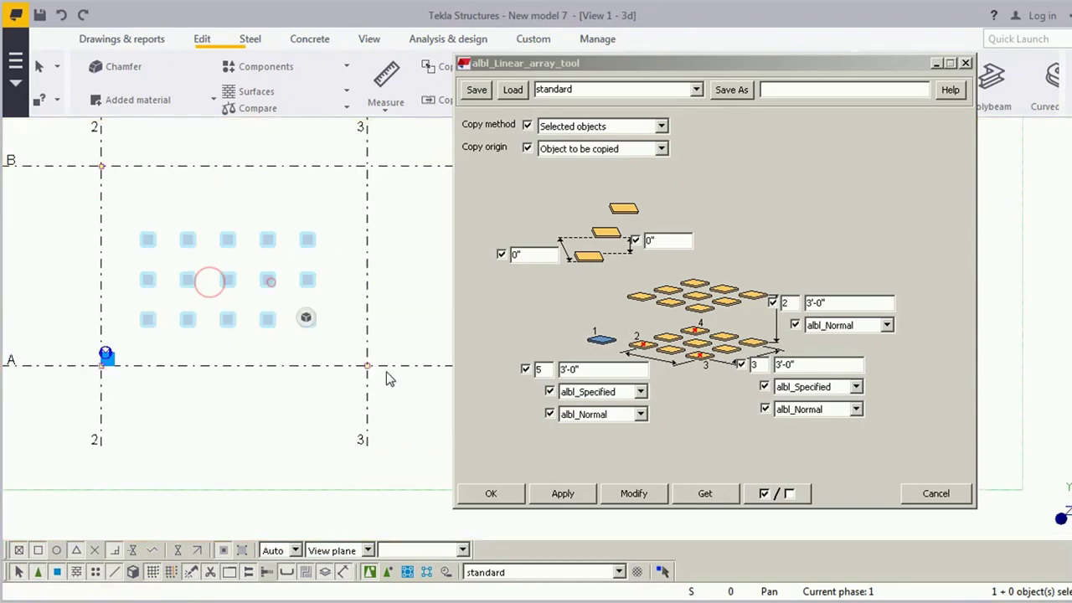
double_click(586, 370)
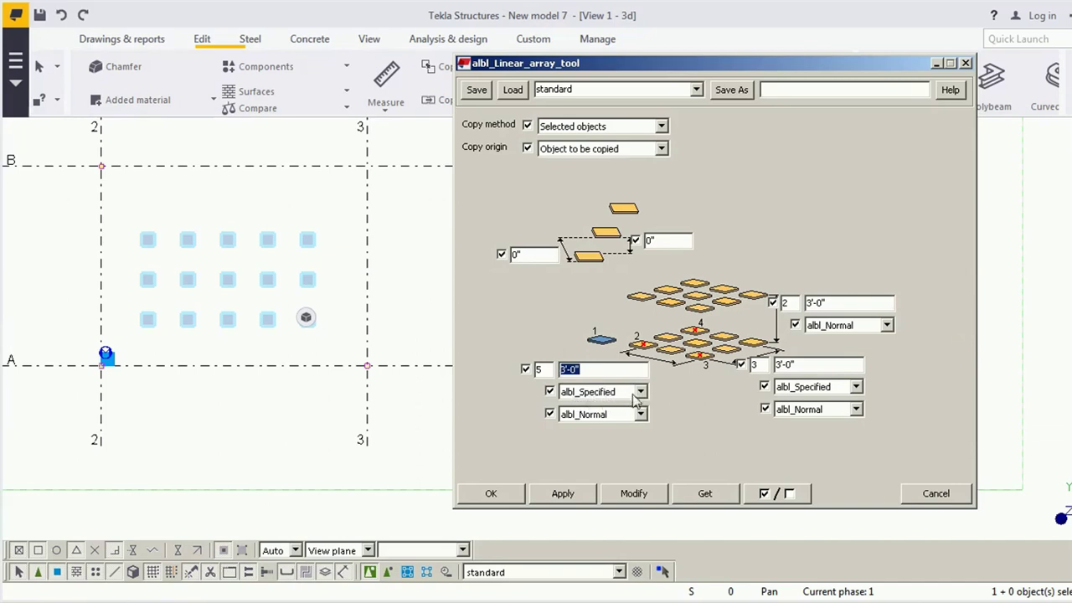
left_click(633, 395)
left_click(608, 411)
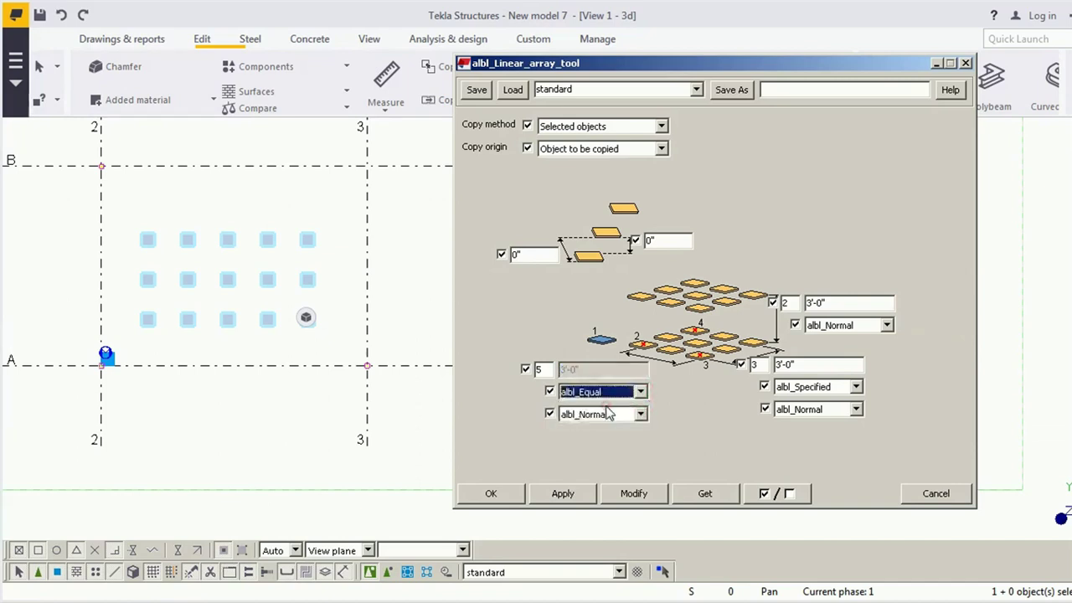
left_click(634, 494)
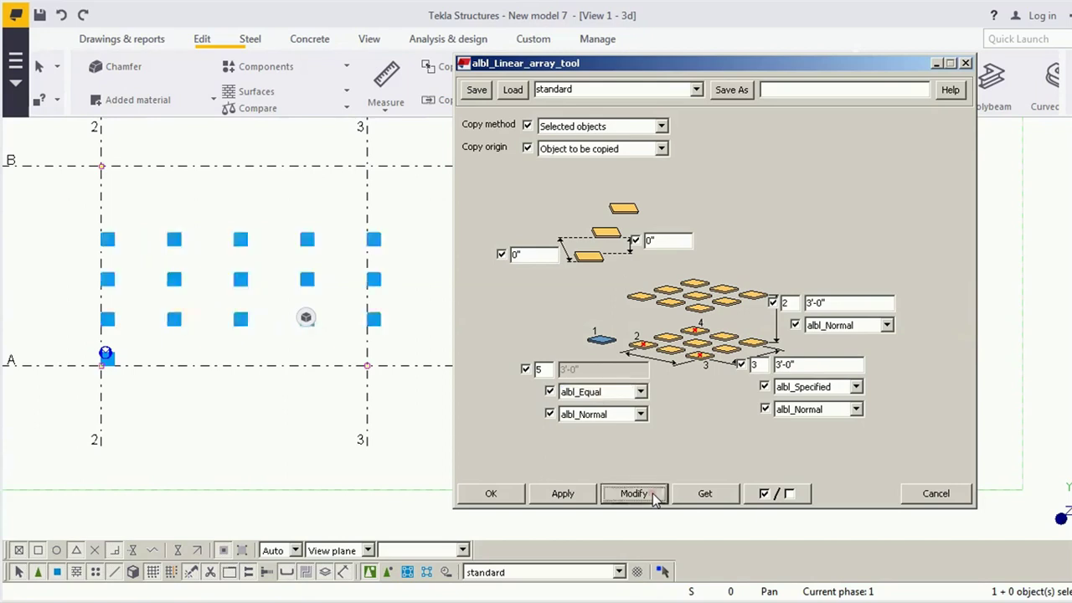
Measure the horizontal distance along grid line A from grid 2 to grid 3
left_click(385, 106)
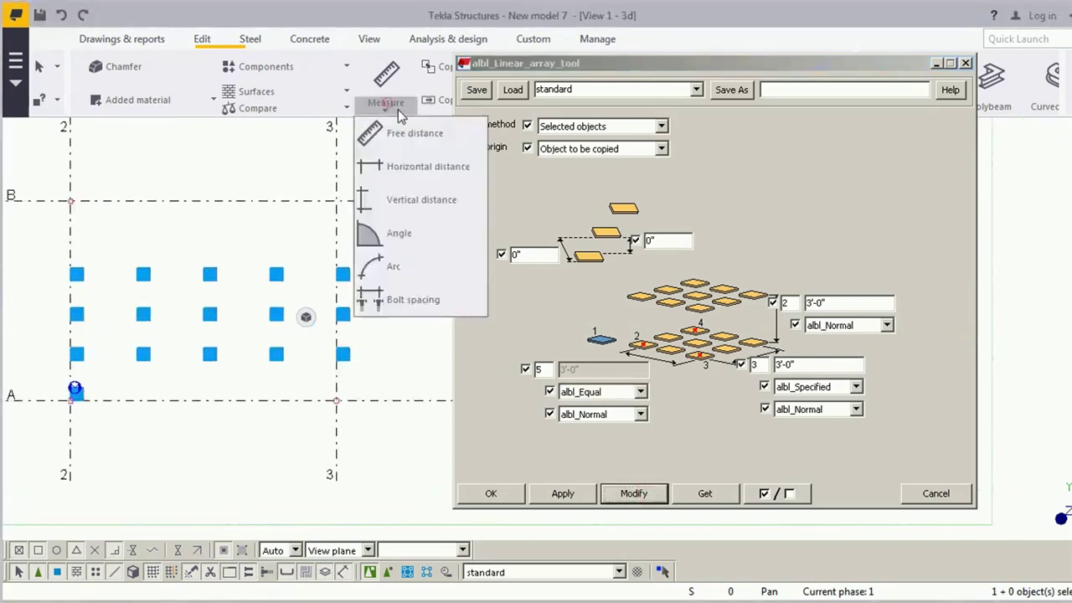
left_click(394, 174)
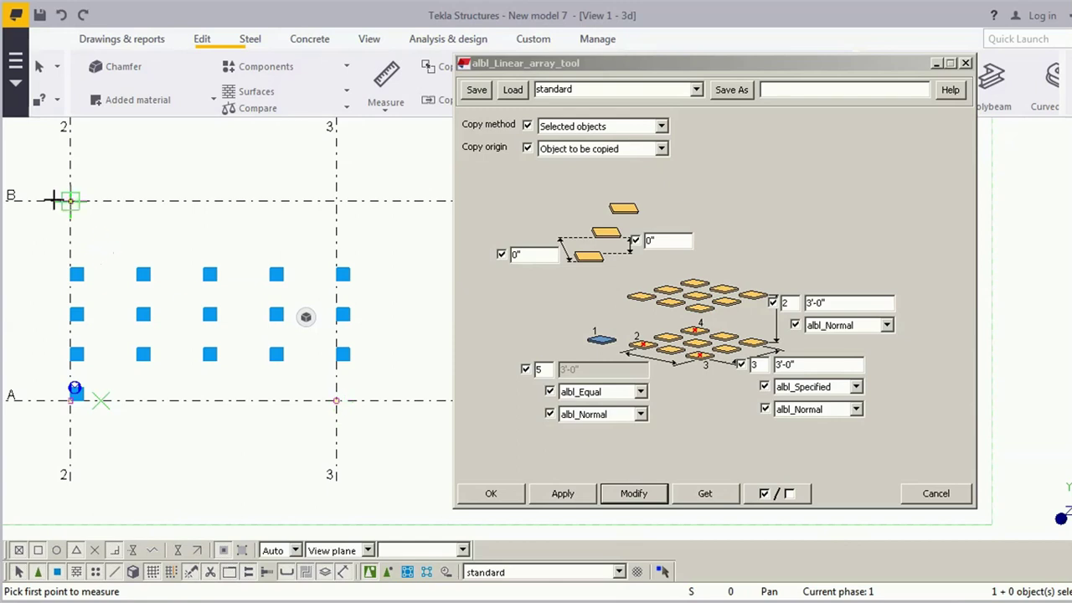
left_click(71, 398)
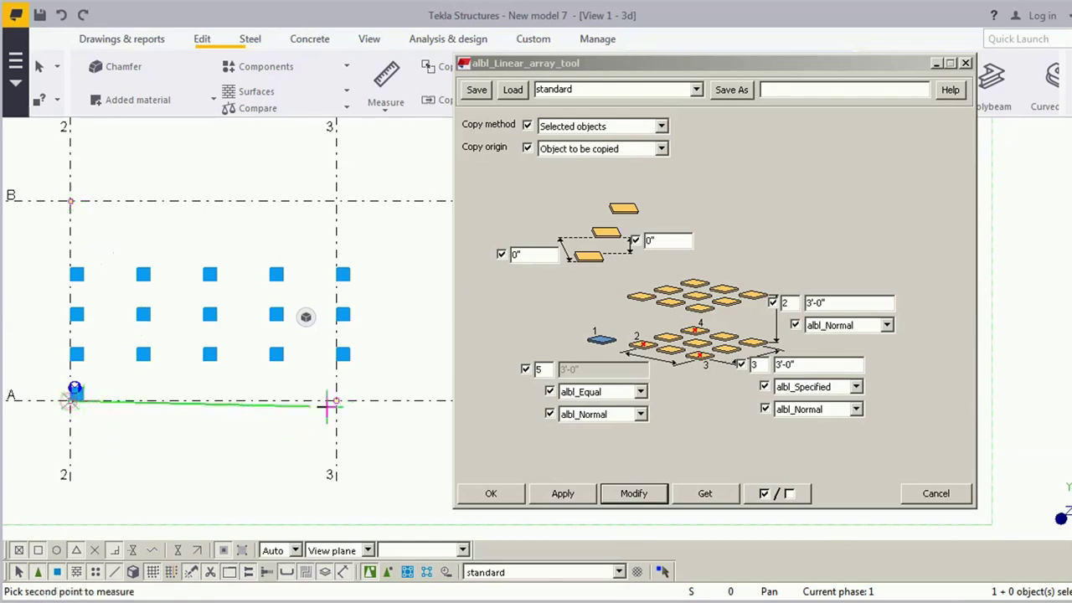
left_click(335, 401)
left_click(268, 472)
right_click(294, 371)
left_click(322, 384)
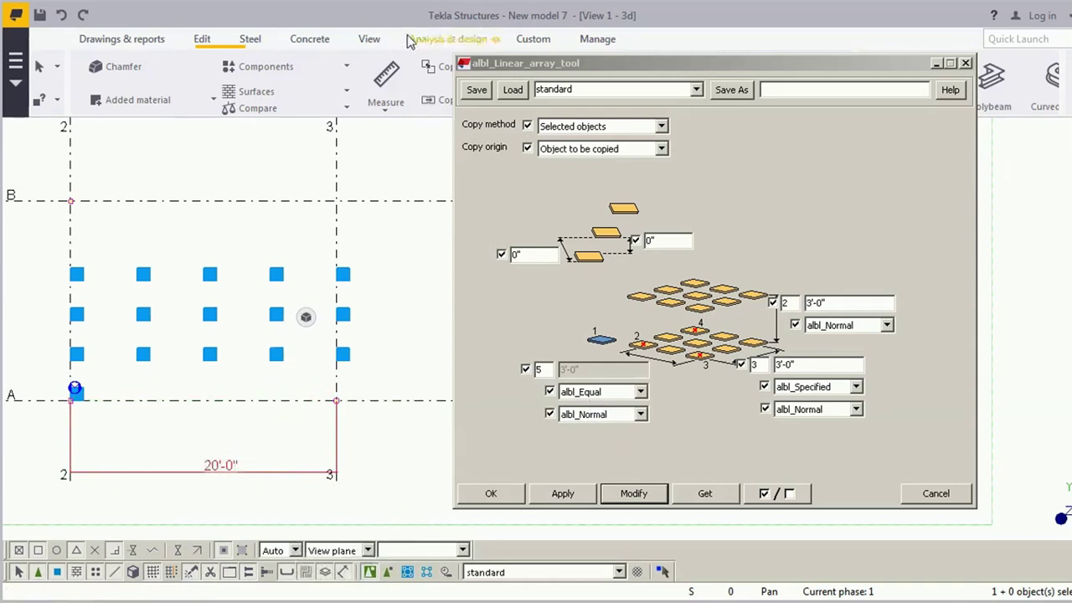
Measure the horizontal distances from grid A-2 to the second plate column and from the second to the third column
left_click(386, 97)
left_click(382, 171)
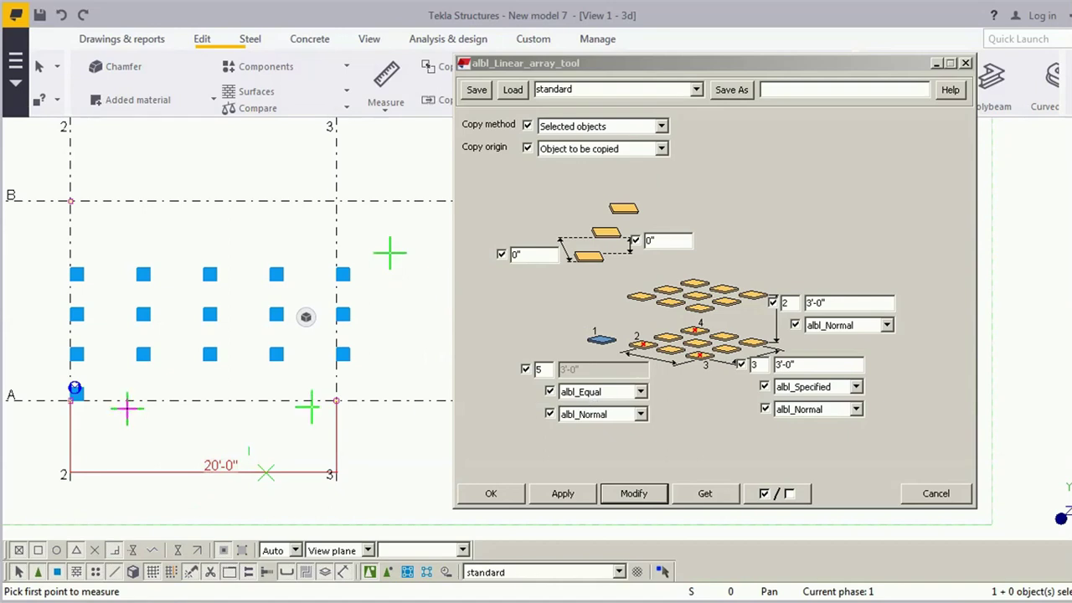
left_click(75, 389)
scroll(122, 390, "up", 4)
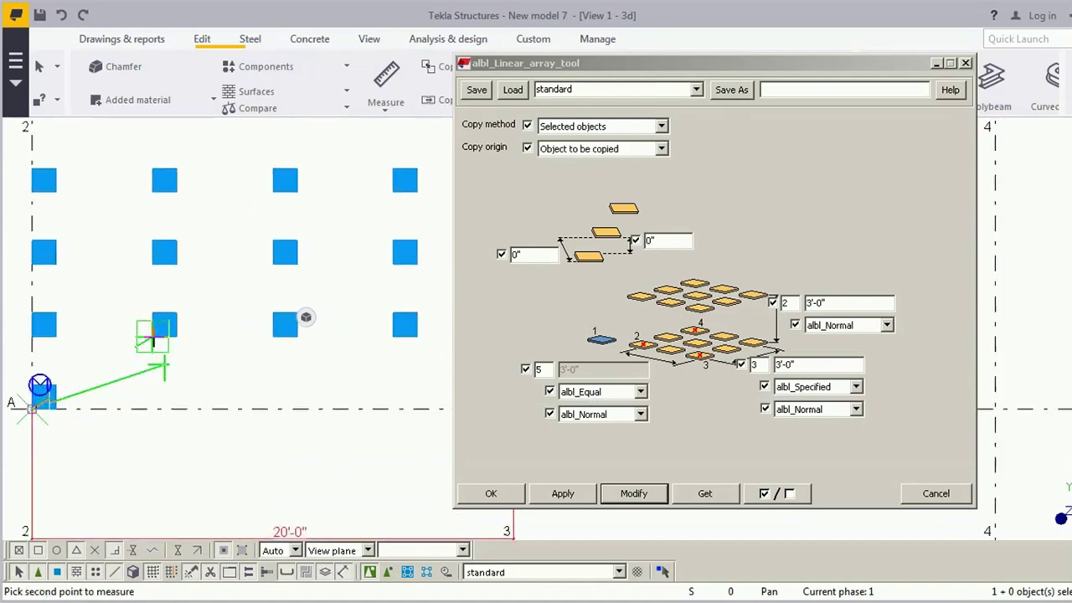
left_click(137, 318)
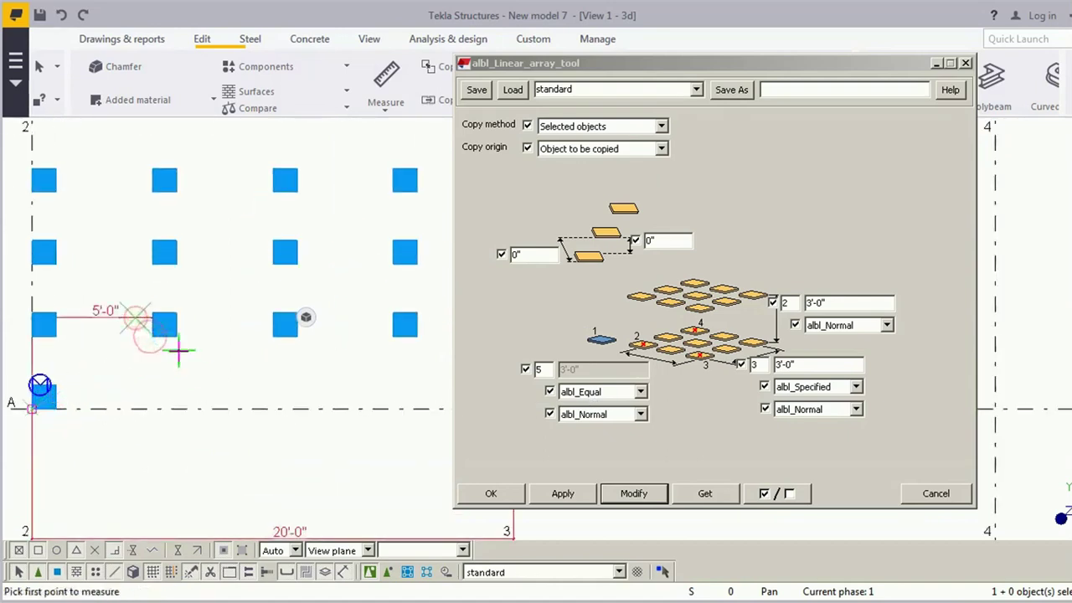
left_click(149, 337)
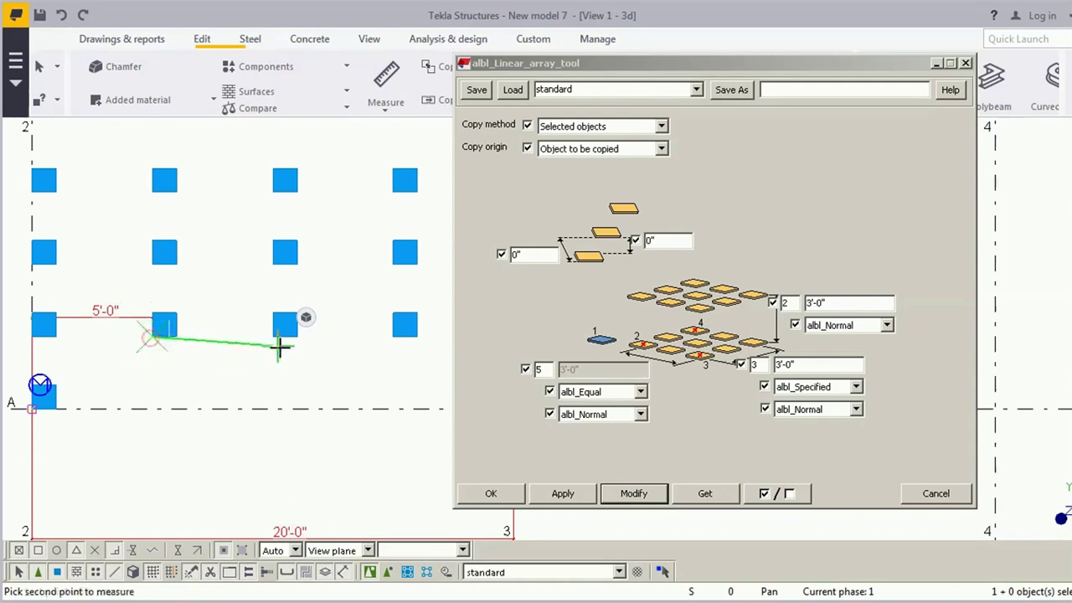
left_click(272, 335)
left_click(269, 370)
Measure the horizontal distances from the third to the fourth plate column and from the fourth to the fifth column
middle_click_drag(283, 404, 240, 415)
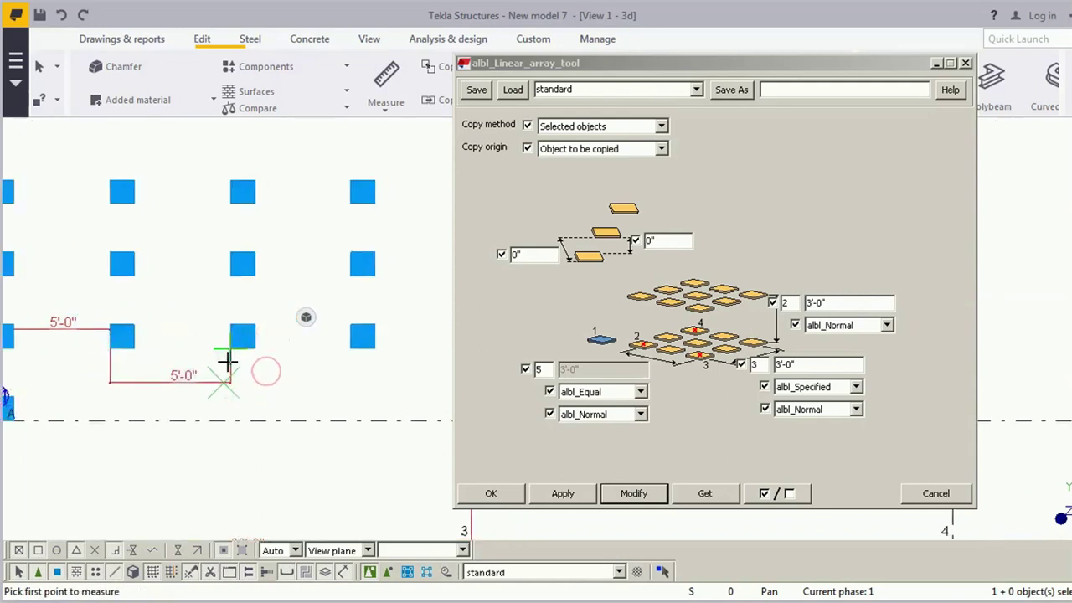
left_click(233, 351)
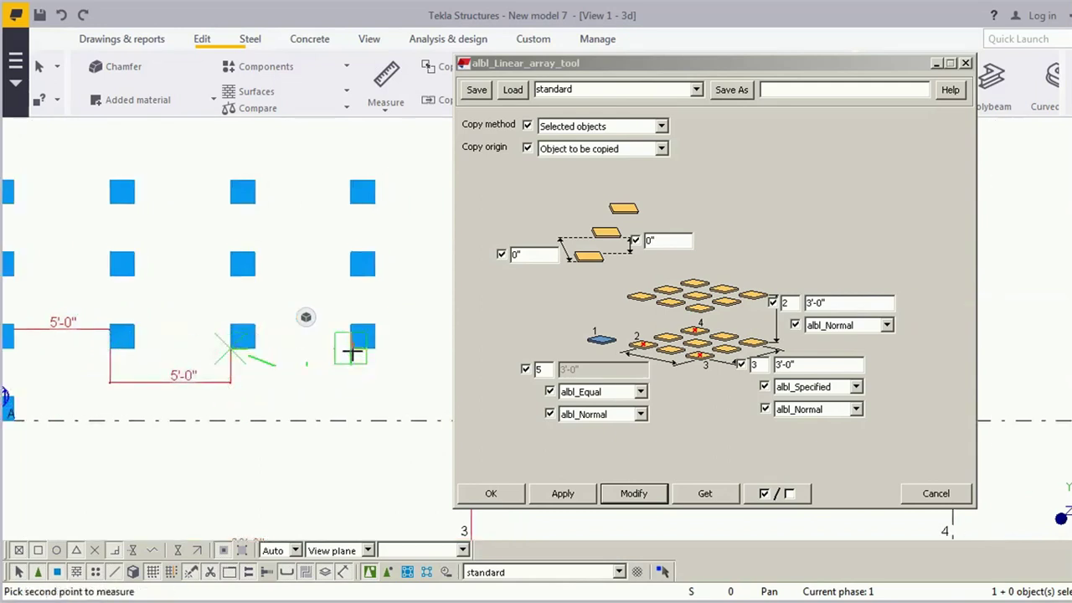
left_click(355, 356)
left_click(351, 366)
middle_click_drag(239, 407, 159, 381)
scroll(193, 360, "up", 3)
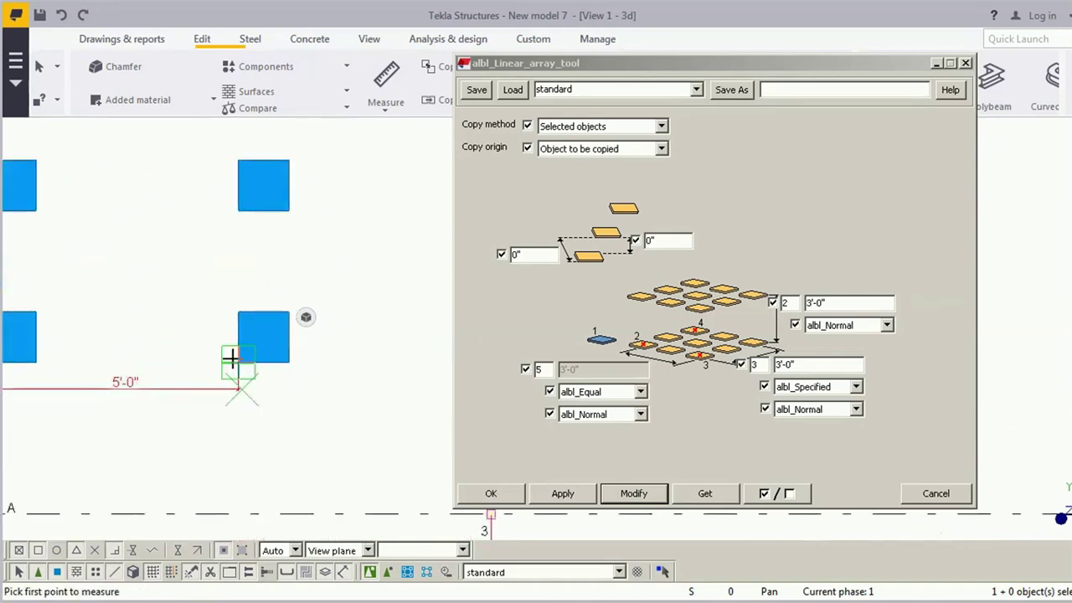
left_click(234, 358)
scroll(234, 359, "down", 2)
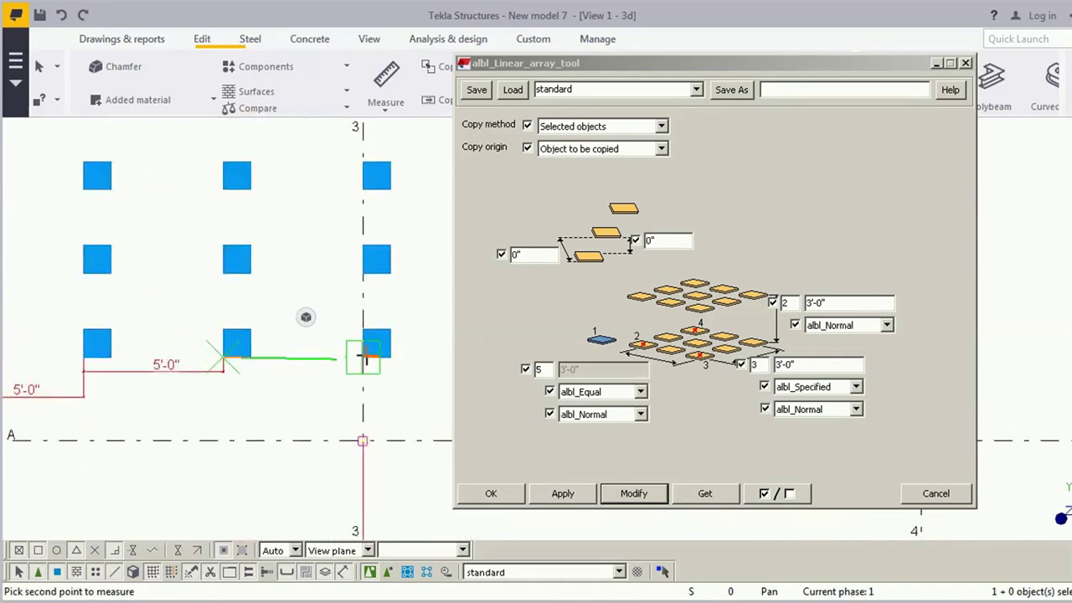
left_click(360, 356)
left_click(352, 390)
right_click(346, 311)
left_click(355, 319)
Modify the array back to albl_Specified spacing along the X direction and clear the measurement dimensions from the plan view
scroll(354, 319, "down", 3)
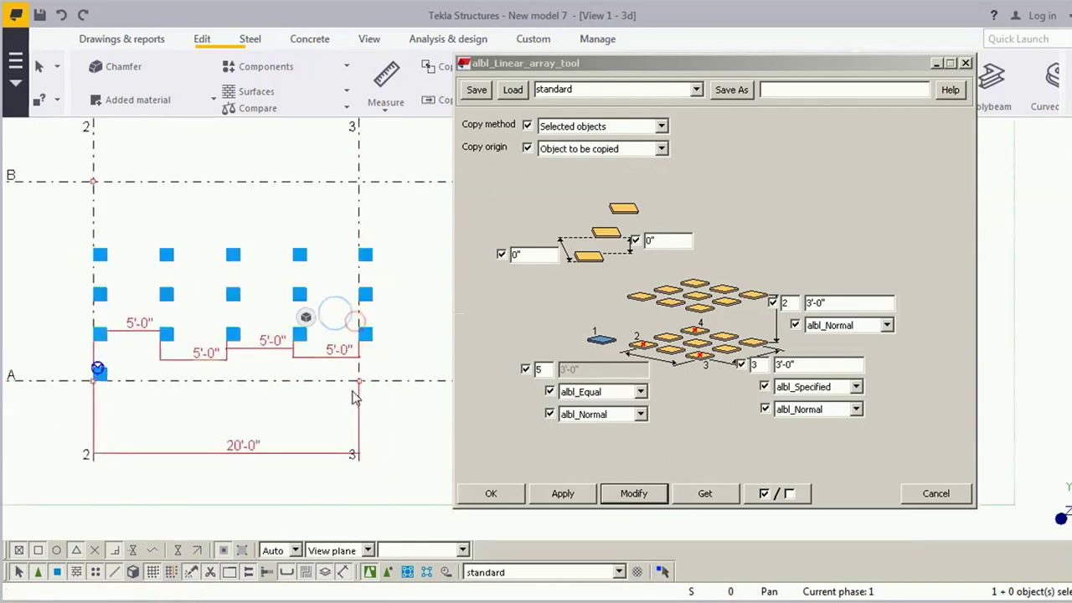
middle_click_drag(357, 404, 359, 372)
left_click(640, 391)
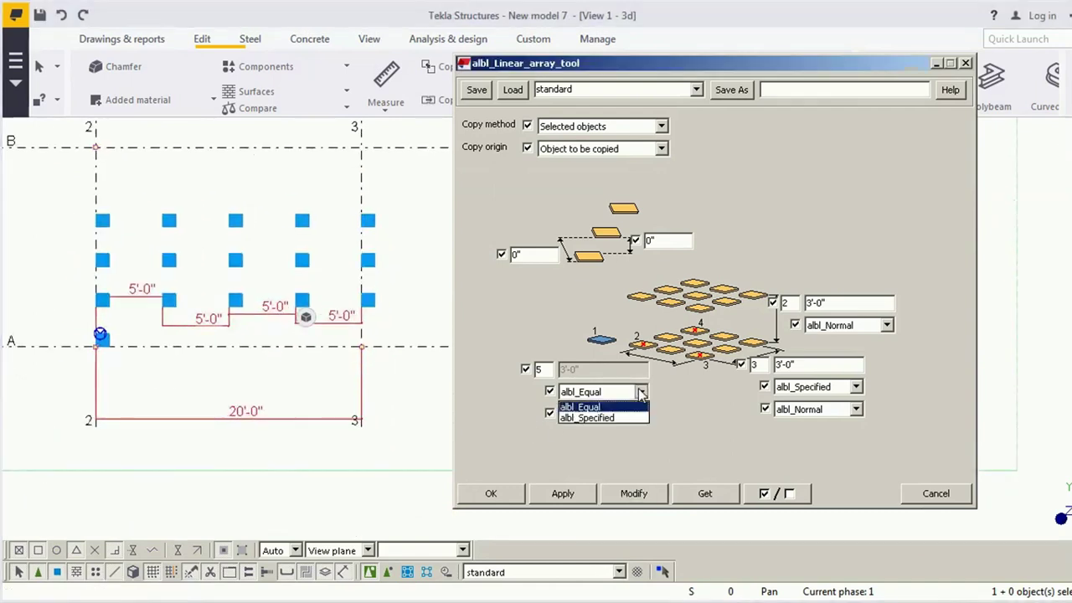
left_click(624, 418)
left_click(634, 494)
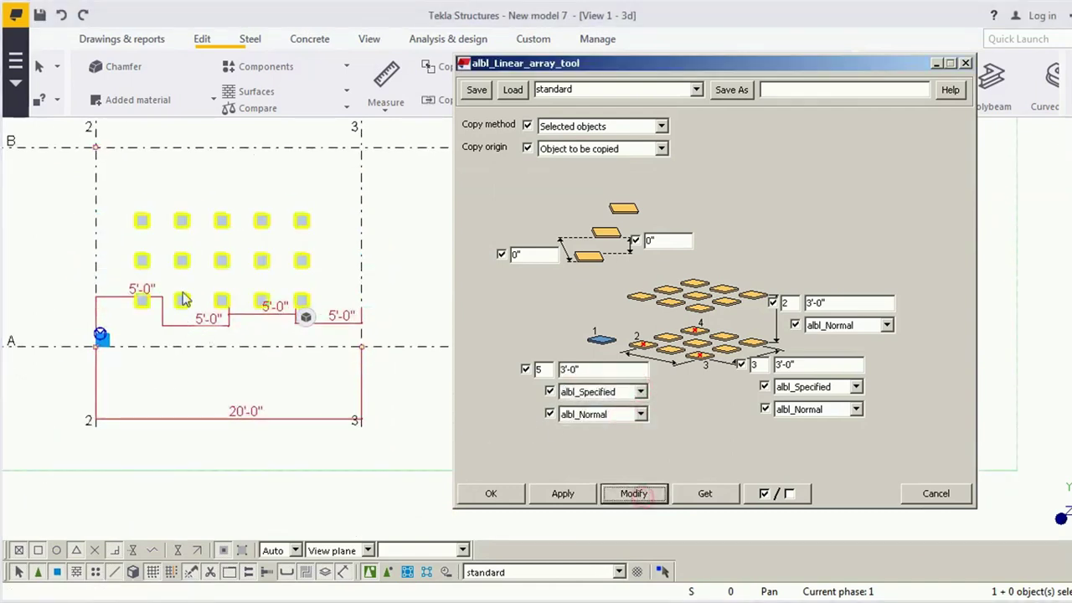
right_click(201, 170)
left_click(251, 253)
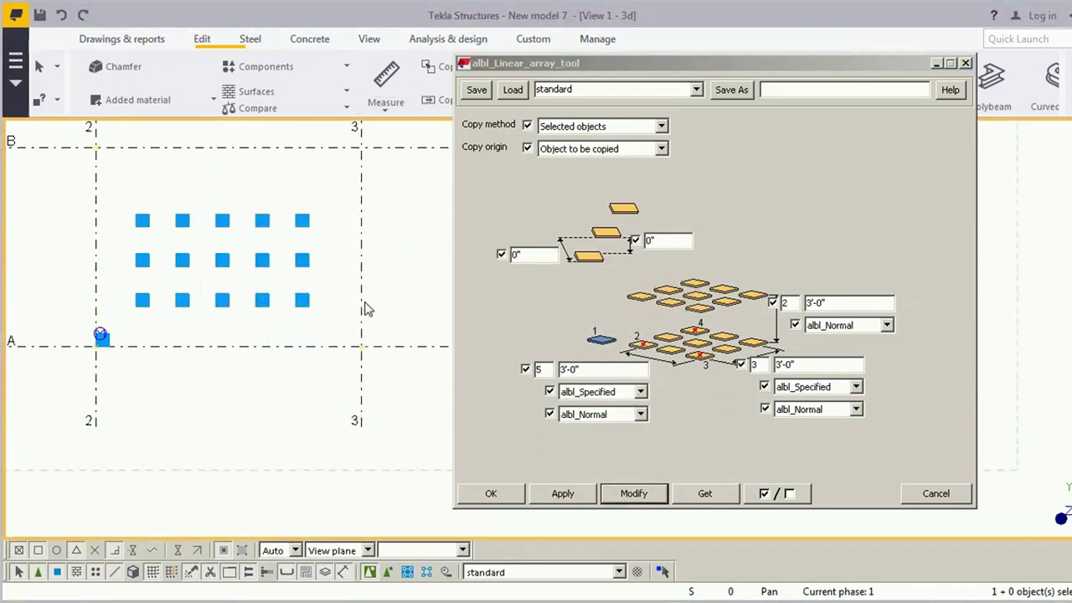
Set the array's X-direction spacing to 0" 3'-0" and modify the selected array
left_click(562, 368)
type("0")
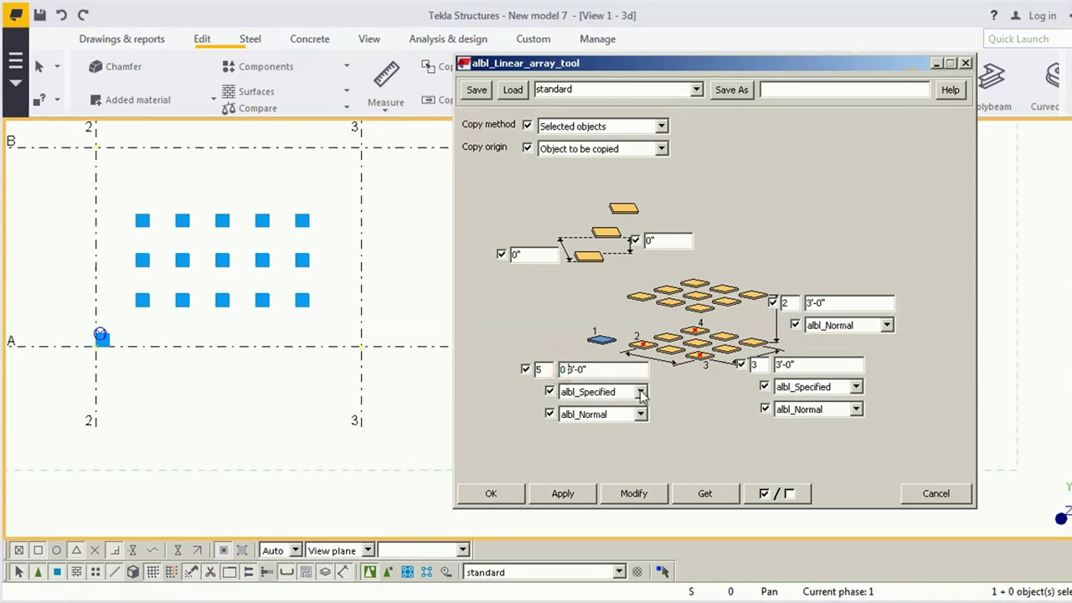
left_click(222, 301)
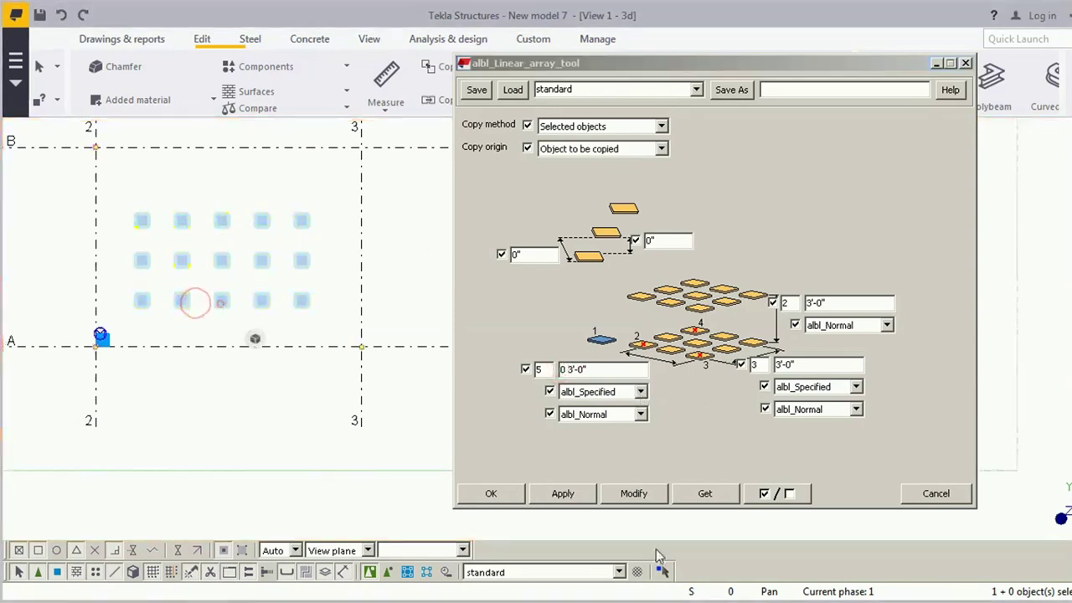
left_click(637, 493)
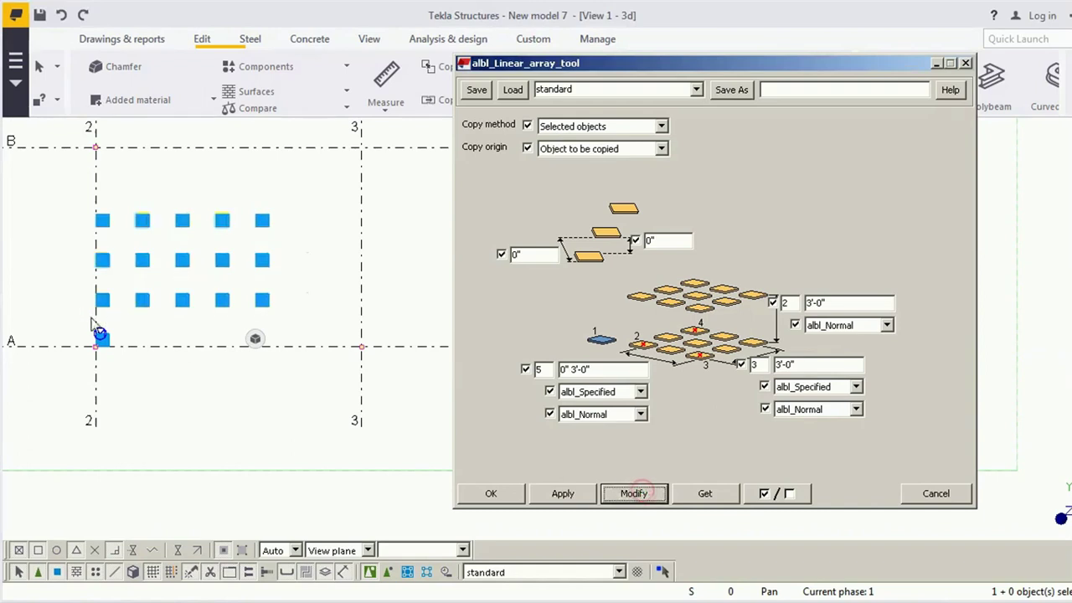
Set the array's Y-direction spacing to 0" 3'-0" and modify the selected array
scroll(104, 323, "up", 1)
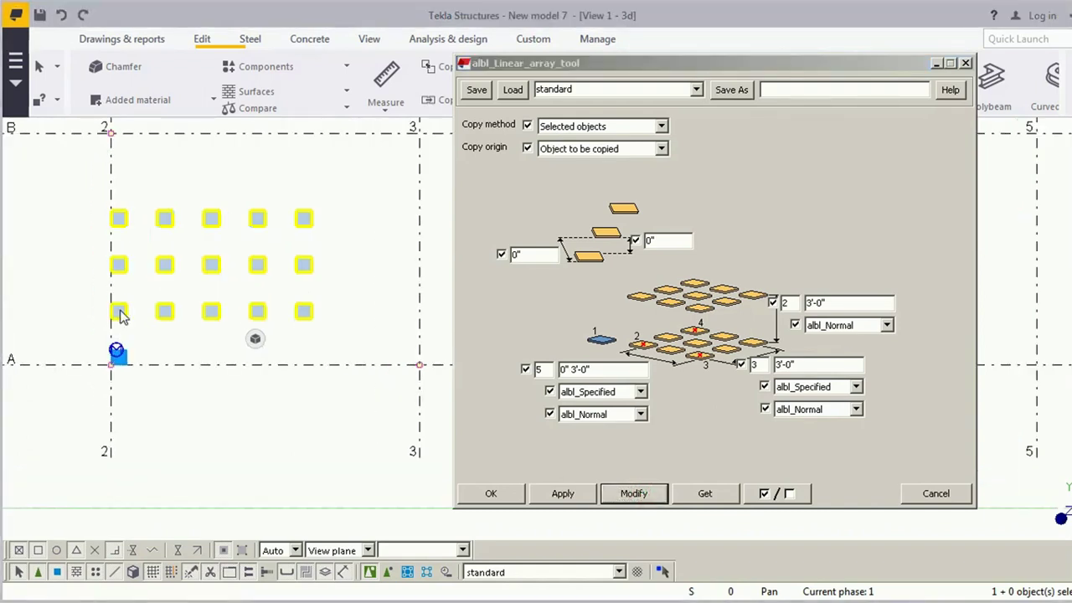
left_click(116, 311)
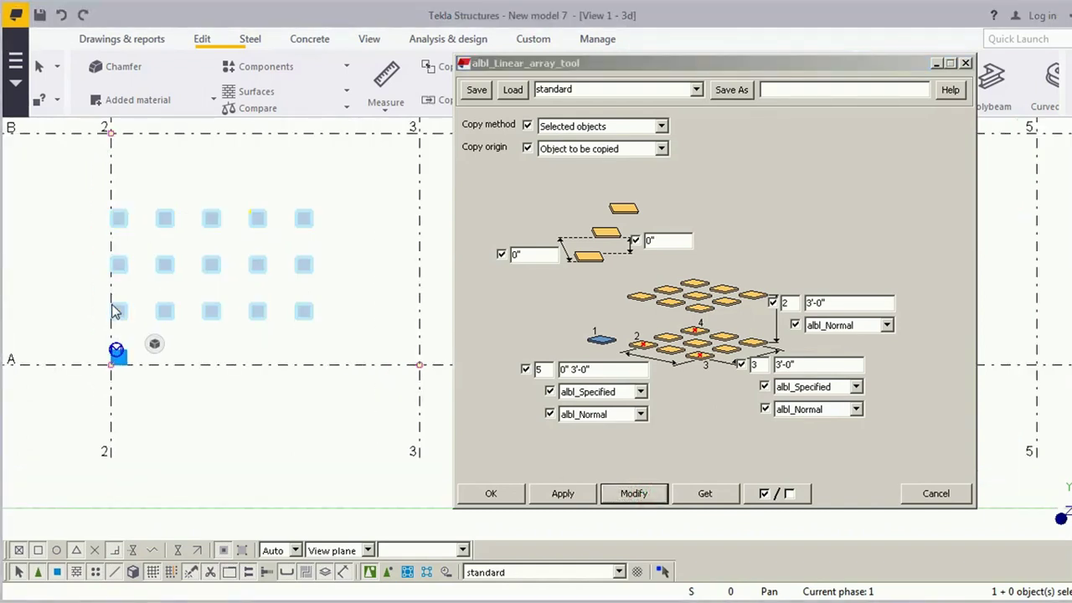
left_click(782, 365)
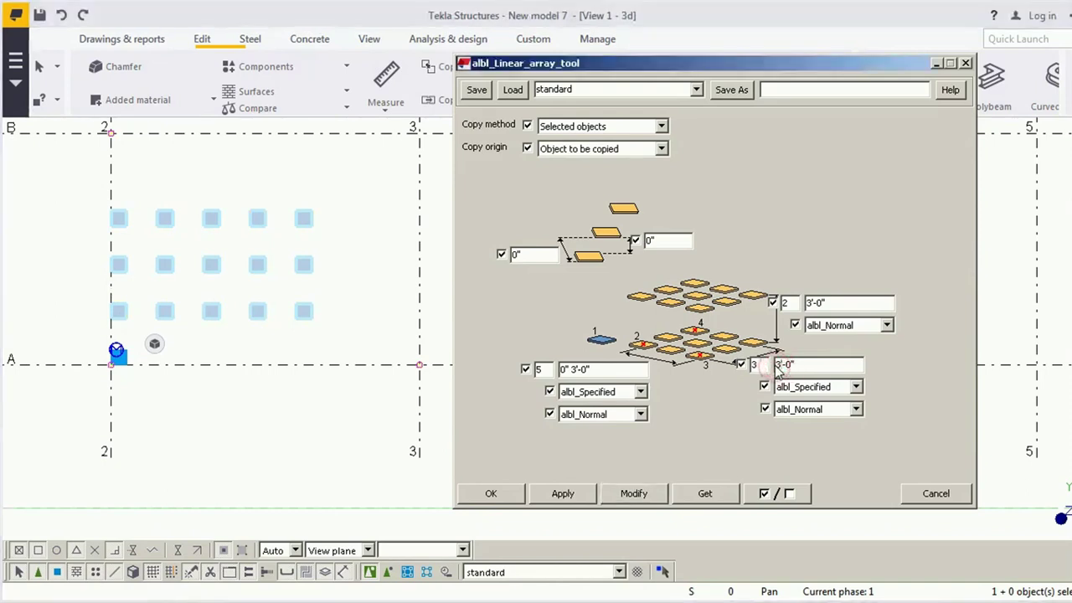
left_click(634, 493)
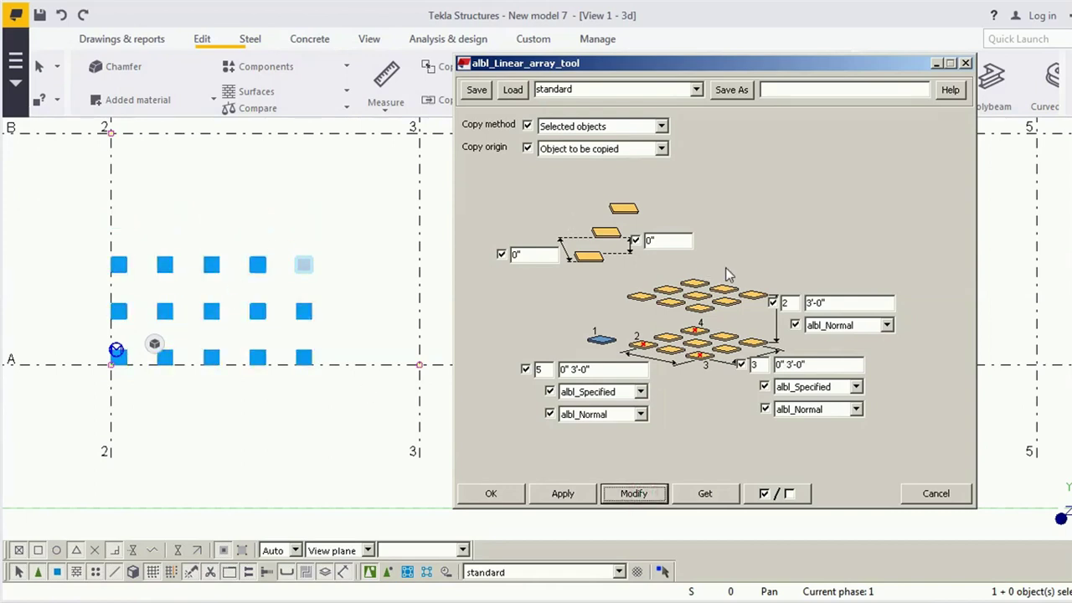
Set the array's vertical spacing to 0" 3'-0" and modify the selected array
left_click(808, 306)
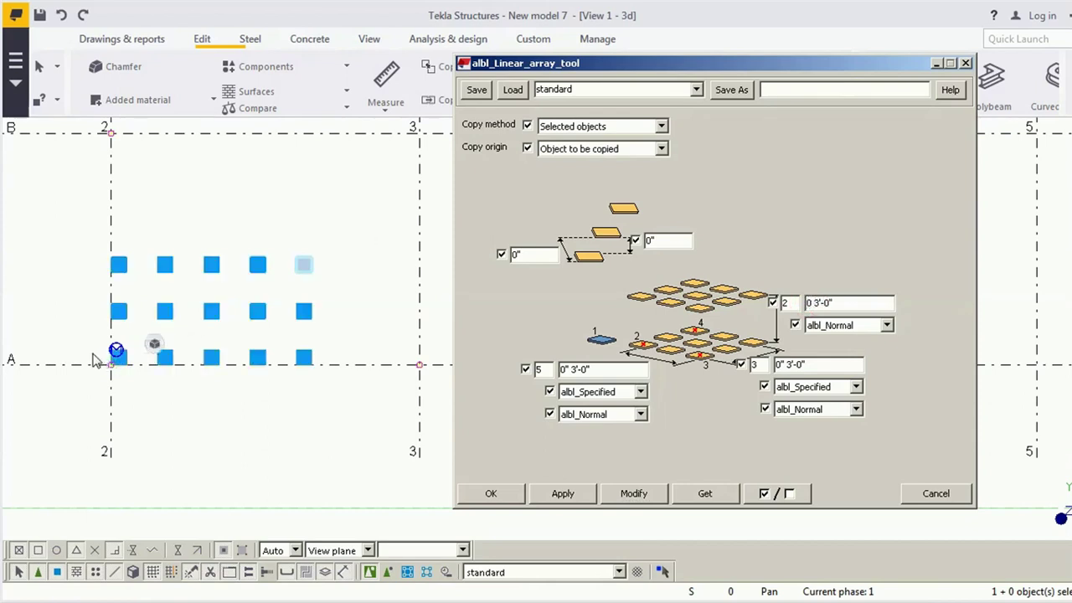
left_click(160, 316)
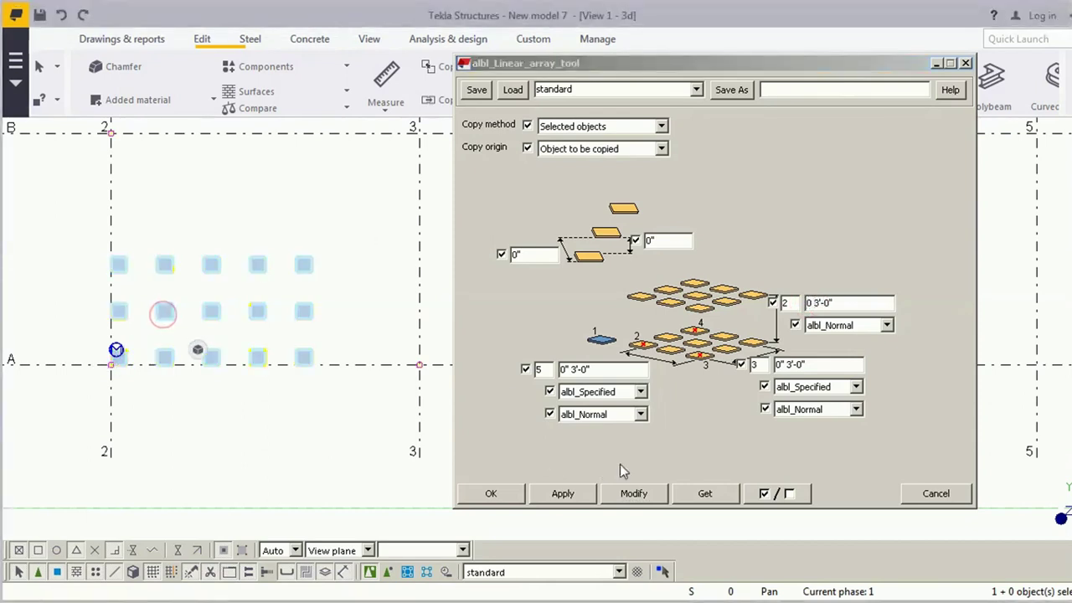
left_click(646, 498)
right_click(266, 216)
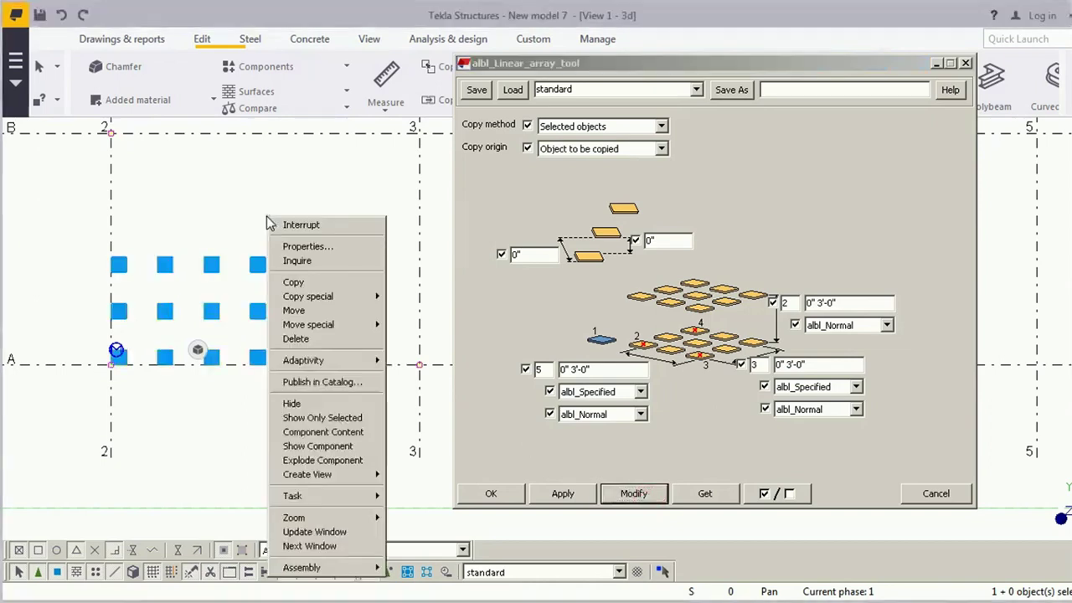
left_click(280, 227)
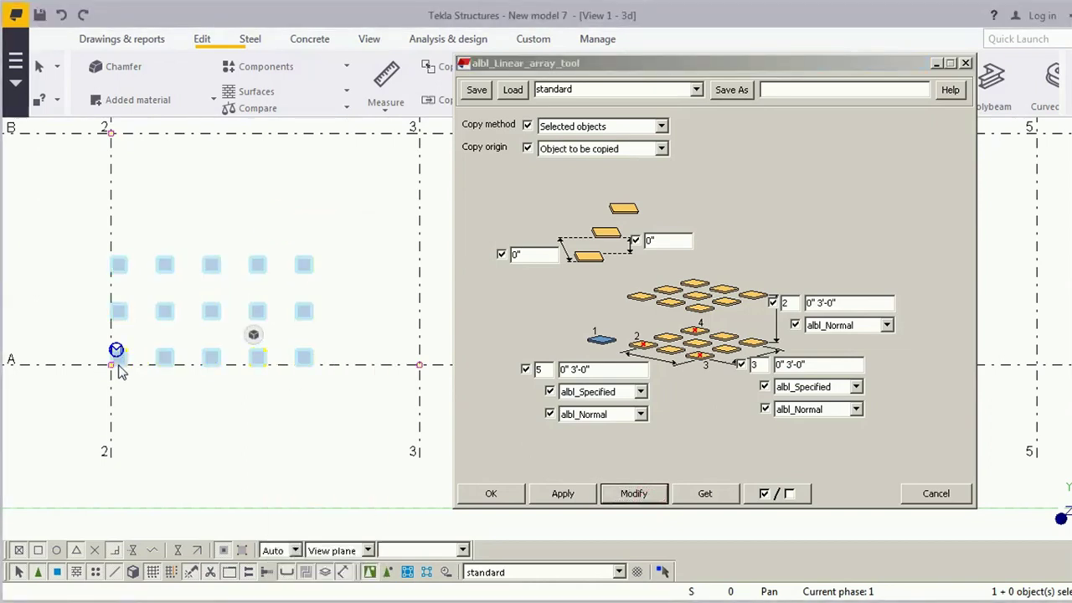
Check the array's vertical levels in the elevation view and return to the plan view
key("ctrl+Tab")
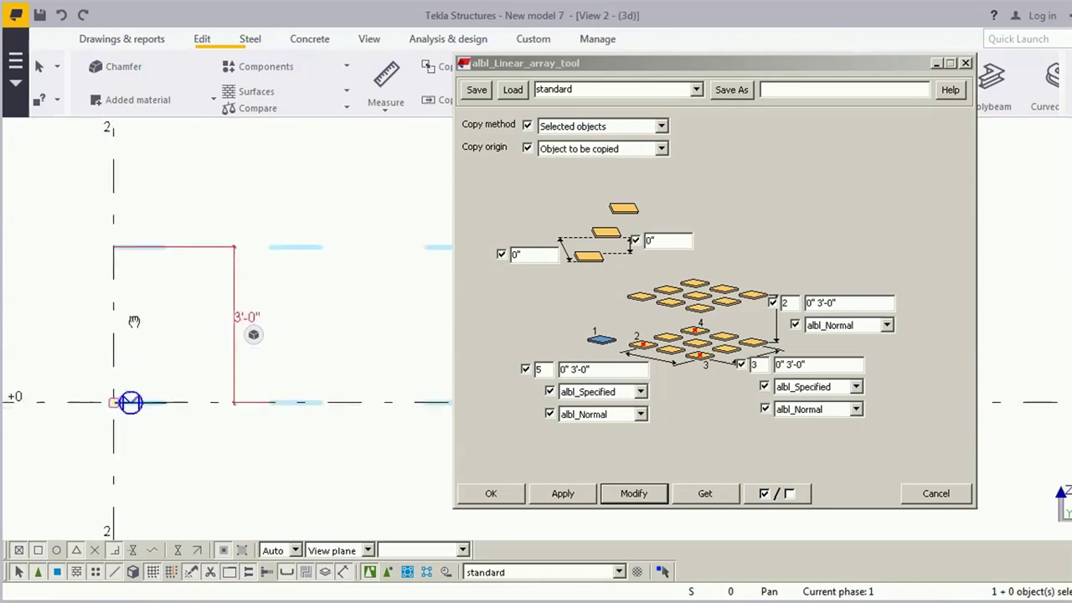
right_click(212, 203)
left_click(226, 210)
key("ctrl+Tab")
middle_click_drag(151, 298, 201, 286)
right_click(222, 207)
left_click(249, 213)
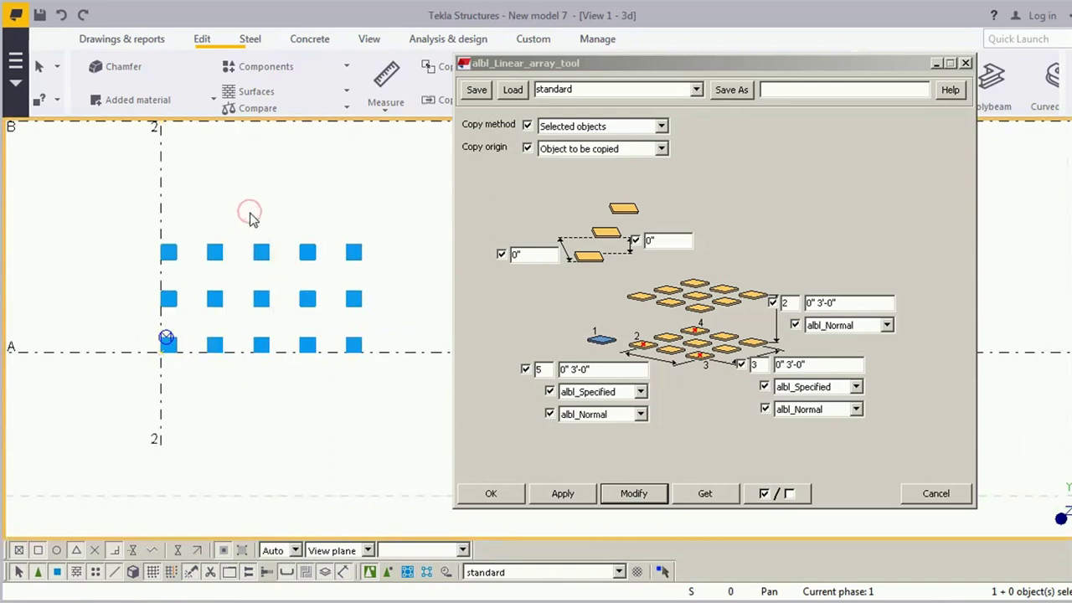
Set the array's X-direction spacing to 0" 3'-0" 5'-0" 2'-0" and modify the selected array
left_click(256, 261)
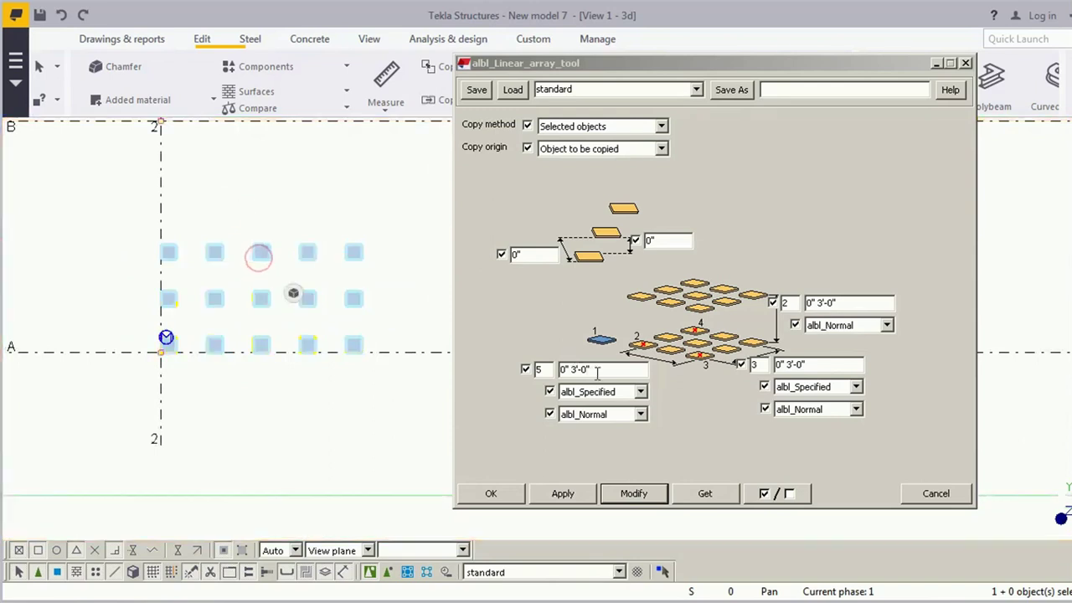
left_click(597, 371)
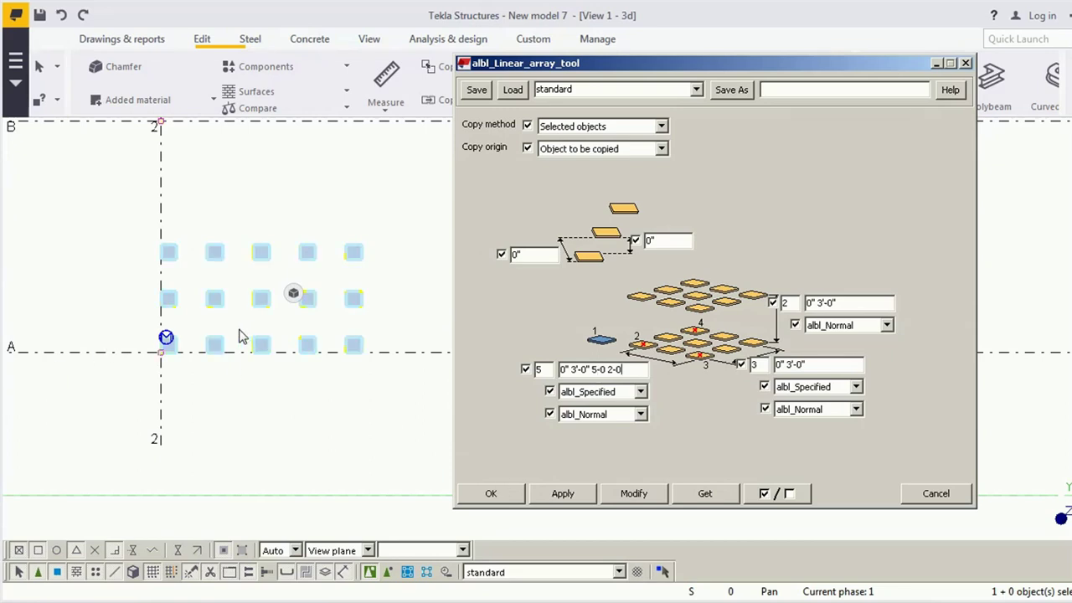
left_click(634, 493)
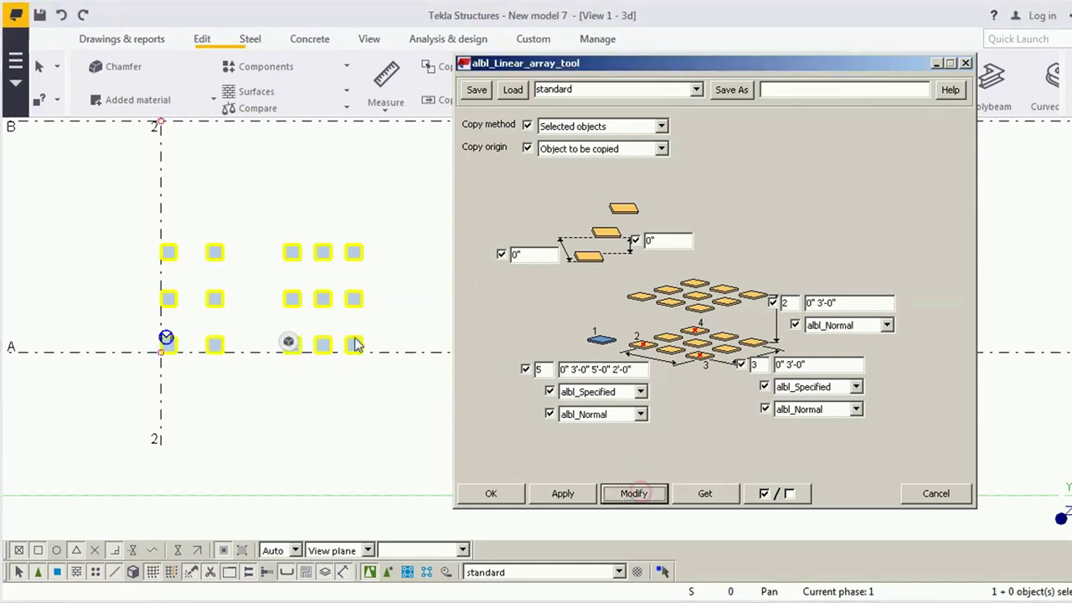
Measure the horizontal distance from grid intersection A-2 to the second plate column
left_click(383, 122)
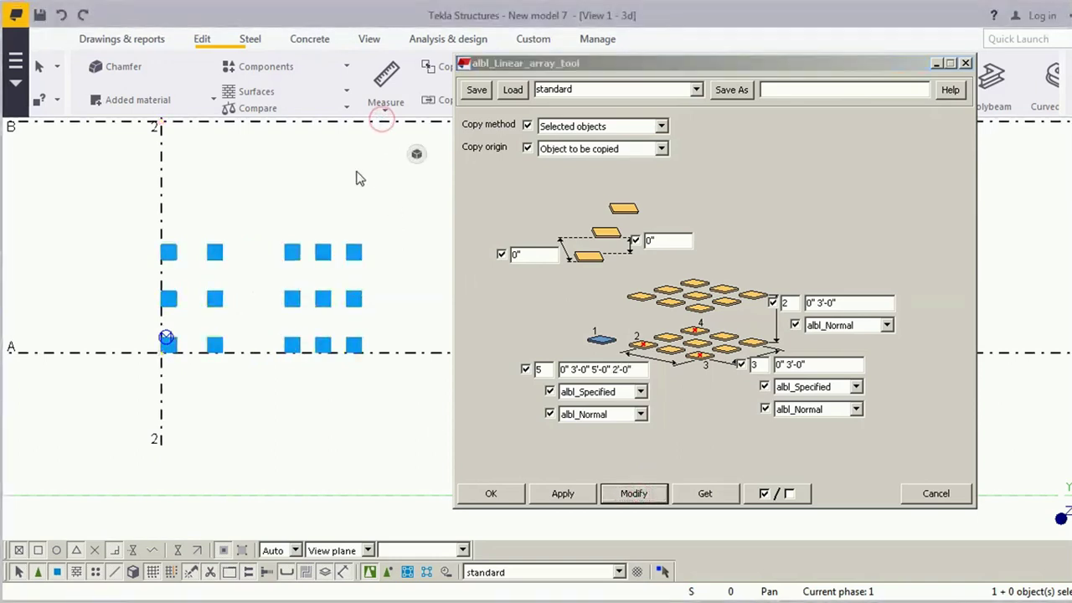
left_click(394, 119)
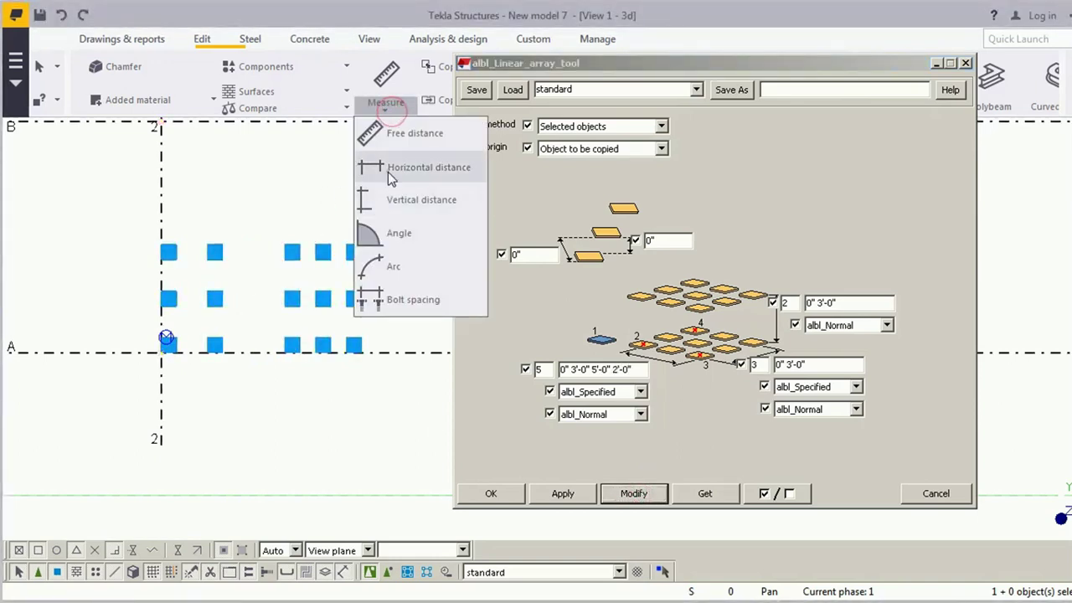
left_click(388, 171)
scroll(159, 356, "up", 3)
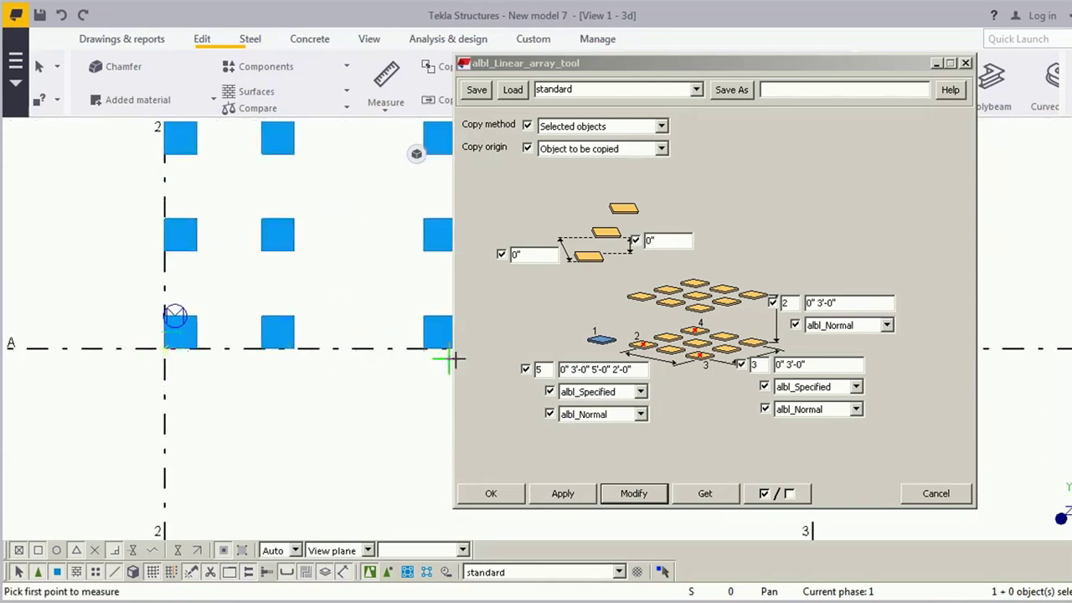
left_click(164, 348)
left_click(262, 350)
middle_click_drag(280, 388, 182, 391)
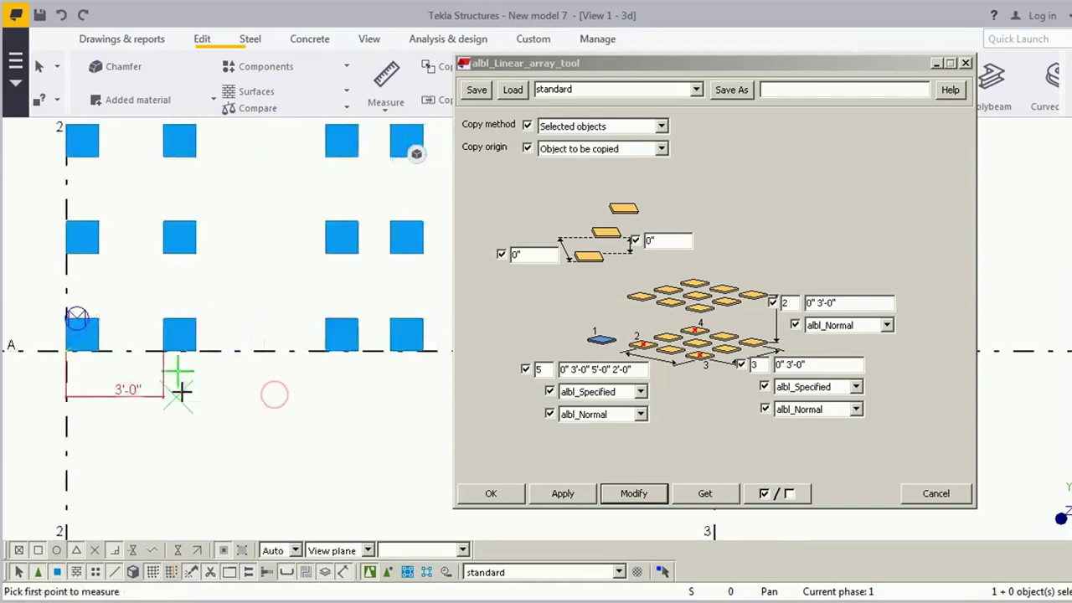
Measure the horizontal distance from the second plate column's near corner to the third column
left_click(164, 350)
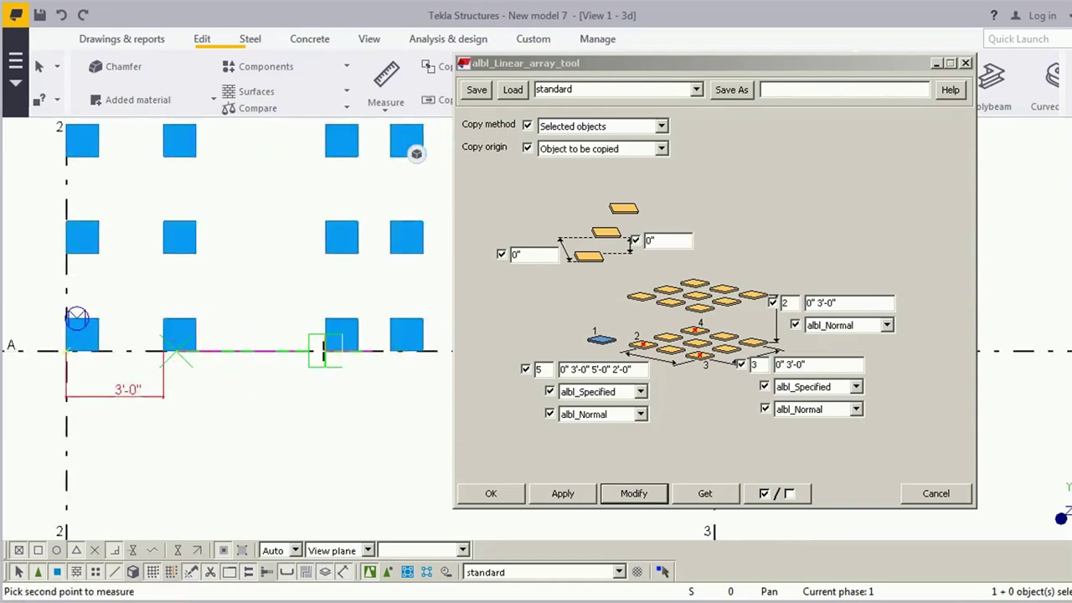
left_click(324, 350)
left_click(343, 427)
scroll(267, 375, "up", 1)
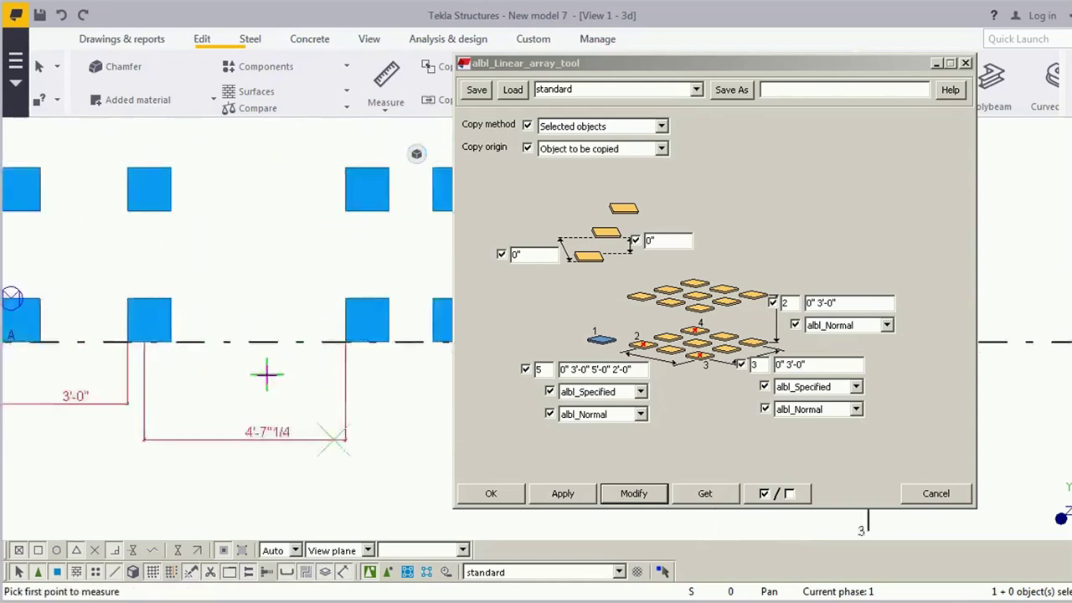
scroll(180, 368, "up", 1)
left_click(120, 338)
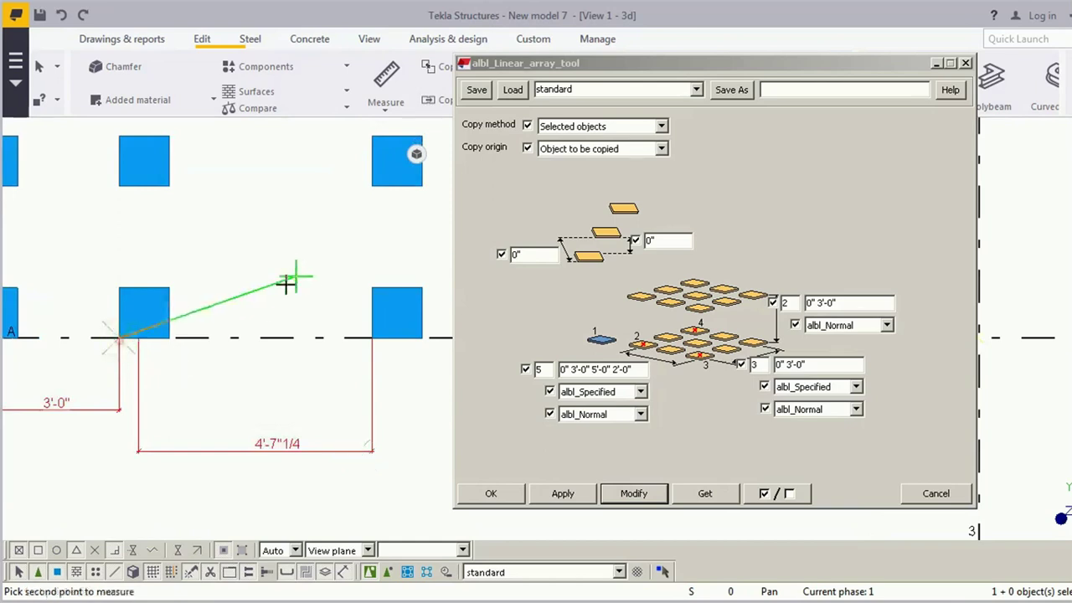
left_click(371, 287)
left_click(373, 256)
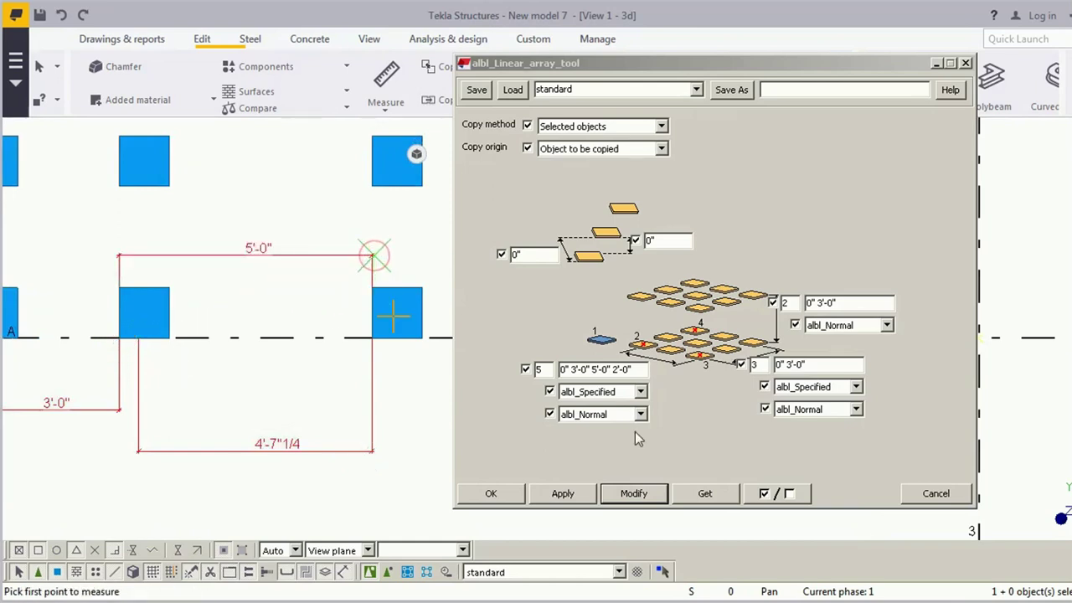
Measure the horizontal distance between the corners of the third and fourth plate columns
middle_click_drag(393, 423, 186, 396)
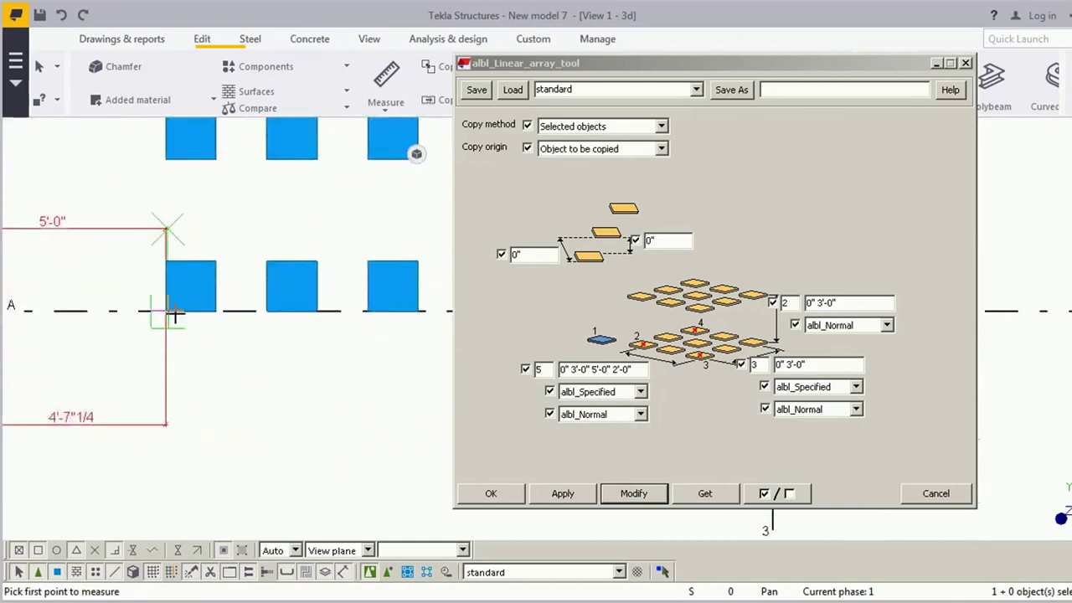
left_click(254, 344)
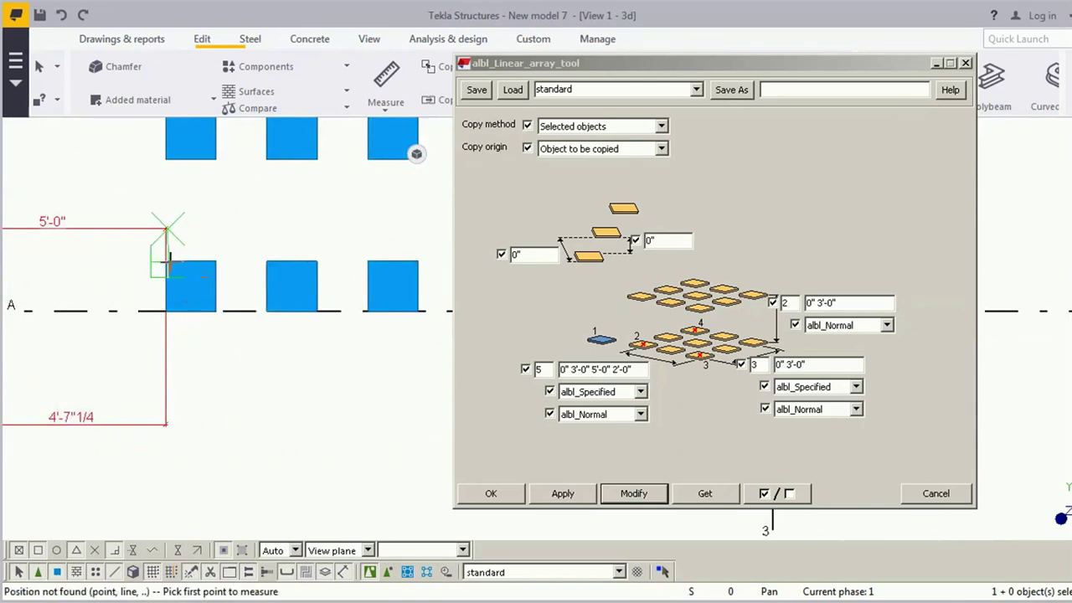
scroll(161, 307, "up", 4)
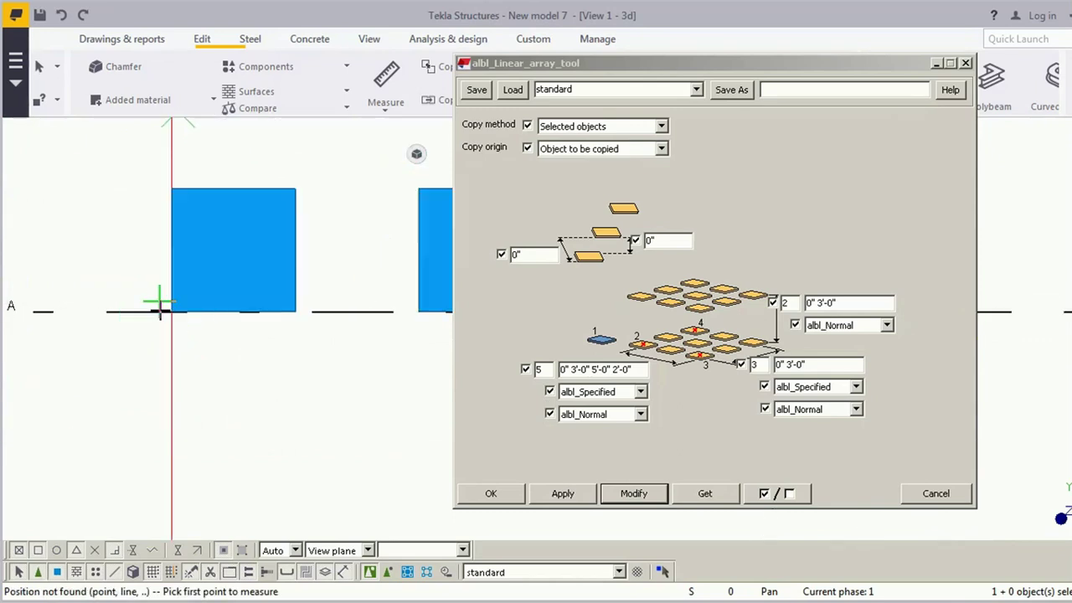
left_click(171, 188)
scroll(151, 231, "down", 4)
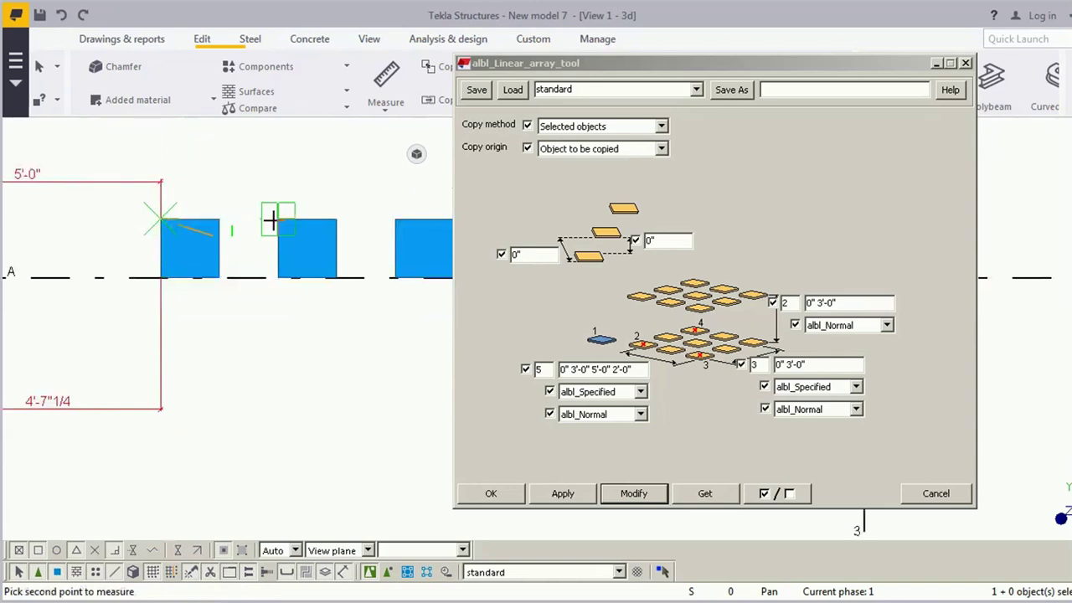
left_click(278, 220)
left_click(282, 326)
Measure the horizontal distance from the fourth plate column to the fifth and end measuring
middle_click_drag(299, 390, 270, 434)
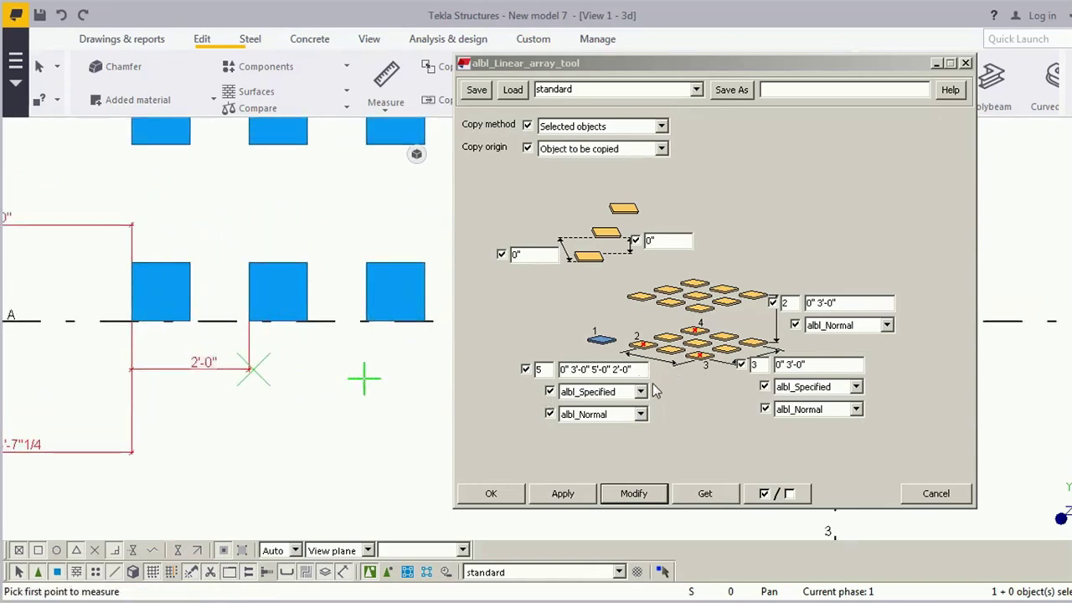
left_click(247, 263)
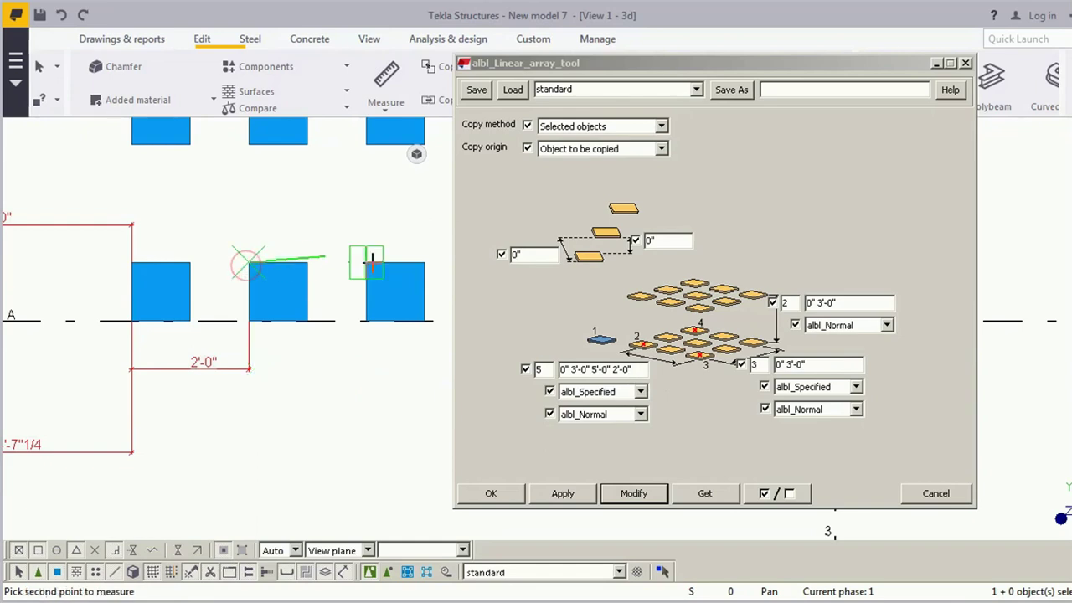
left_click(366, 262)
left_click(328, 210)
right_click(329, 210)
left_click(359, 221)
scroll(318, 350, "down", 5)
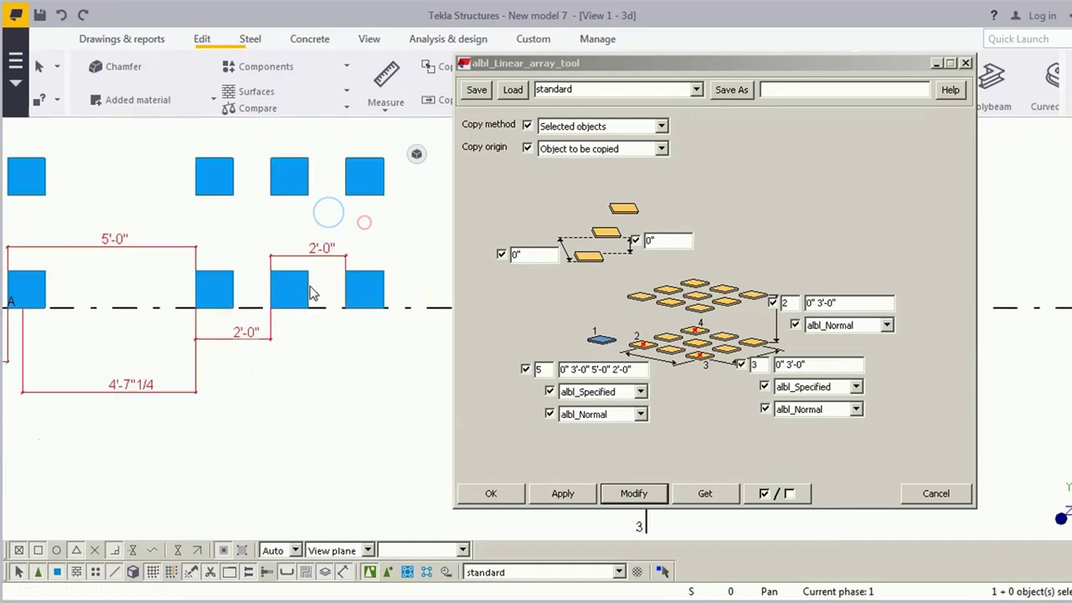
Clear the measurement dimensions from the plan view and select the plate array
right_click(260, 185)
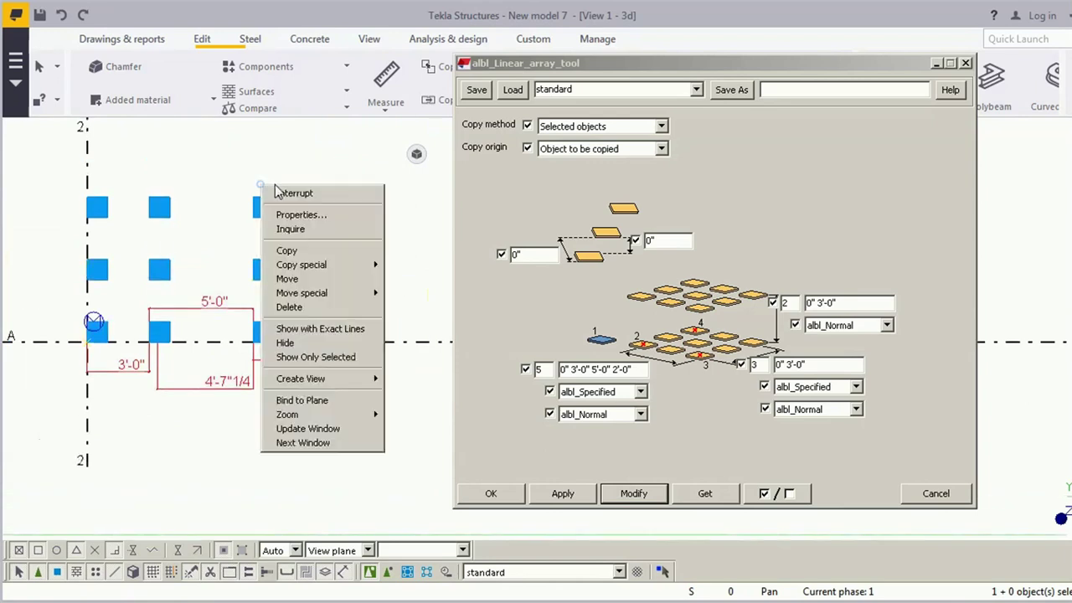
left_click(280, 186)
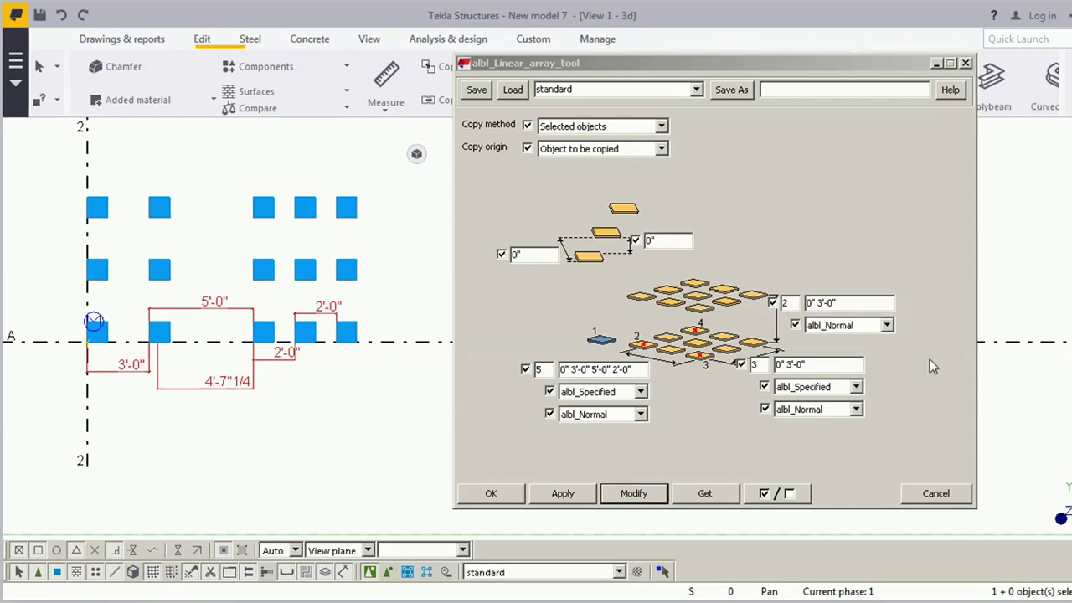
right_click(336, 154)
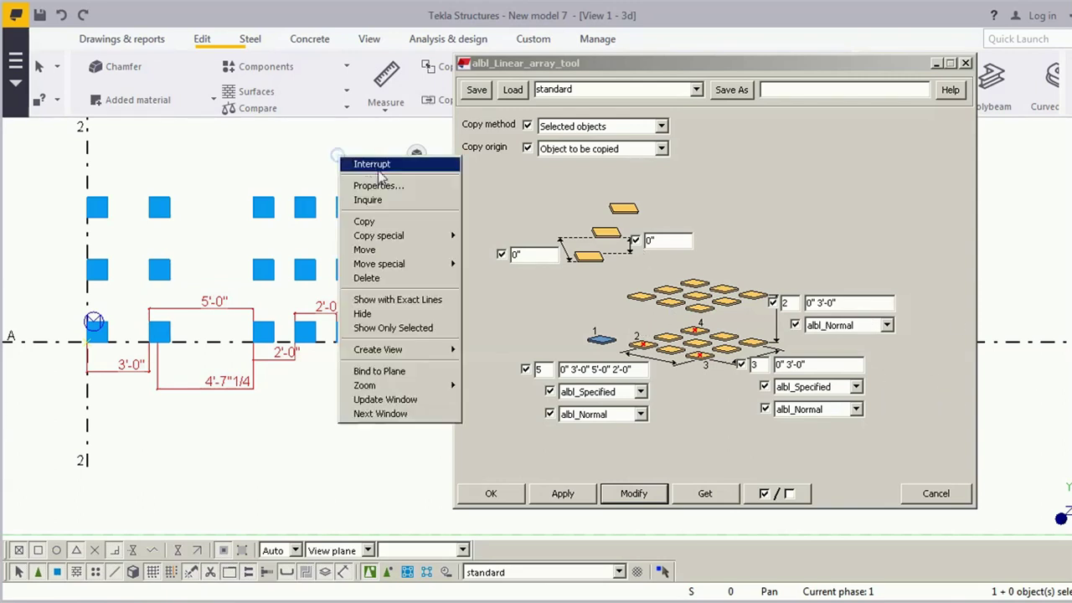
left_click(368, 163)
middle_click_drag(219, 334, 267, 337)
left_click(217, 275)
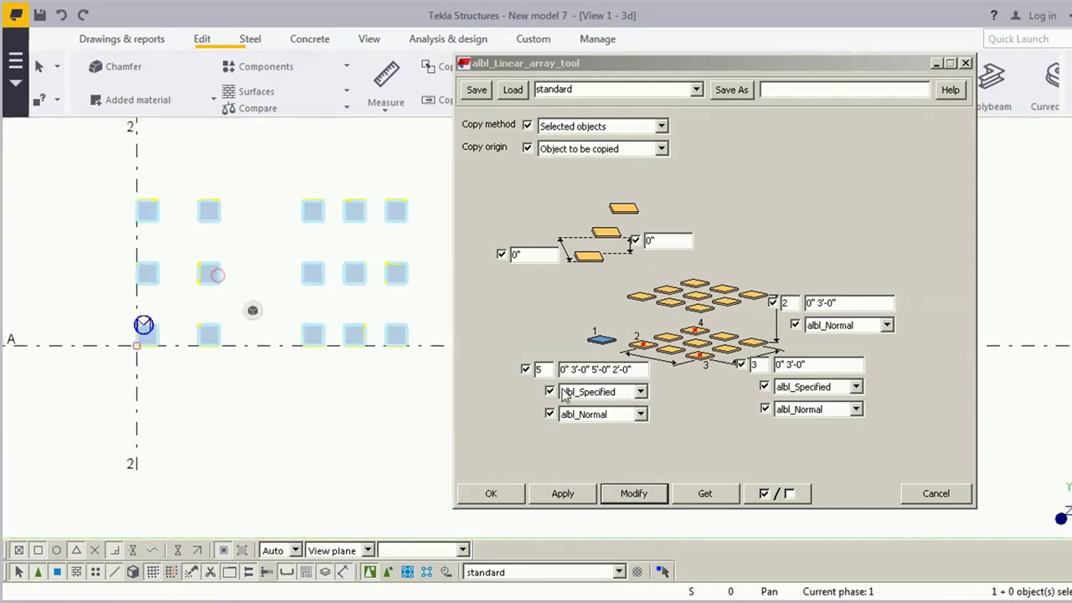
Set the plate array's X direction to Reverse and update the selected array
left_click(641, 414)
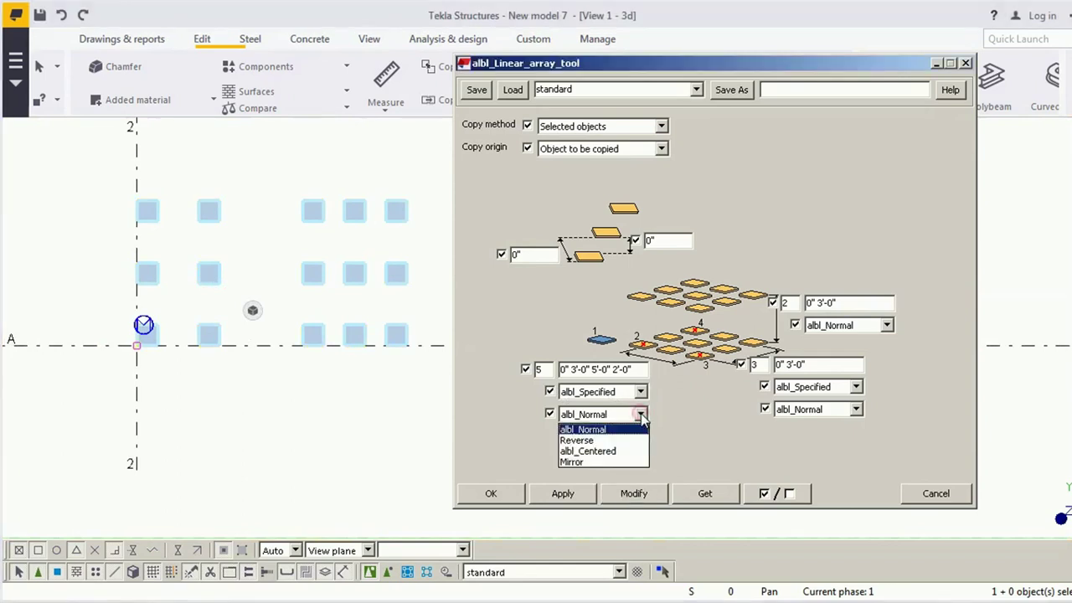
left_click(598, 440)
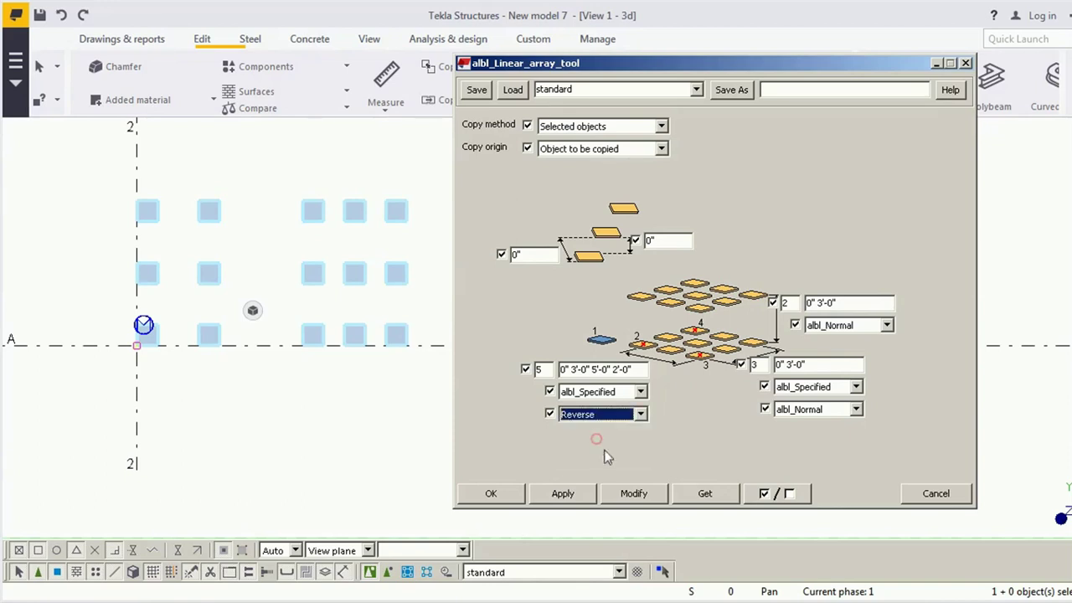
left_click(632, 494)
scroll(232, 366, "down", 4)
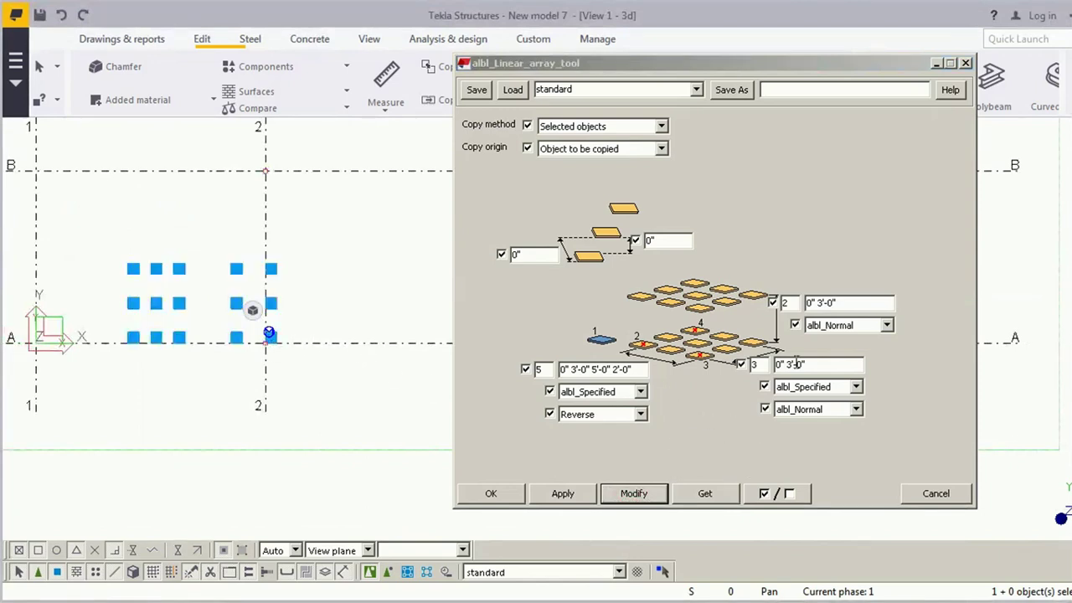
Switch the plate array's X direction to albl_Centered and update the array
left_click(643, 414)
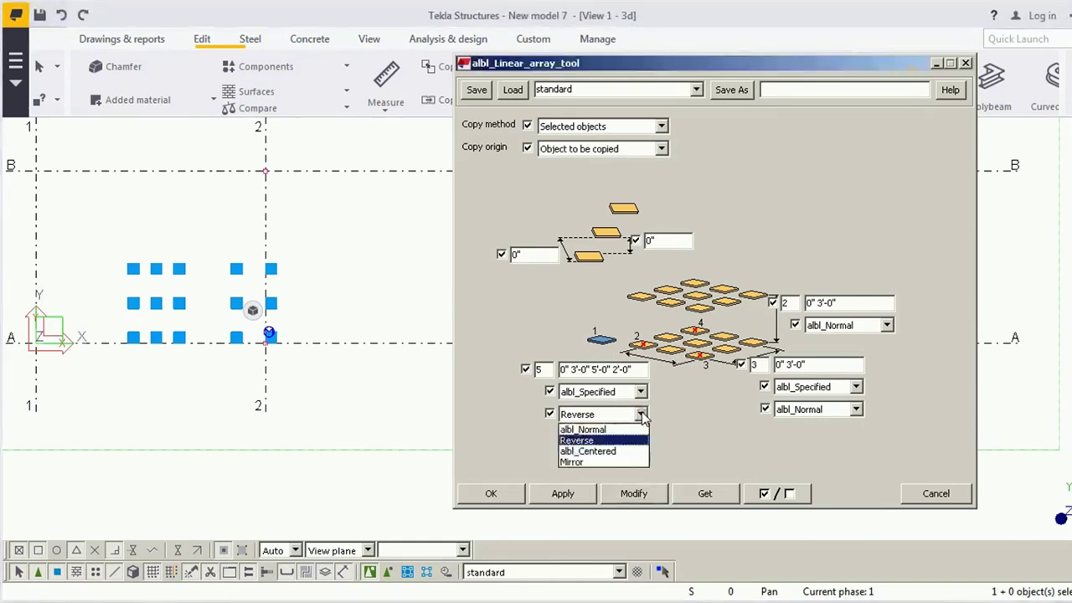
left_click(621, 446)
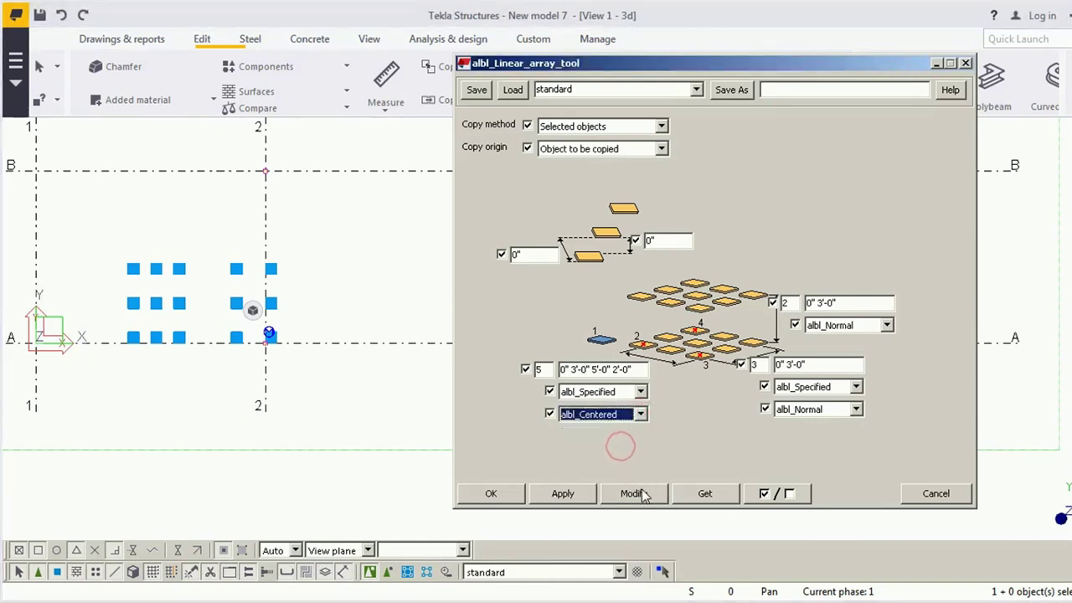
left_click(634, 493)
middle_click_drag(295, 332, 248, 335)
scroll(249, 335, "up", 2)
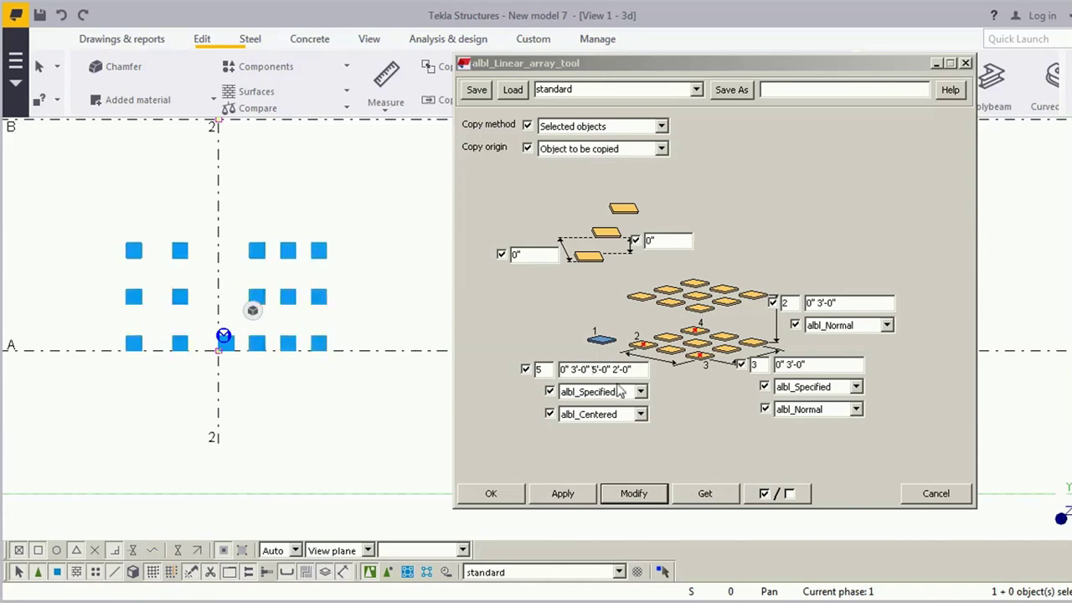
Set the plate array's X direction to Mirror and update the array about grid line 2
left_click(640, 414)
left_click(622, 462)
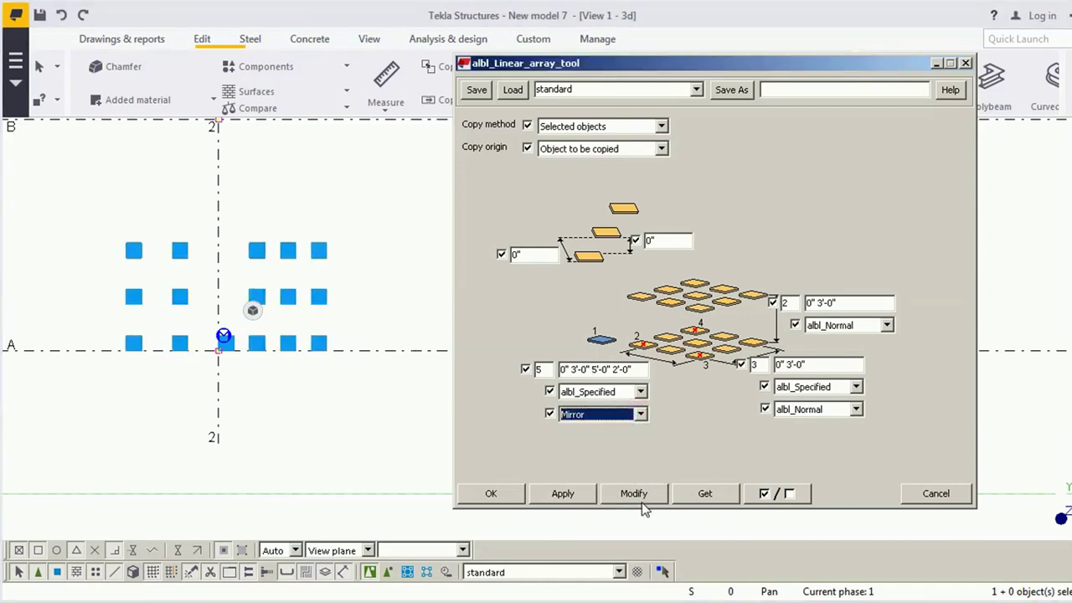
left_click(630, 494)
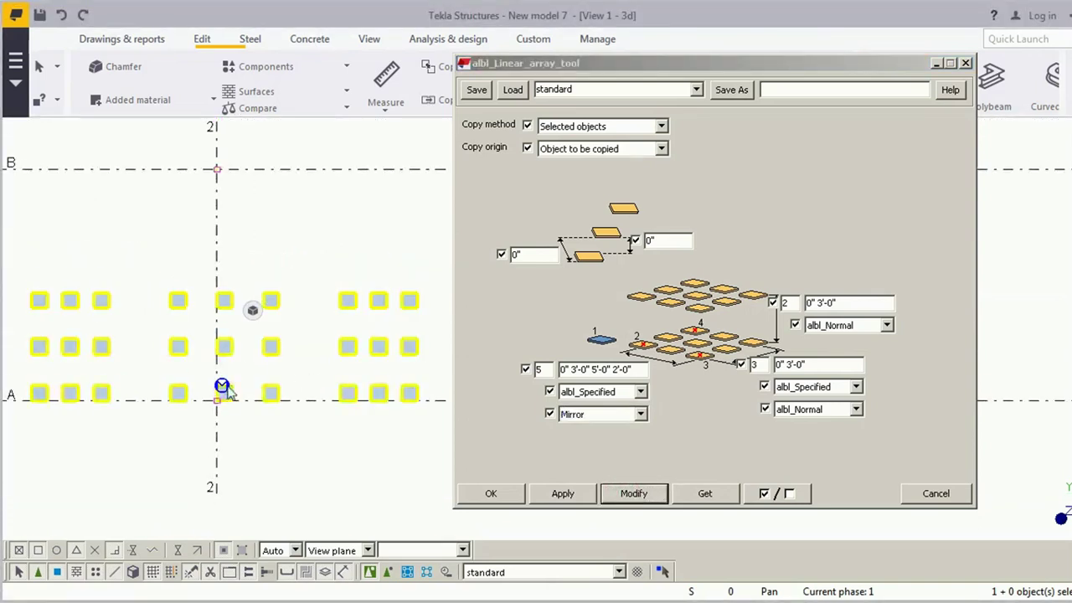
right_click(251, 242)
left_click(274, 247)
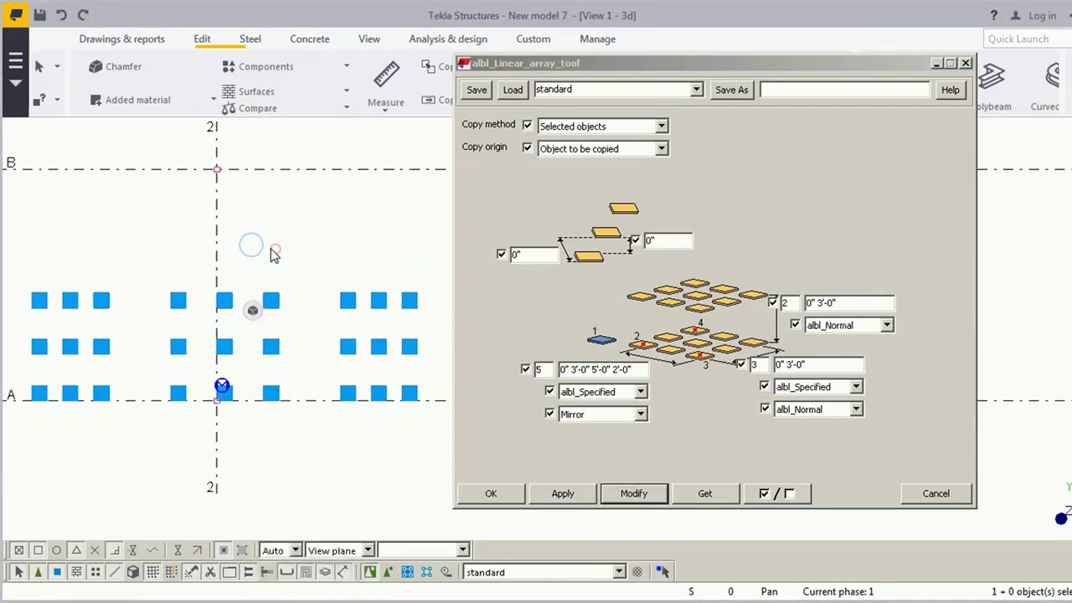
Select the plate array in plan, set its Y direction to Mirror and update it
left_click(250, 310)
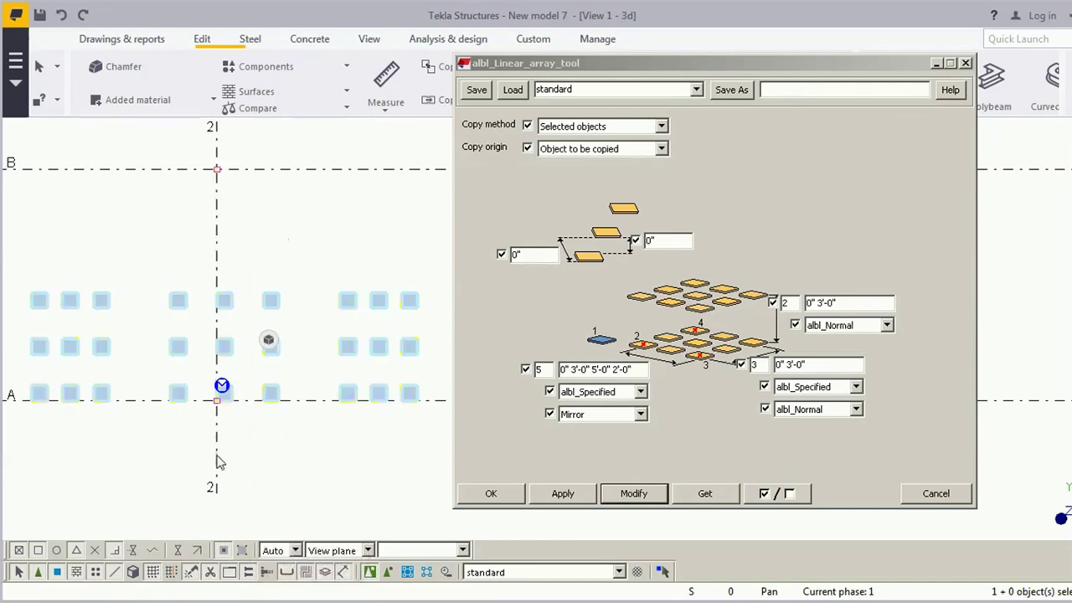
scroll(216, 442, "down", 1)
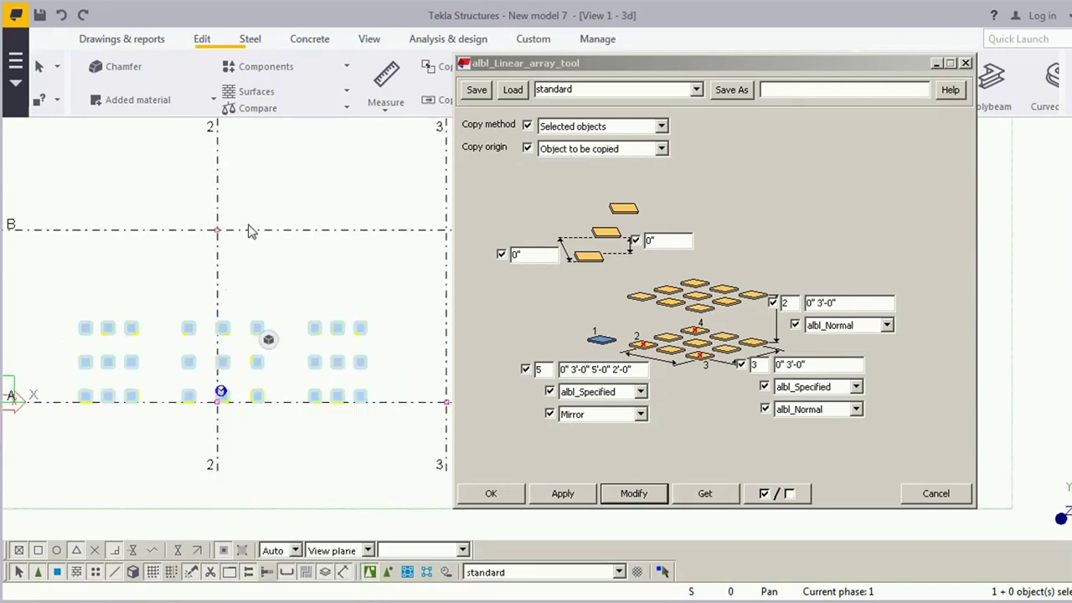
right_click(260, 196)
right_click(338, 191)
left_click(360, 197)
left_click(854, 409)
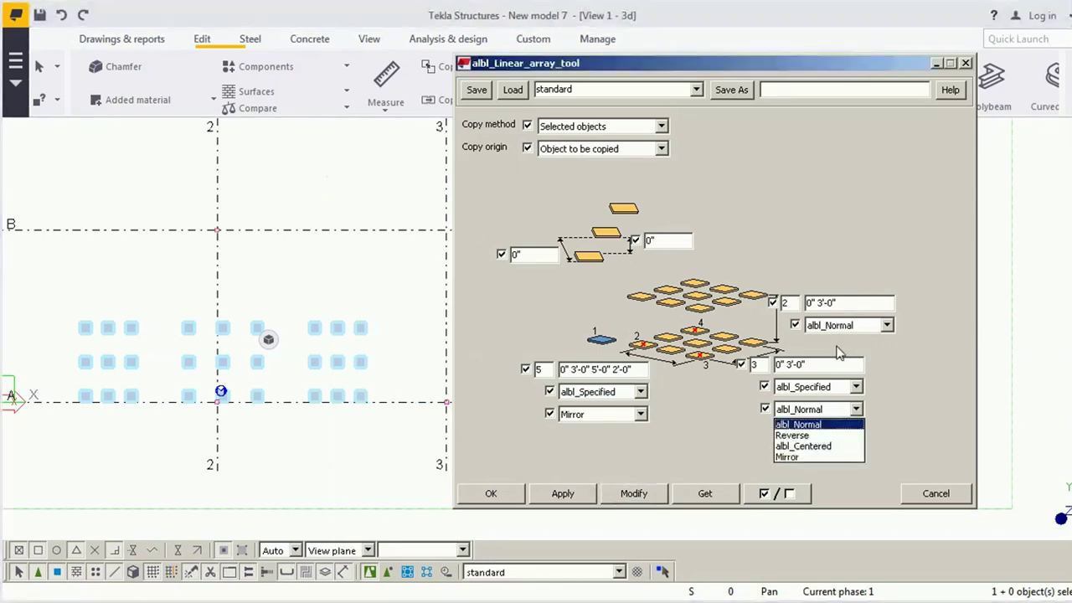
left_click(789, 457)
left_click(634, 493)
right_click(317, 243)
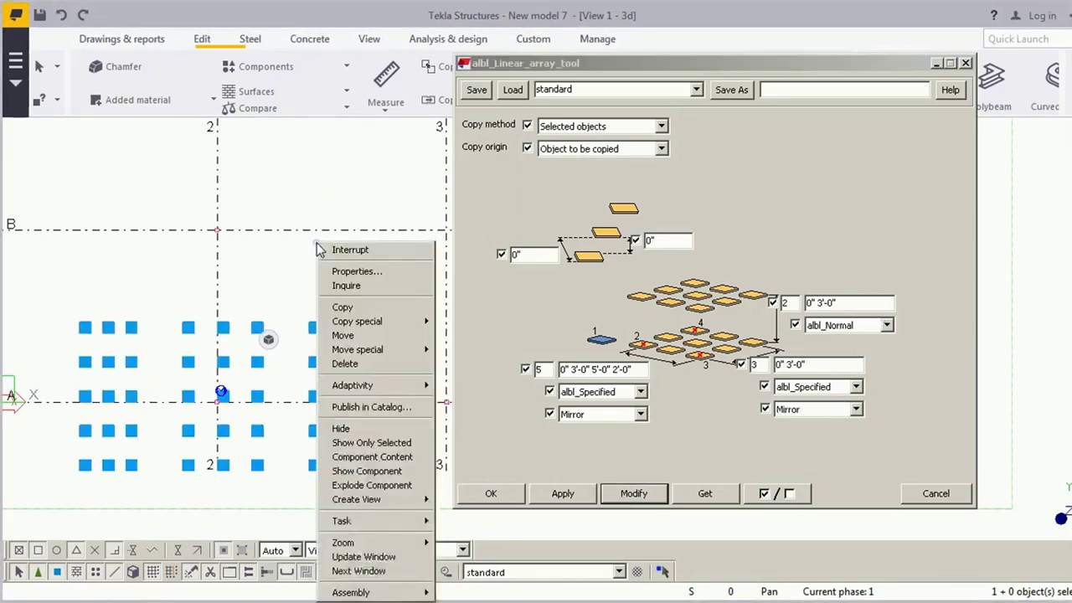
left_click(343, 247)
left_click(292, 250)
In the elevation view, set the array's vertical direction to Mirror, update it, and return to the plan view
key("ctrl+Tab")
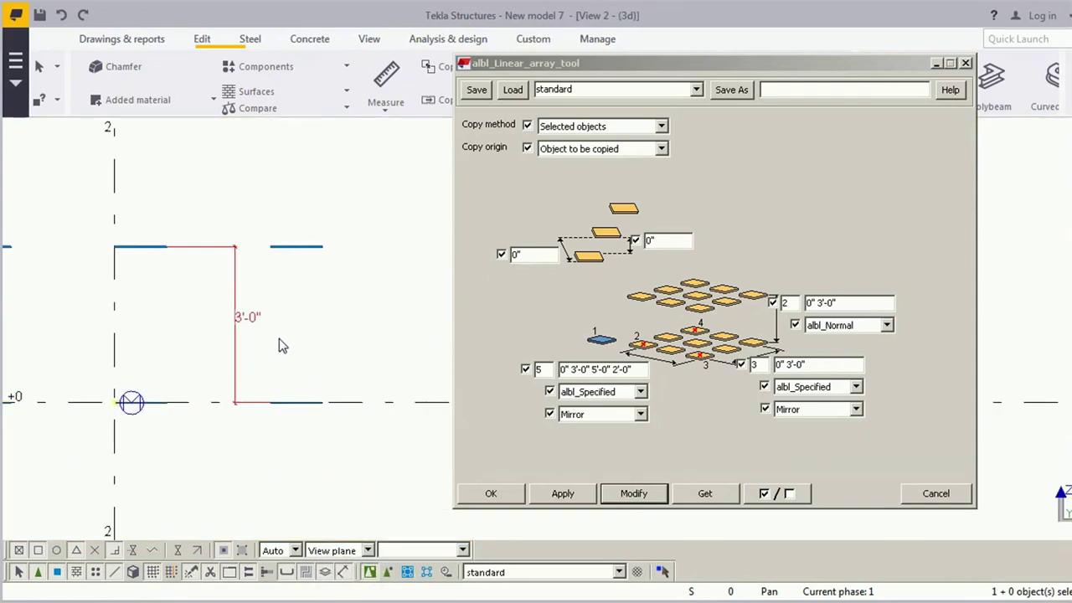
scroll(279, 338, "down", 4)
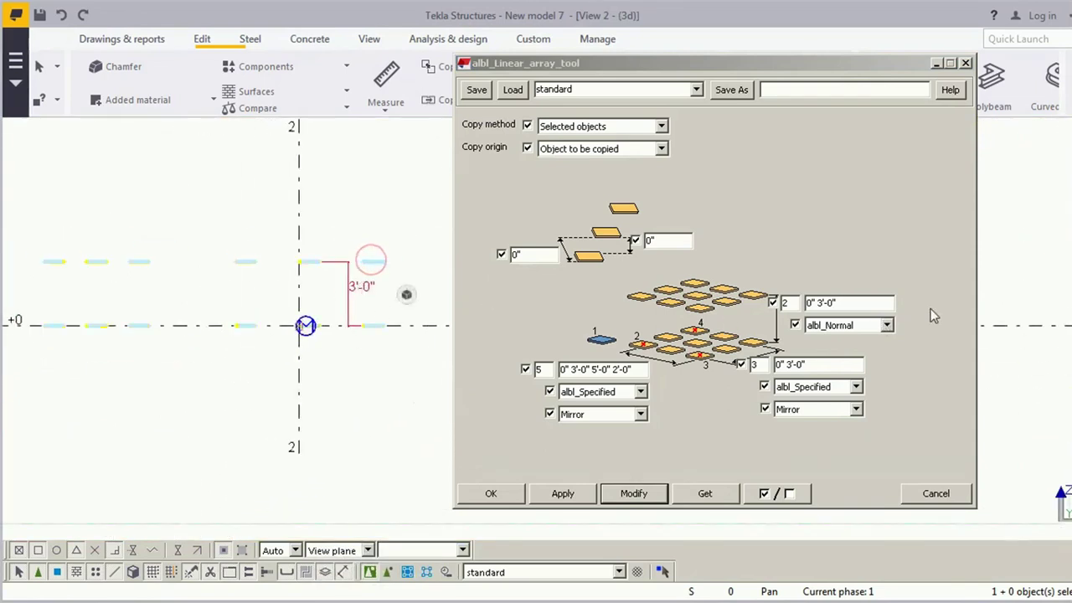
left_click(887, 326)
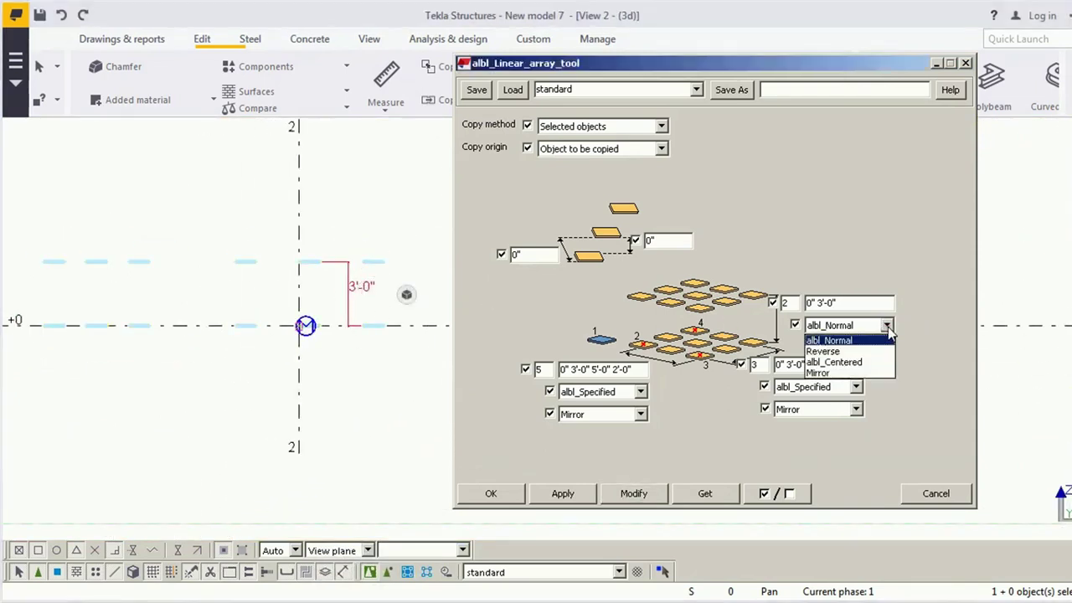
left_click(844, 370)
left_click(633, 493)
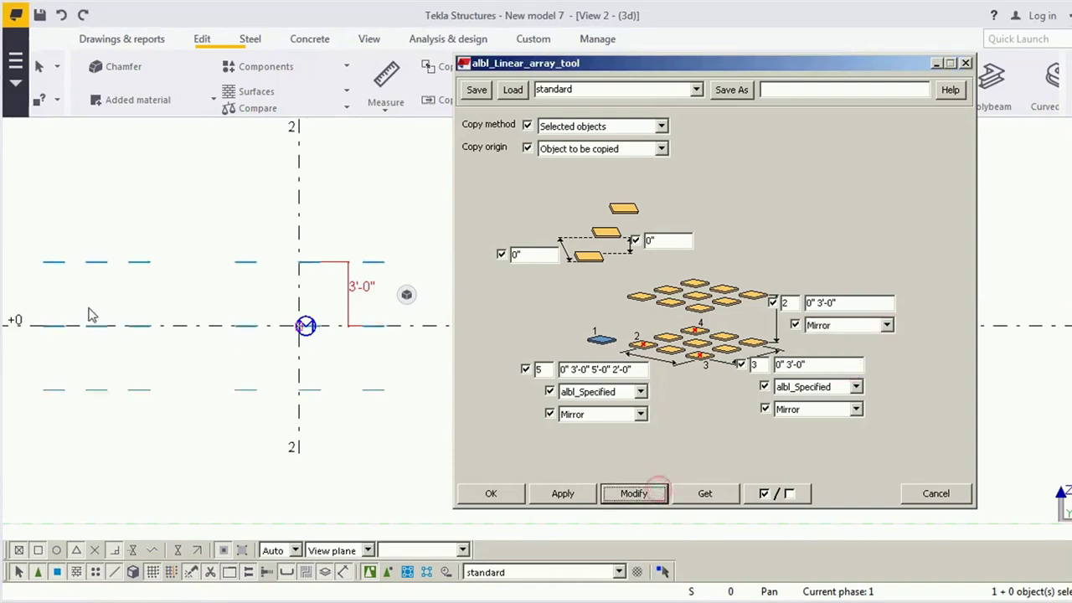
middle_click_drag(89, 310, 159, 296)
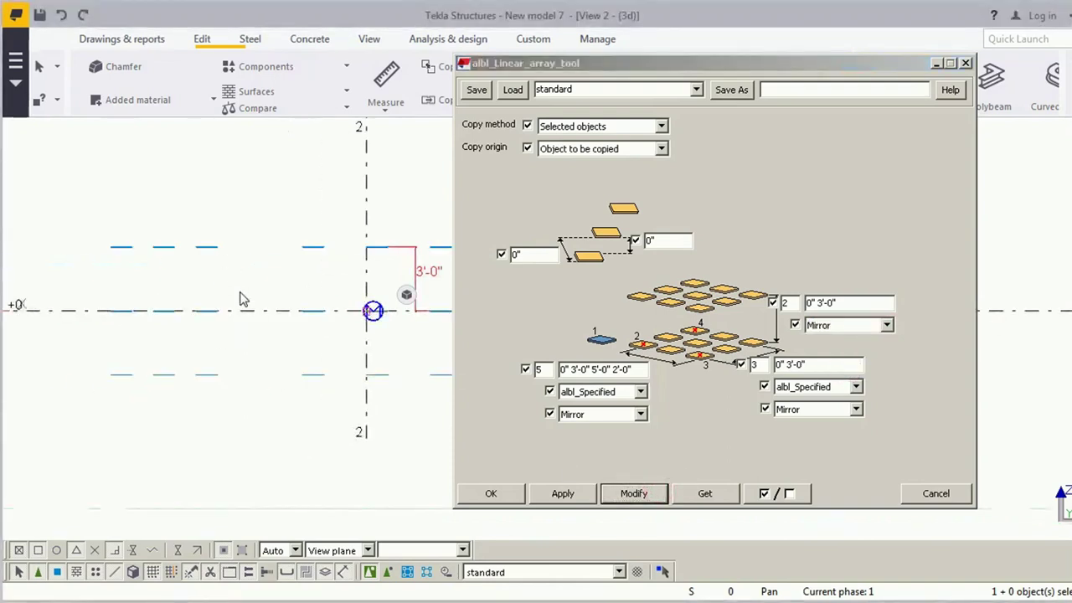
scroll(296, 311, "down", 1)
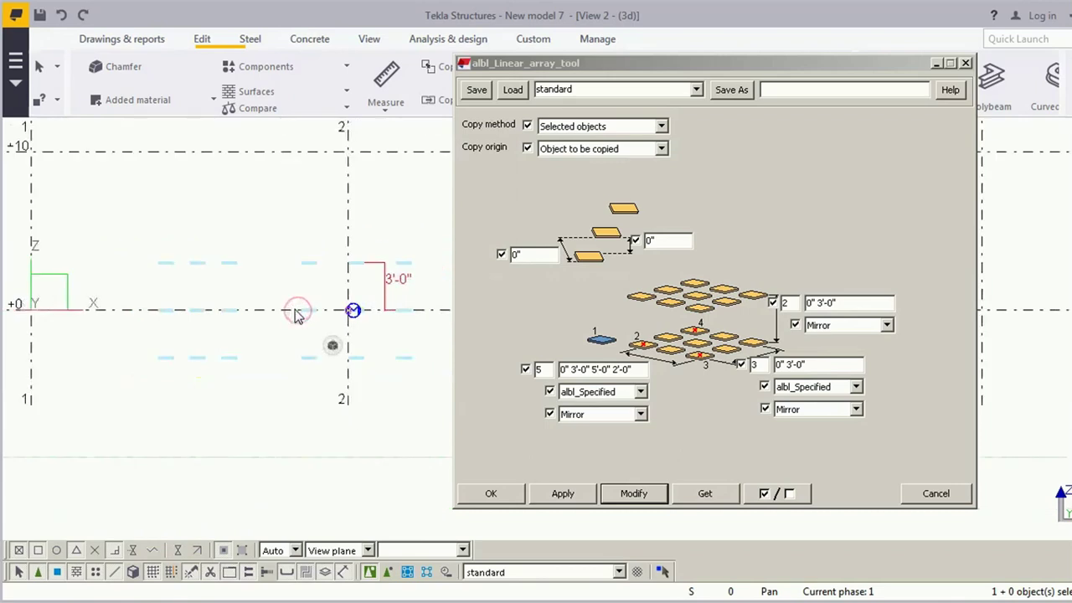
right_click(221, 233)
left_click(253, 238)
right_click(257, 197)
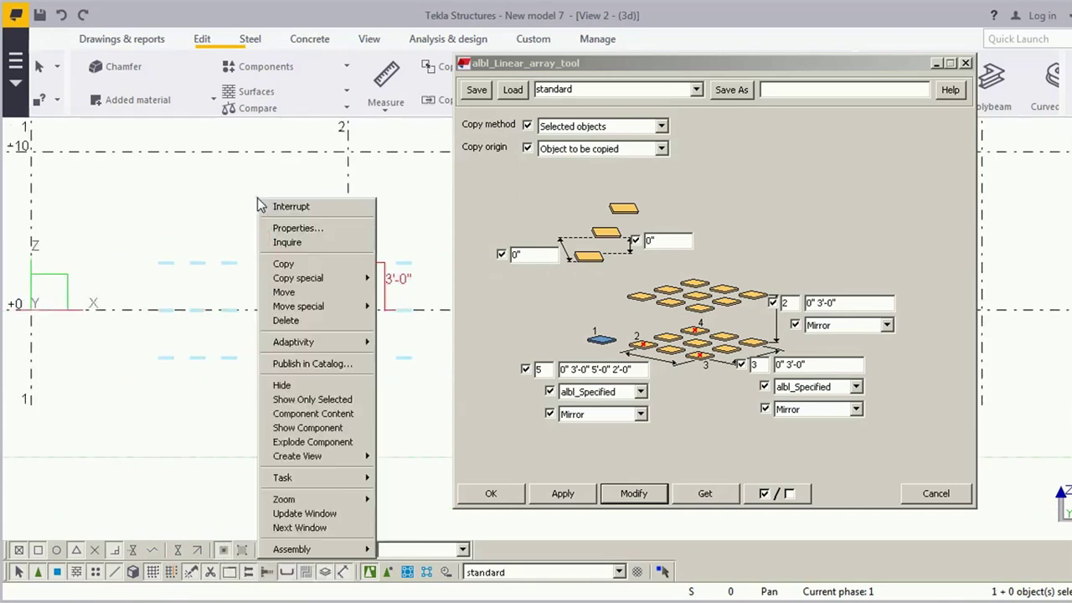
left_click(290, 201)
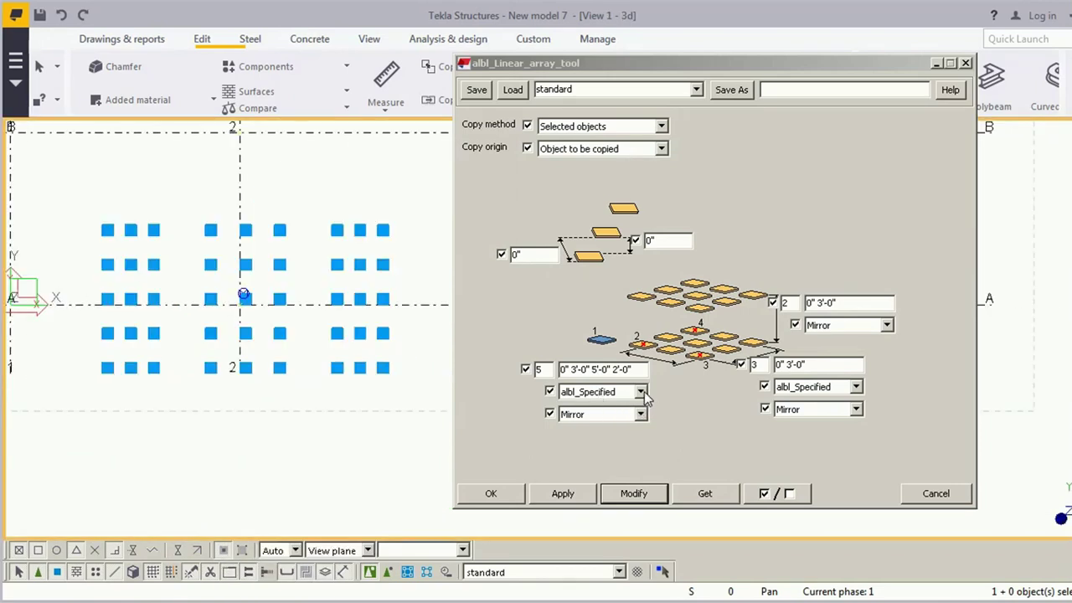
Set the array's X spacing to albl_Equal and its X direction to albl_Normal
left_click(640, 391)
left_click(624, 404)
left_click(641, 413)
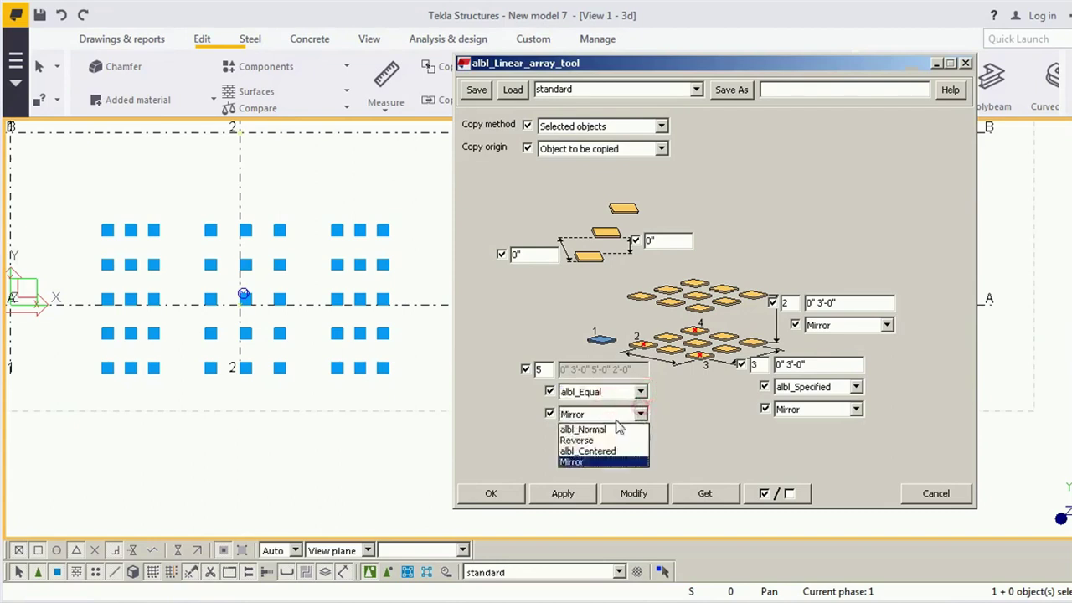
left_click(618, 425)
Set the array's Y spacing to albl_Equal and its Y direction to albl_Normal
left_click(836, 387)
left_click(795, 402)
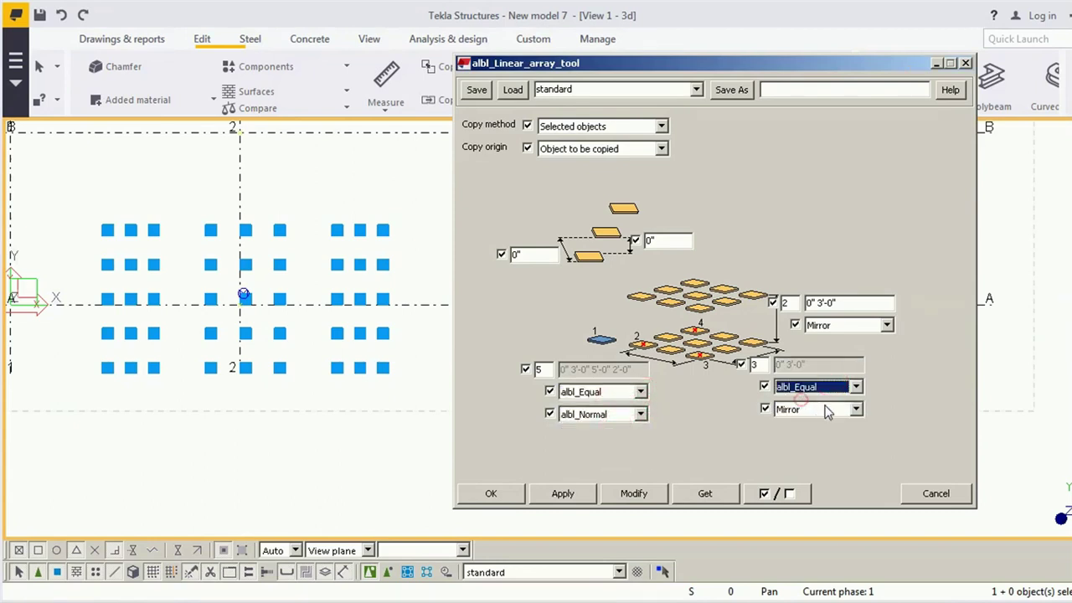
left_click(825, 410)
left_click(797, 420)
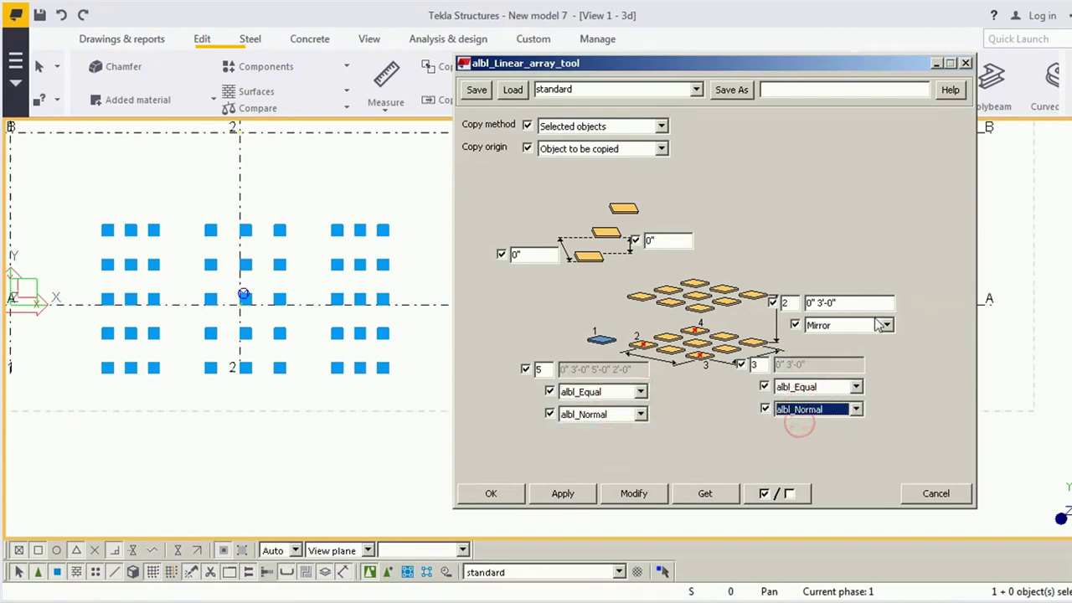
Set the vertical direction to albl_Normal and update the selected plate array with the current spacing and direction settings
left_click(880, 325)
left_click(865, 336)
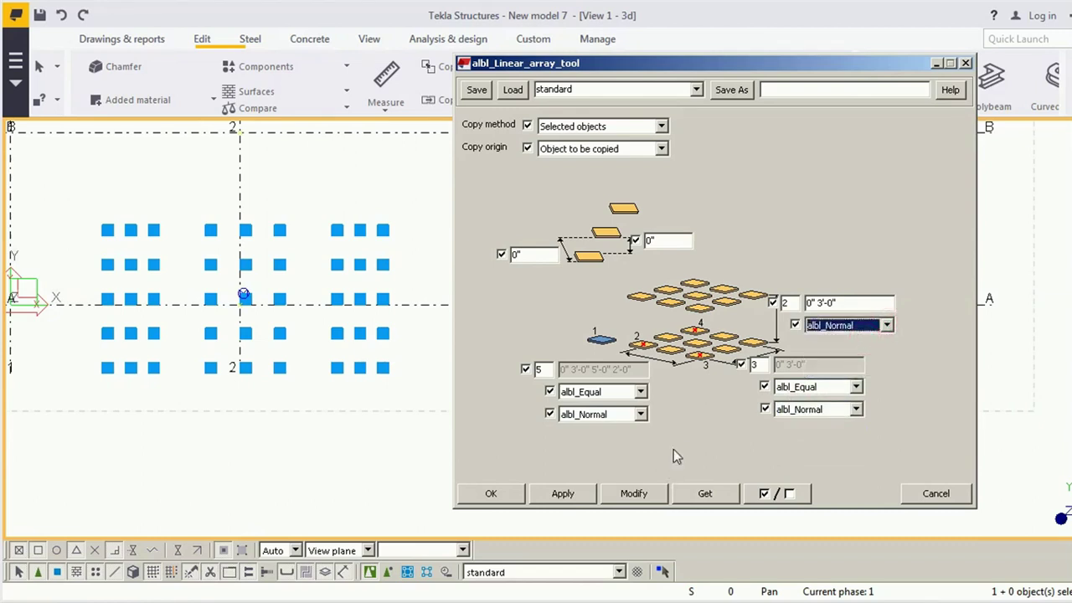
left_click(334, 289)
left_click(628, 494)
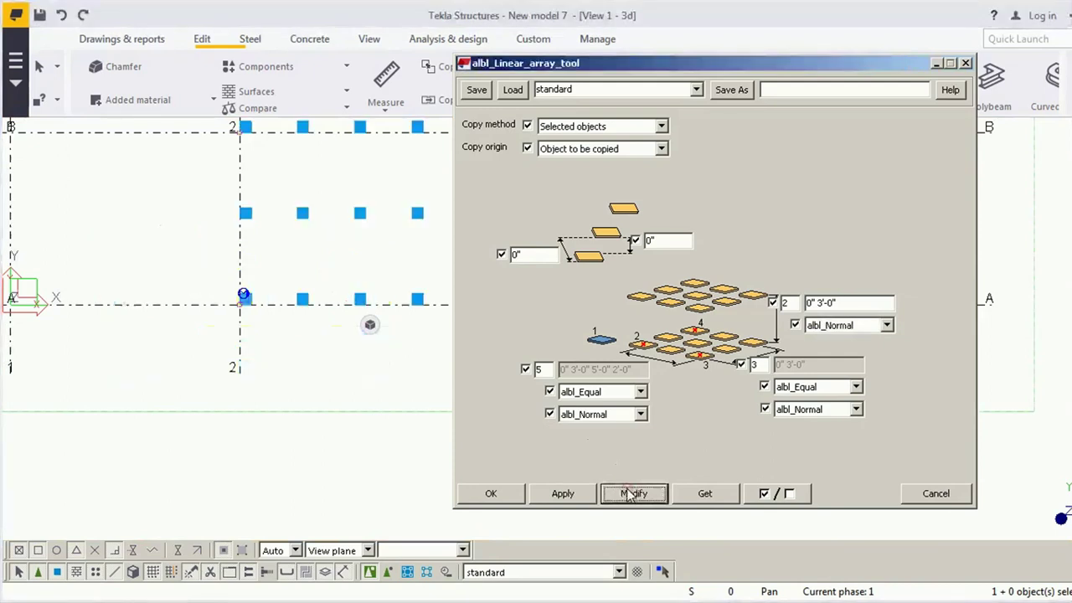
right_click(298, 252)
left_click(323, 255)
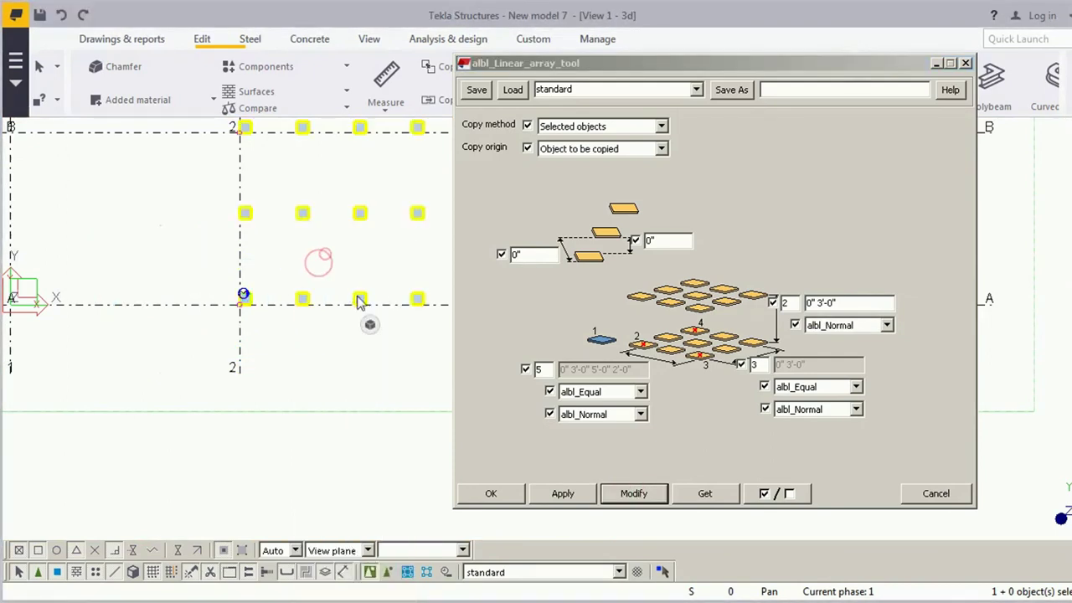
Set the array's horizontal stagger offset between plates to 2'-0" and update the selected array
middle_click_drag(355, 302, 306, 365)
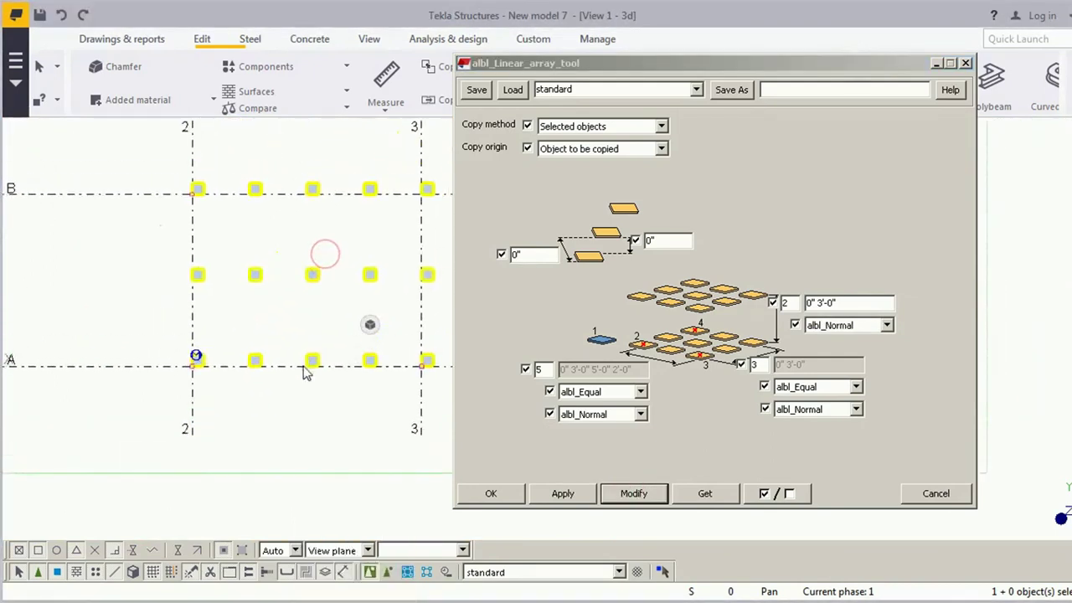
double_click(541, 255)
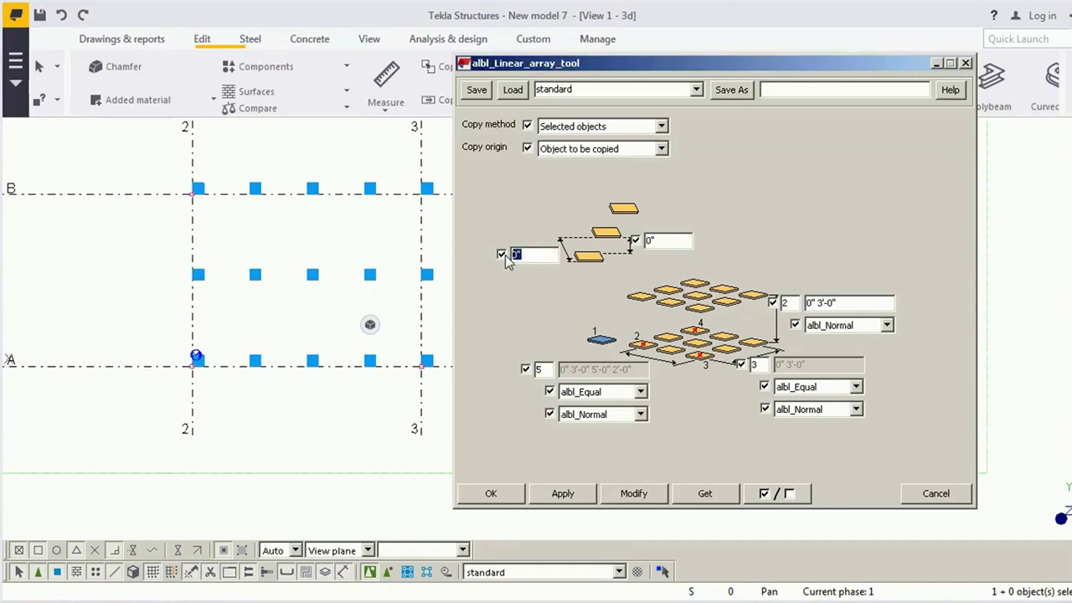
type("2-0")
left_click(365, 274)
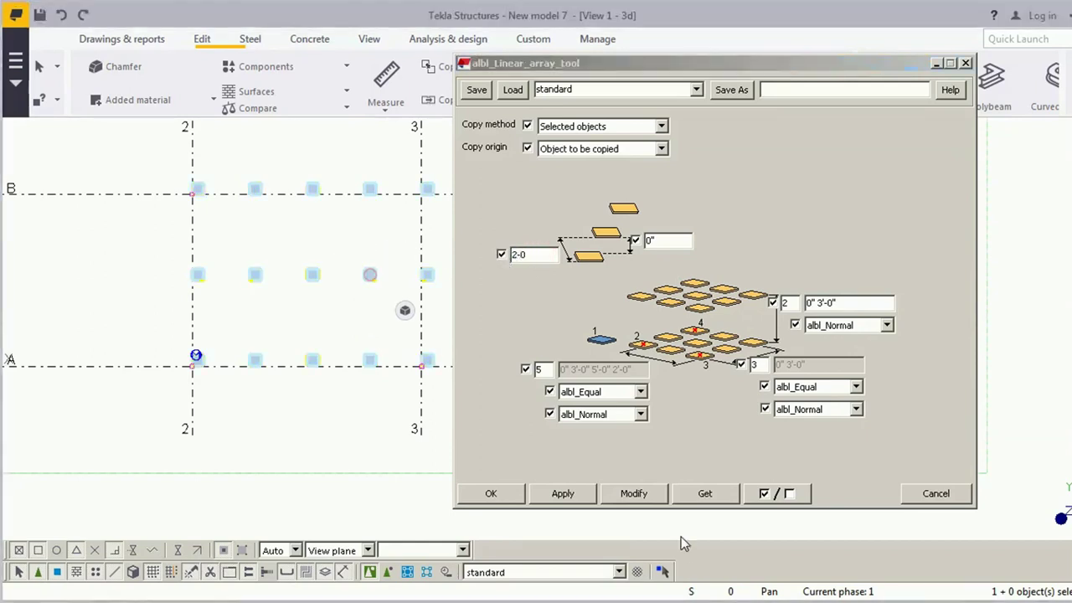
left_click(645, 501)
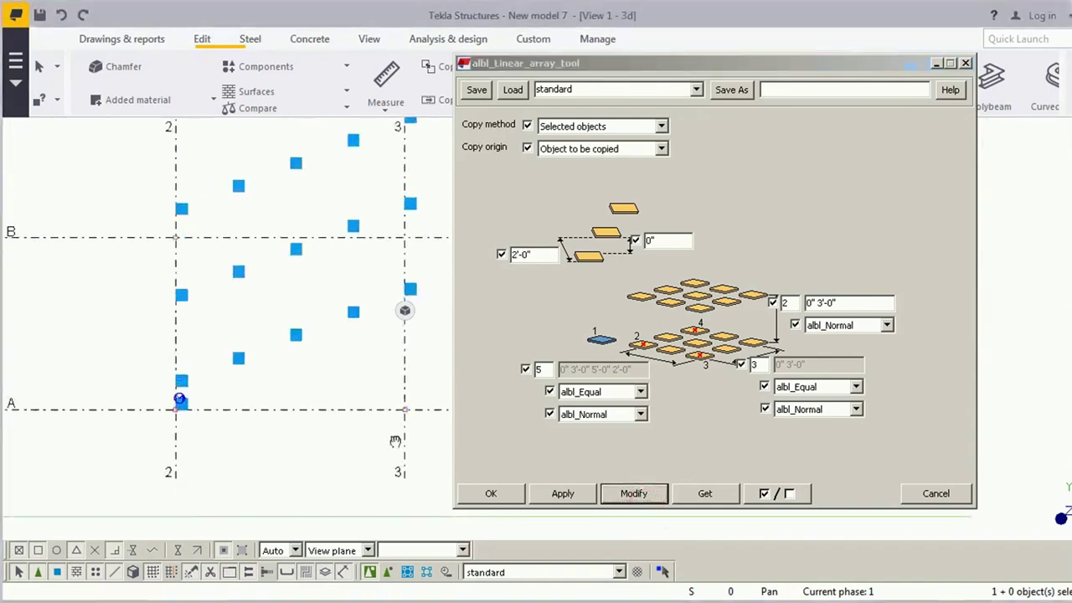
Measure the vertical distance between the first and second plates of the array's lowest staggered row in plan view
left_click(403, 109)
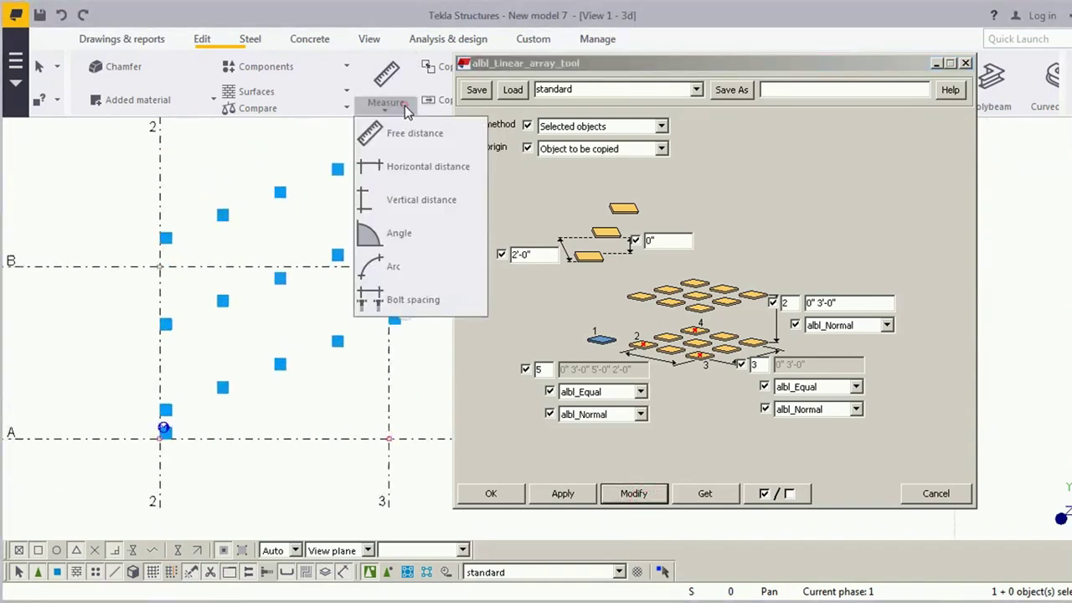
left_click(397, 198)
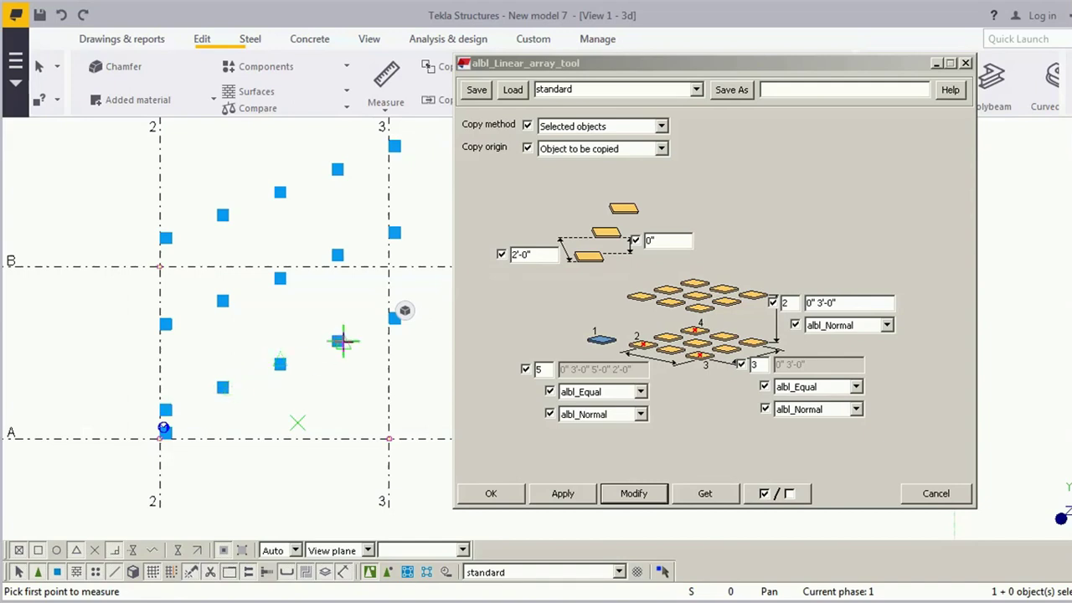
scroll(227, 406, "up", 4)
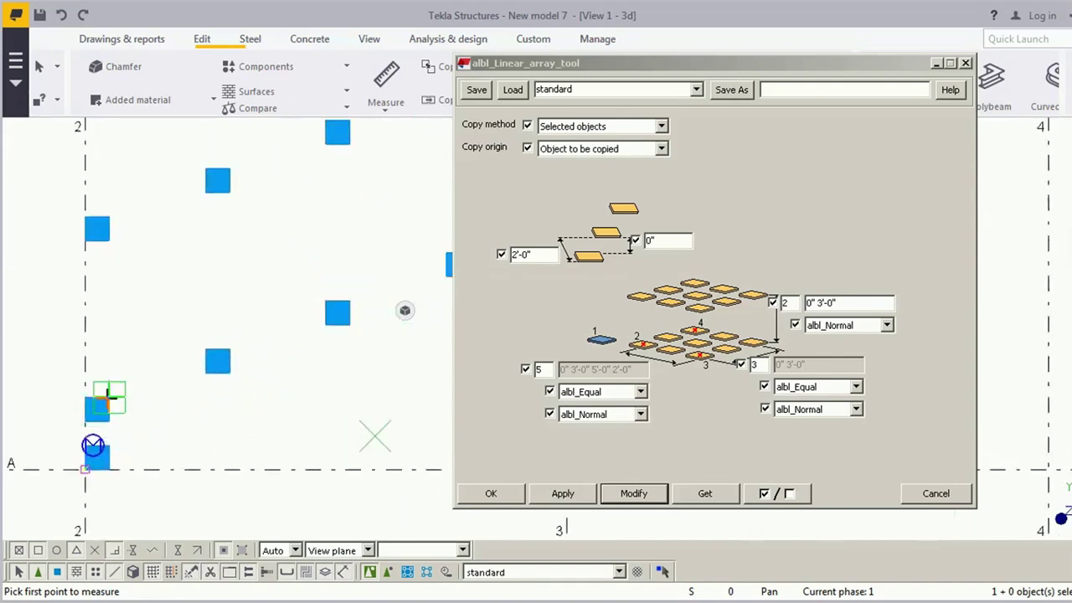
left_click(106, 394)
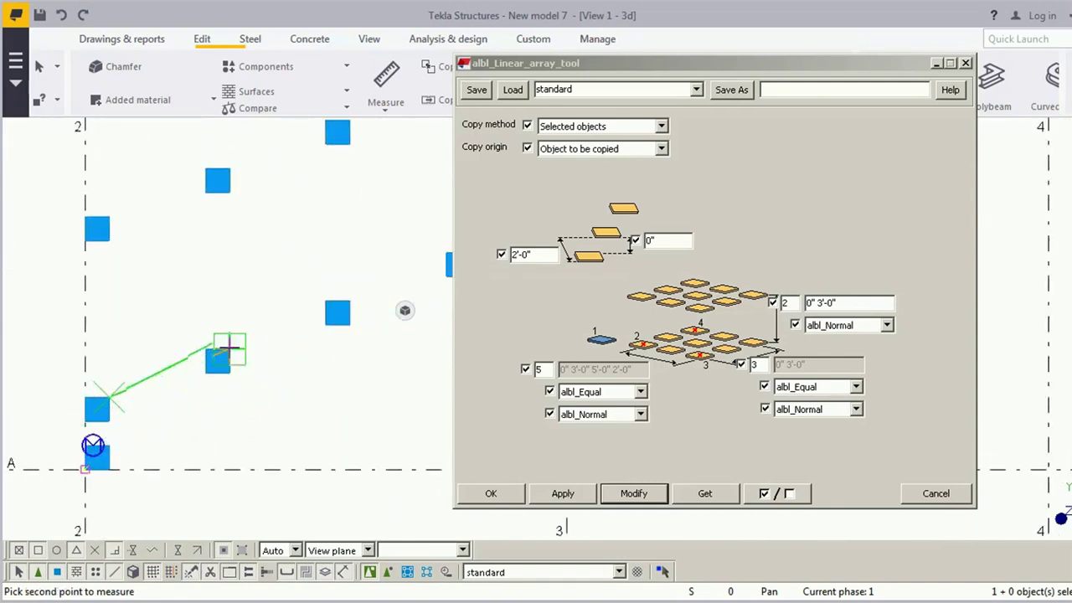
left_click(229, 348)
scroll(199, 381, "up", 3)
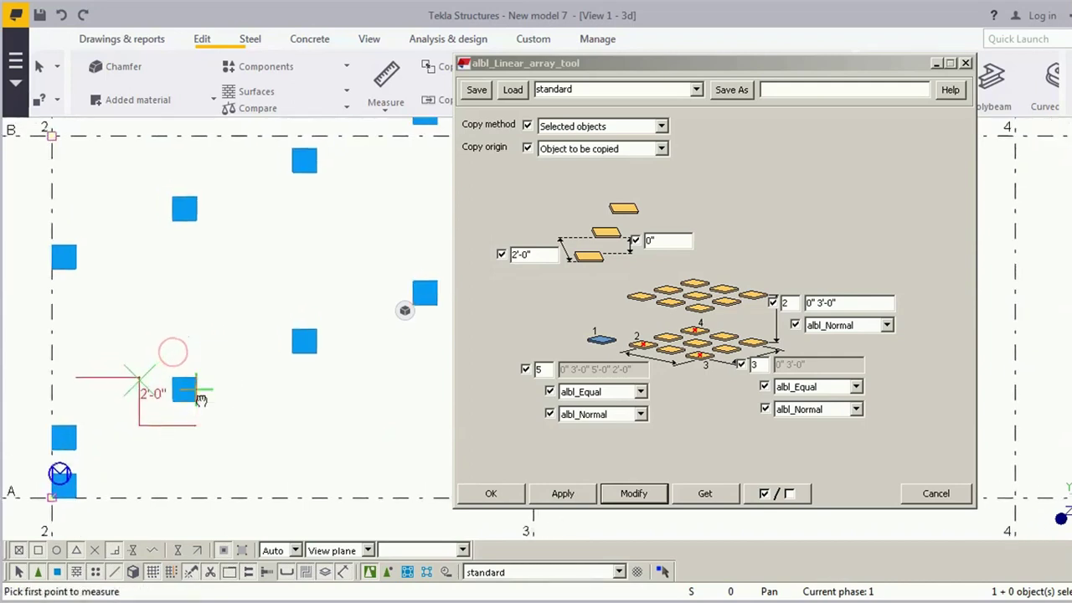
Measure the vertical distances from the second to the third and from the third to the fourth plate of the lowest row
left_click(200, 371)
left_click(282, 306)
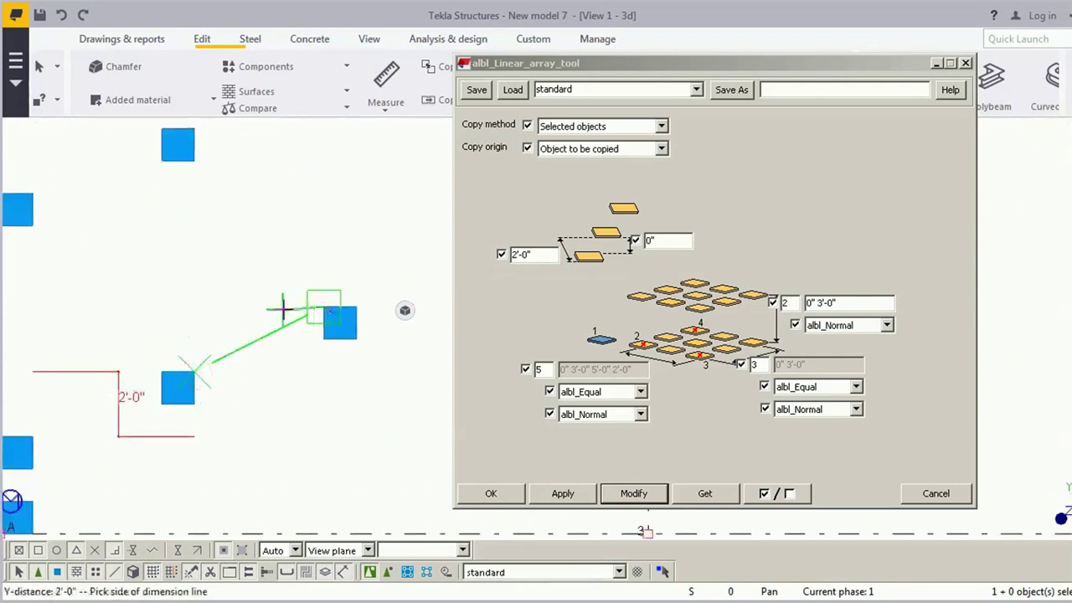
left_click(316, 387)
middle_click_drag(315, 371, 180, 402)
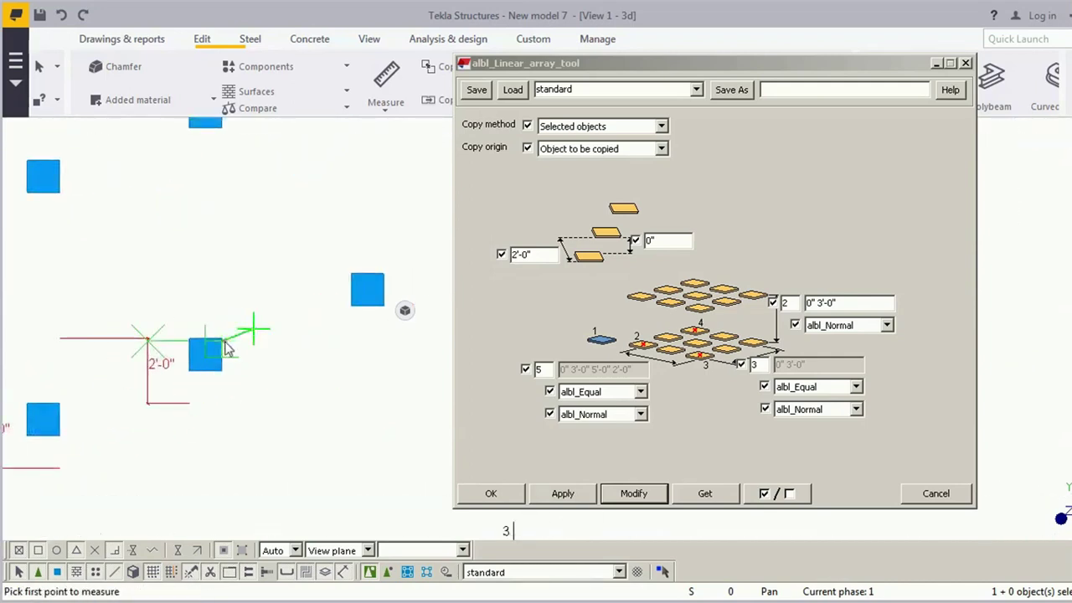
left_click(224, 345)
left_click(351, 280)
left_click(343, 286)
scroll(337, 296, "down", 4)
middle_click_drag(322, 320, 370, 386)
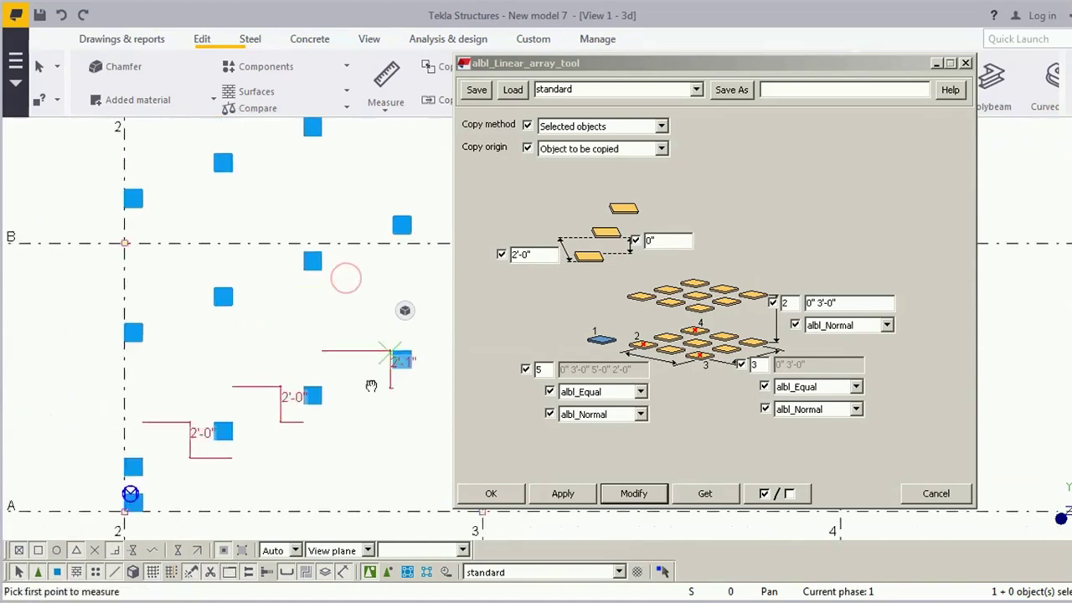
Measure the vertical distance between the first and second plates of the array's middle row
scroll(167, 347, "up", 2)
left_click(129, 314)
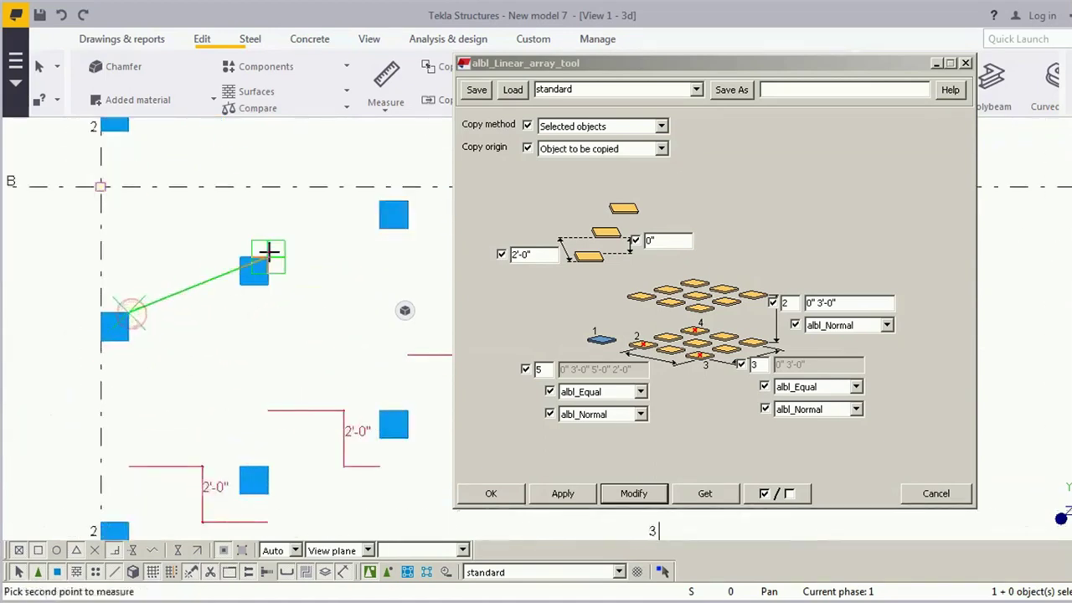
left_click(268, 252)
left_click(223, 239)
middle_click_drag(278, 241, 216, 304)
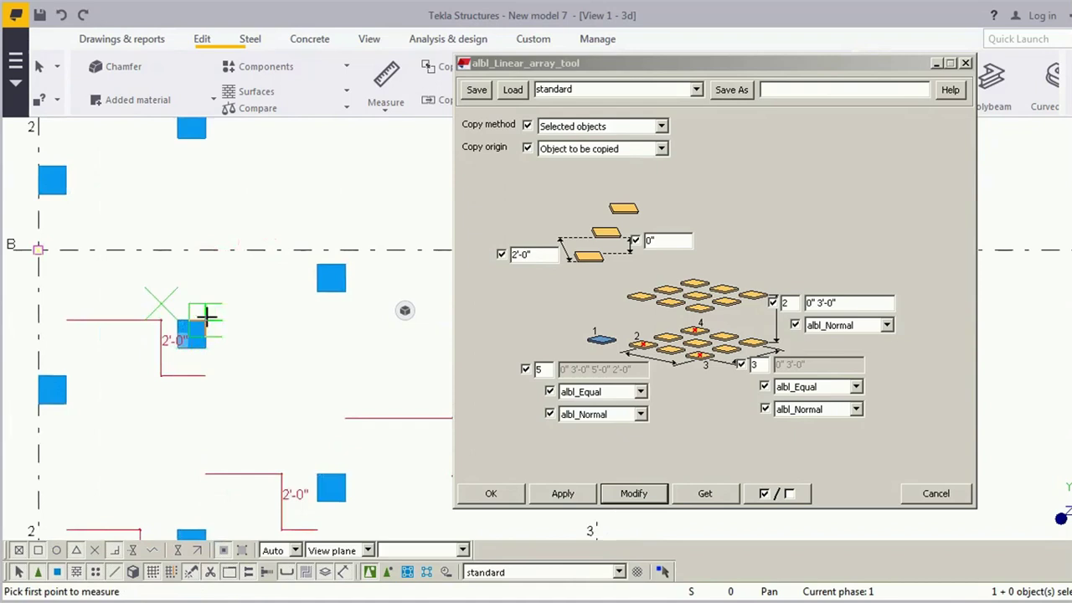
Measure the vertical distance between the second and third plates of the middle row and end the measuring command
left_click(207, 315)
left_click(306, 271)
scroll(306, 270, "down", 1)
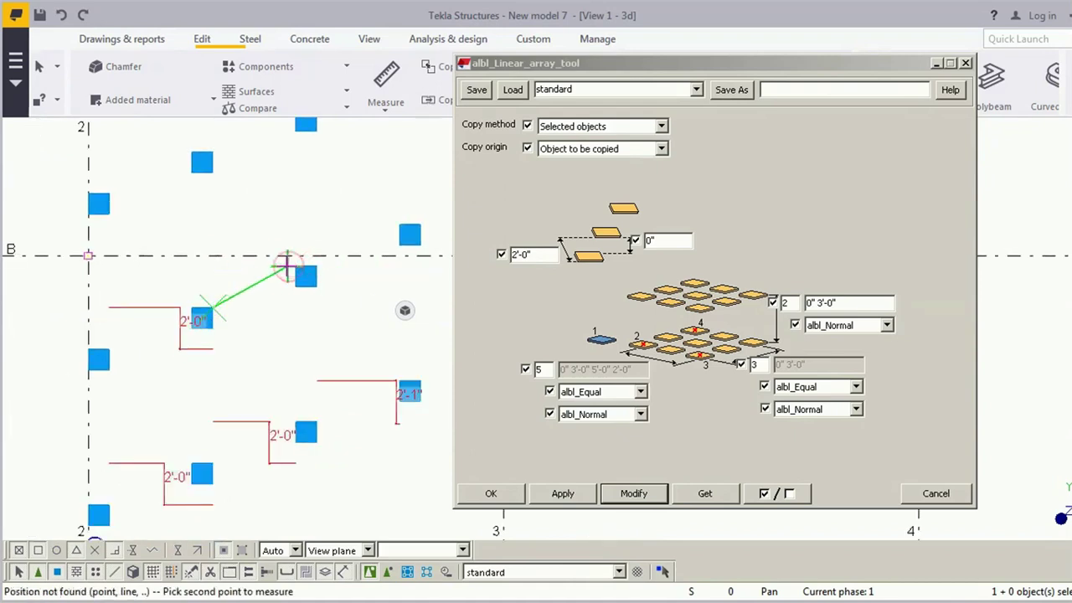
left_click(295, 266)
left_click(270, 253)
right_click(281, 216)
left_click(300, 221)
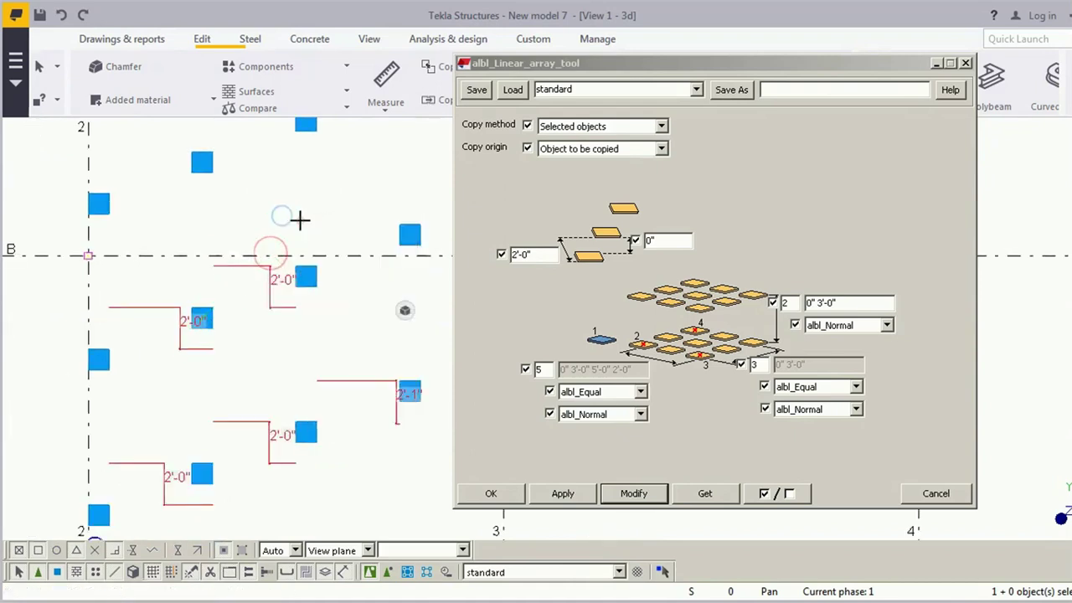
scroll(293, 258, "down", 3)
middle_click_drag(311, 333, 275, 365)
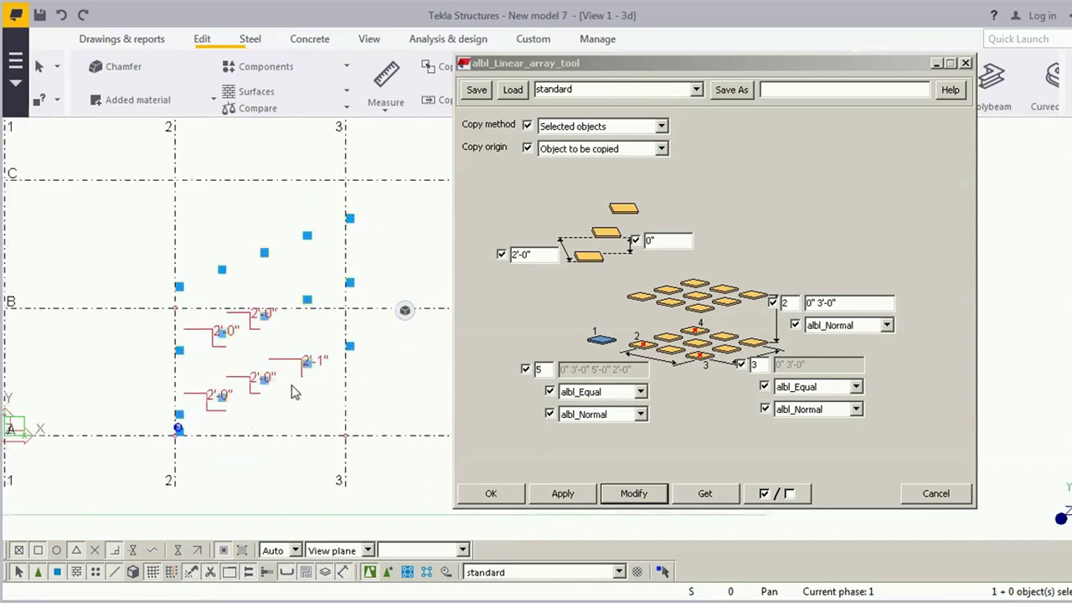
right_click(247, 206)
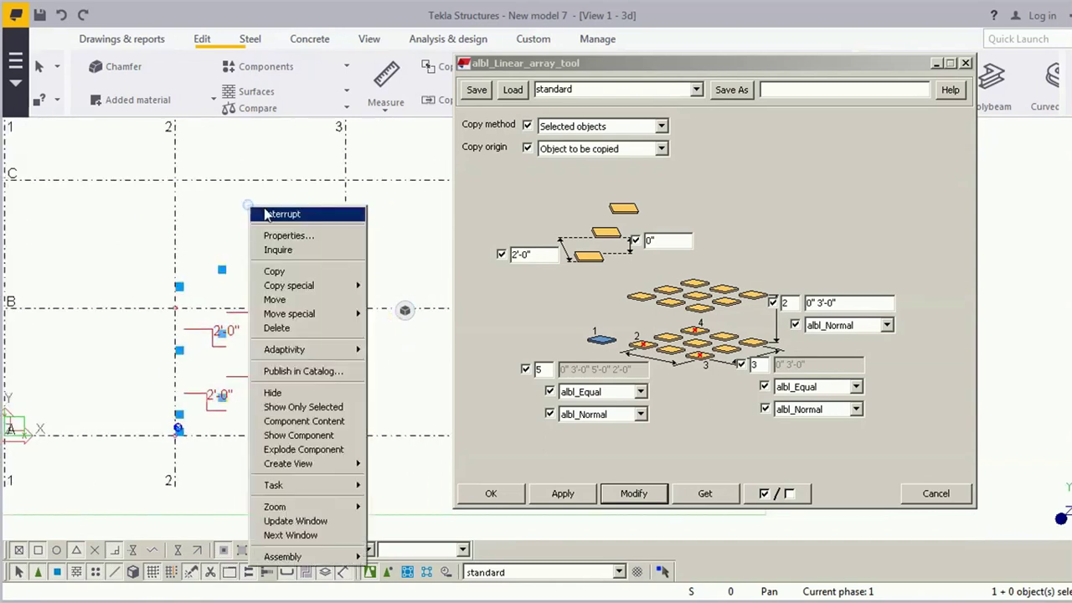
left_click(264, 208)
middle_click_drag(223, 242, 208, 275)
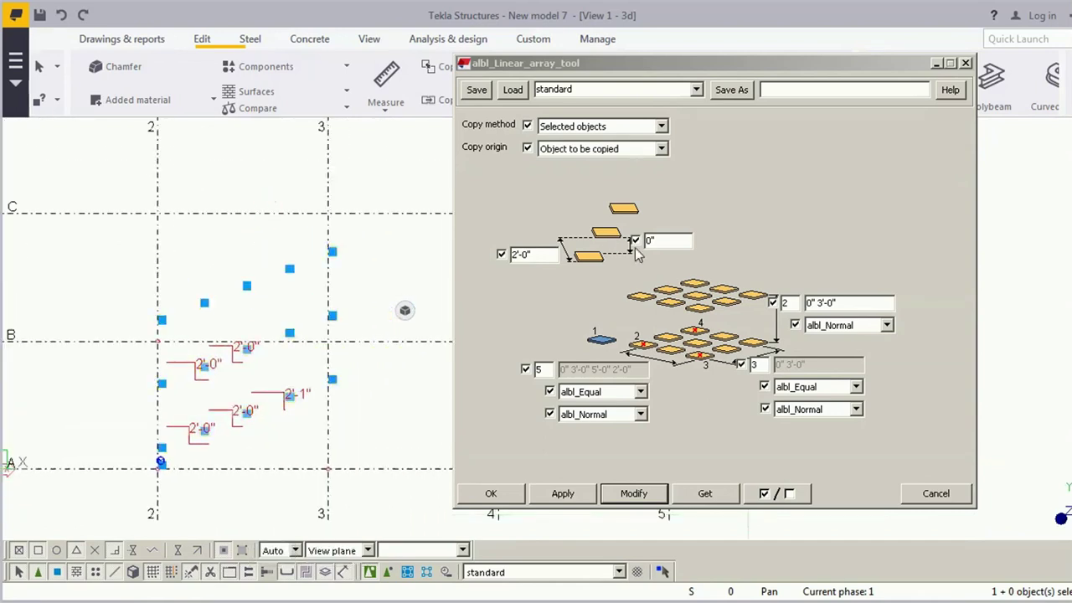
Set the array's vertical stagger offset between plates to 5'-0" and update the selected array in the elevation view
double_click(660, 241)
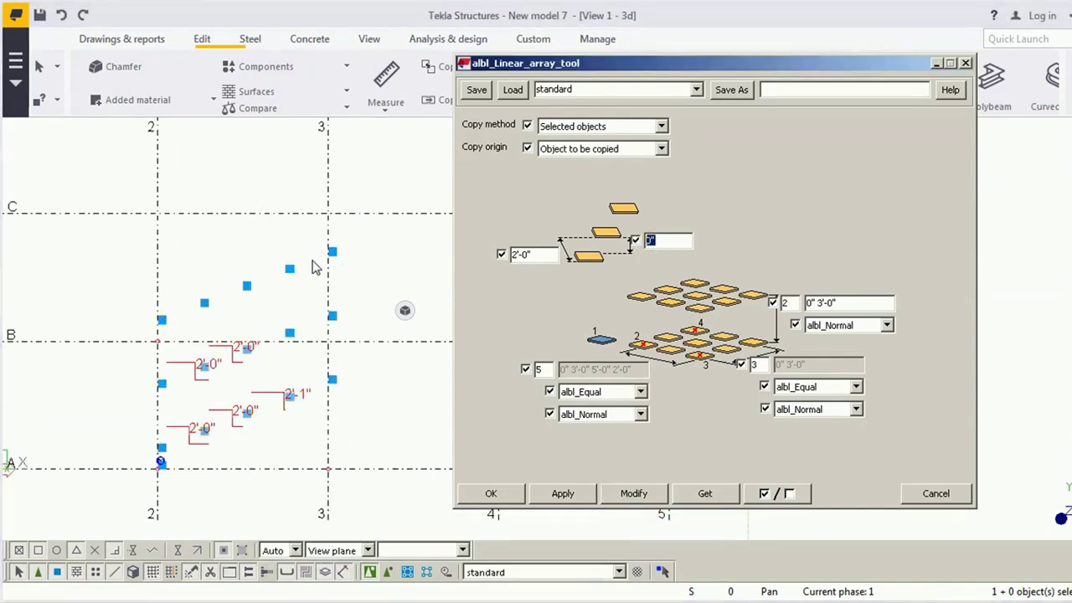
left_click(289, 269)
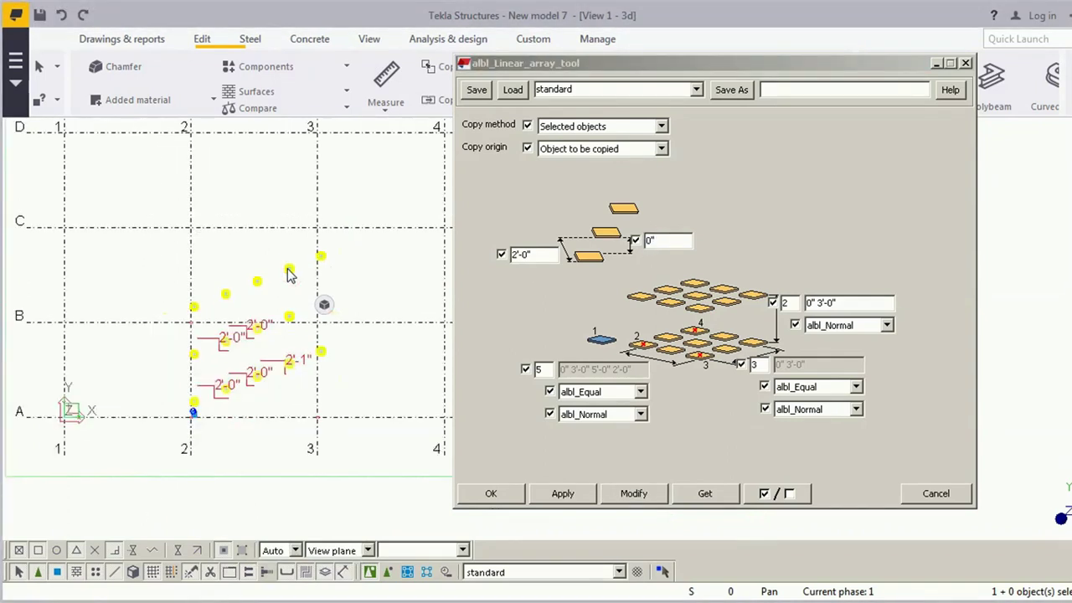
key("ctrl+Tab")
scroll(283, 303, "up", 2)
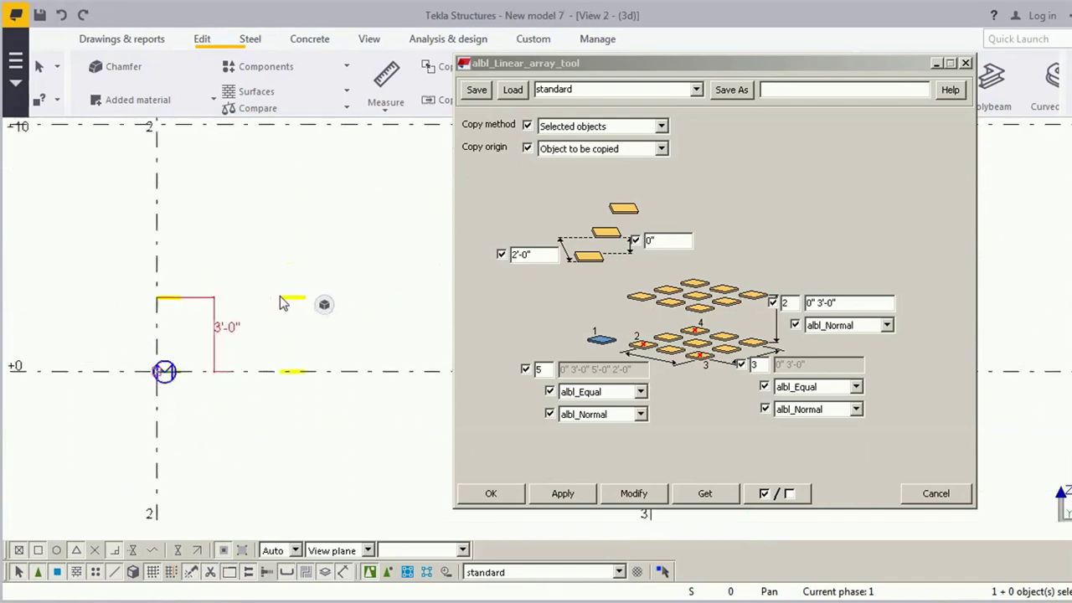
middle_click_drag(281, 324, 187, 331)
scroll(188, 325, "down", 2)
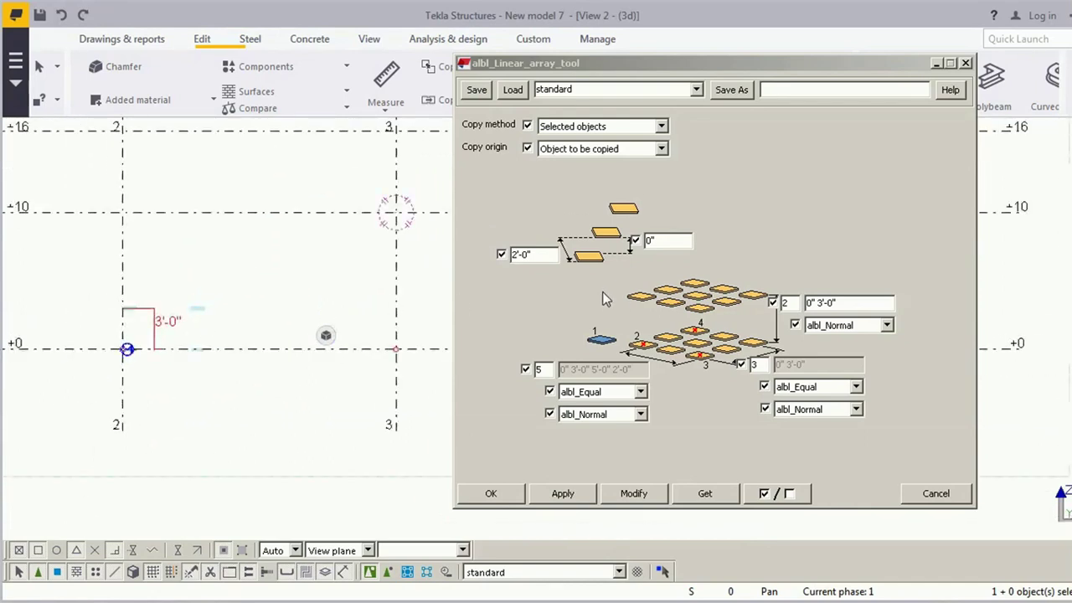
double_click(663, 241)
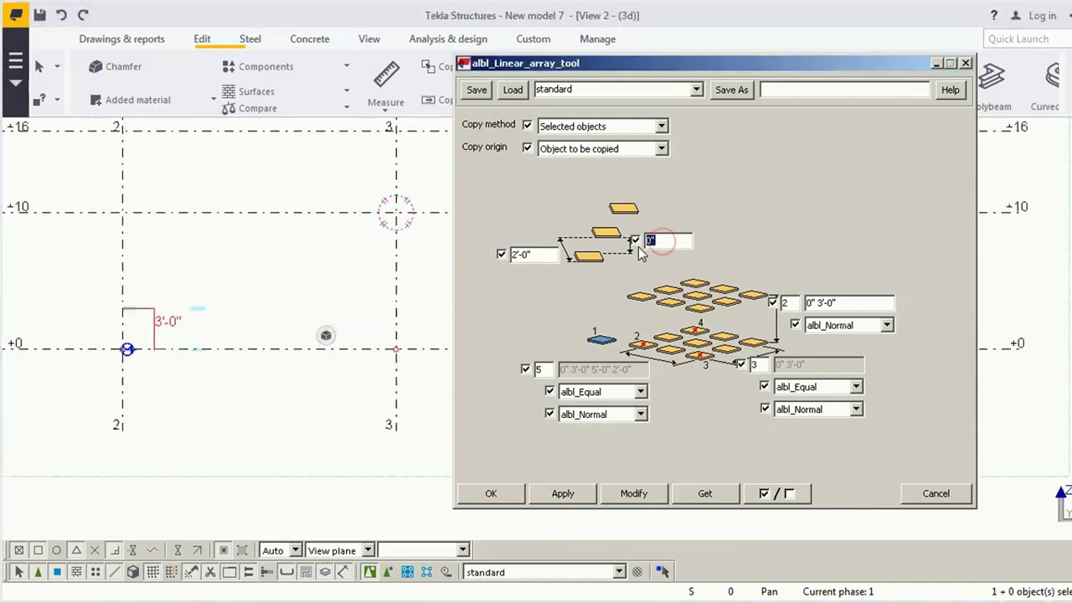
type("5-")
scroll(252, 413, "down", 2)
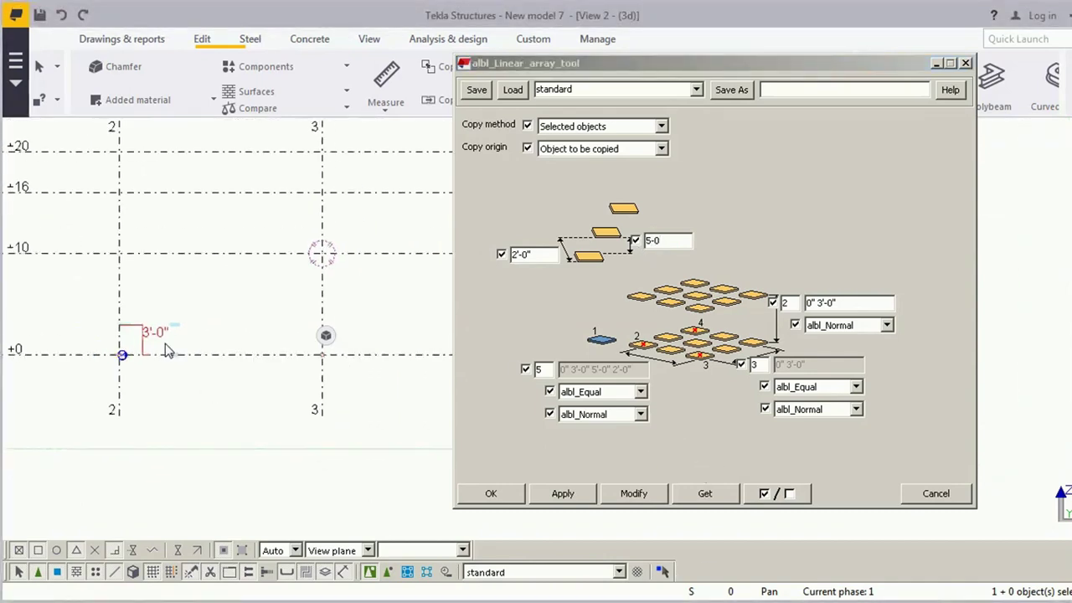
left_click(624, 495)
In the elevation view, measure the vertical distances from the base level to the first plate and from there to the next staggered plate
scroll(157, 286, "up", 2)
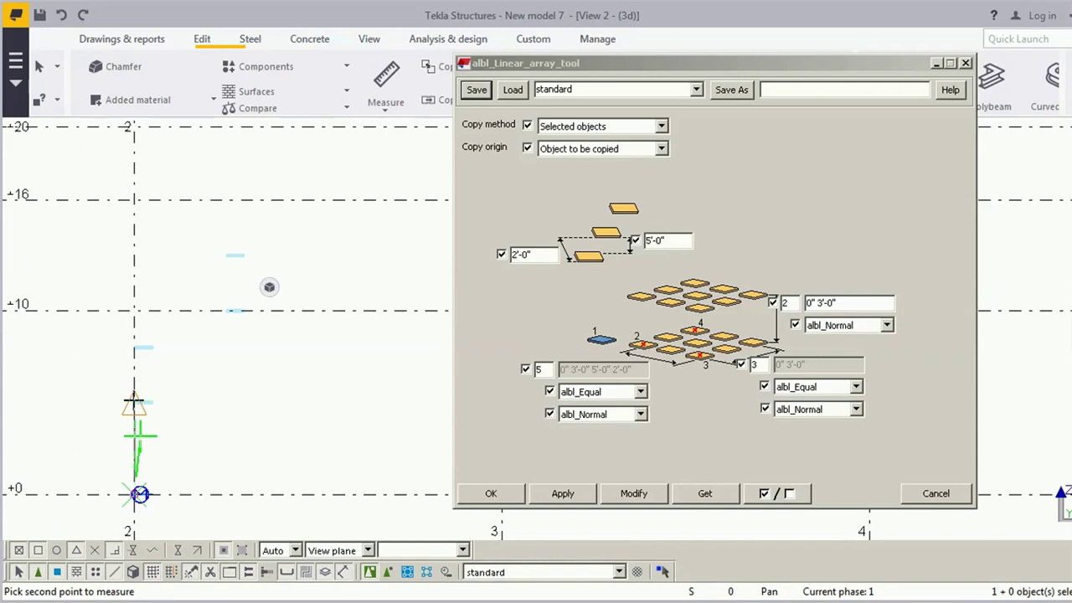
left_click(134, 400)
scroll(126, 364, "up", 1)
left_click(134, 400)
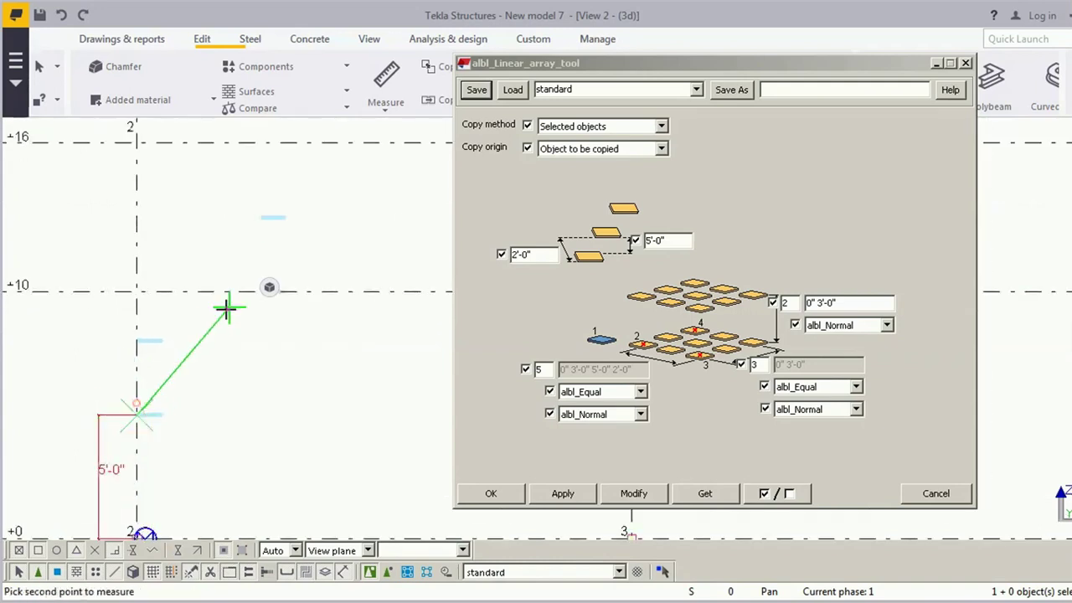
middle_click_drag(189, 285, 148, 272)
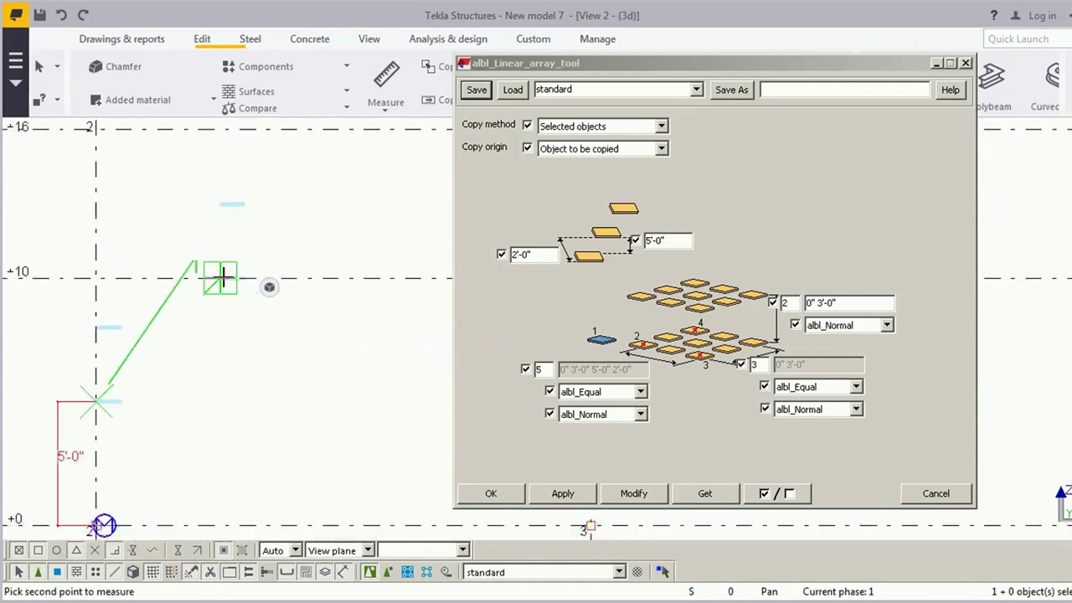
left_click(222, 278)
left_click(301, 303)
middle_click_drag(216, 246, 209, 311)
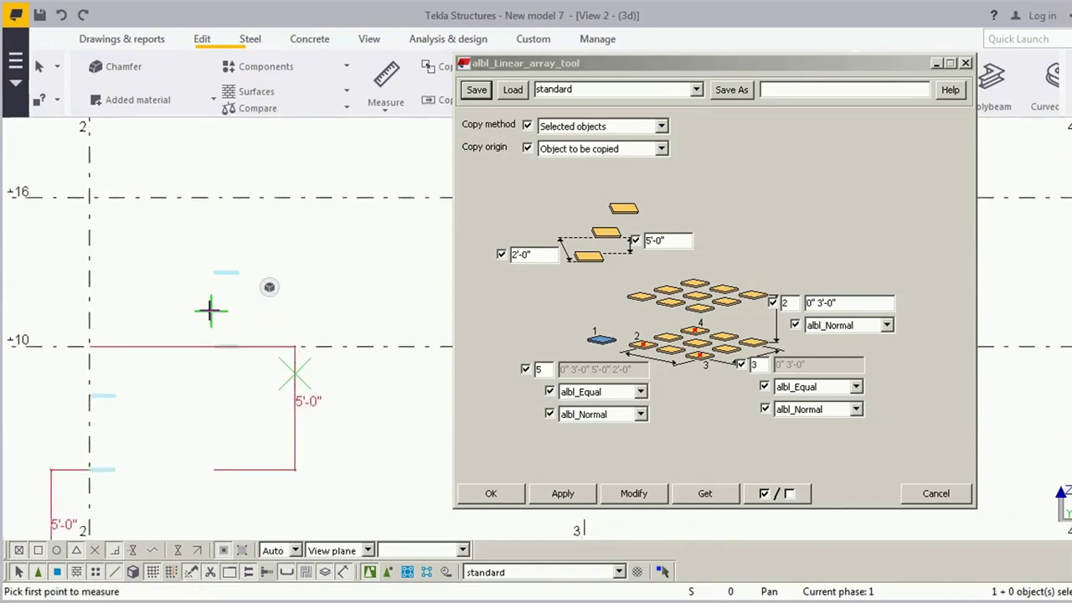
scroll(170, 274, "down", 2)
right_click(225, 195)
left_click(264, 216)
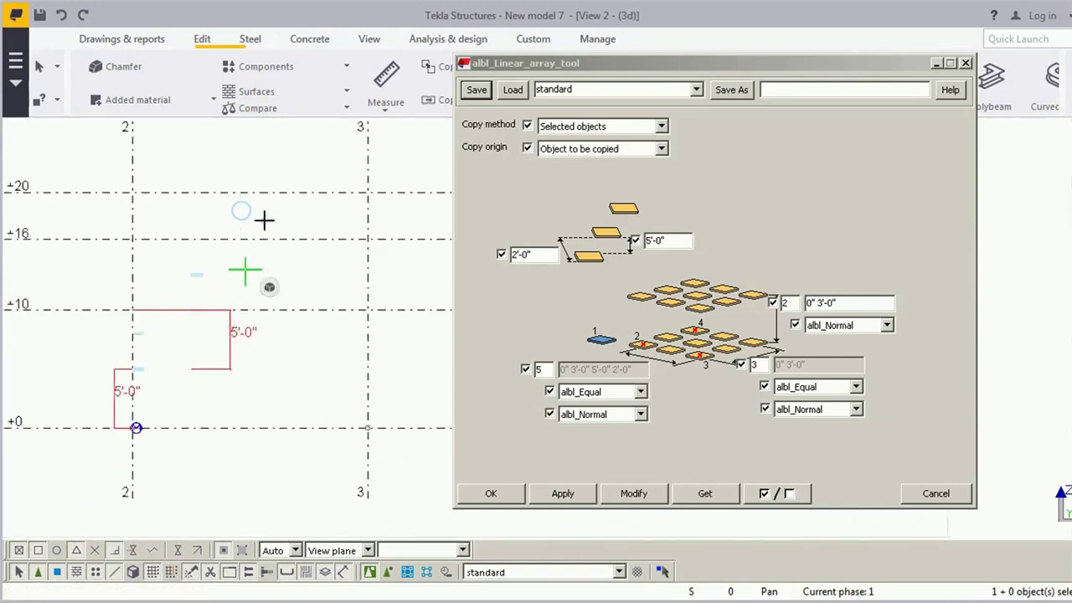
right_click(283, 211)
left_click(368, 284)
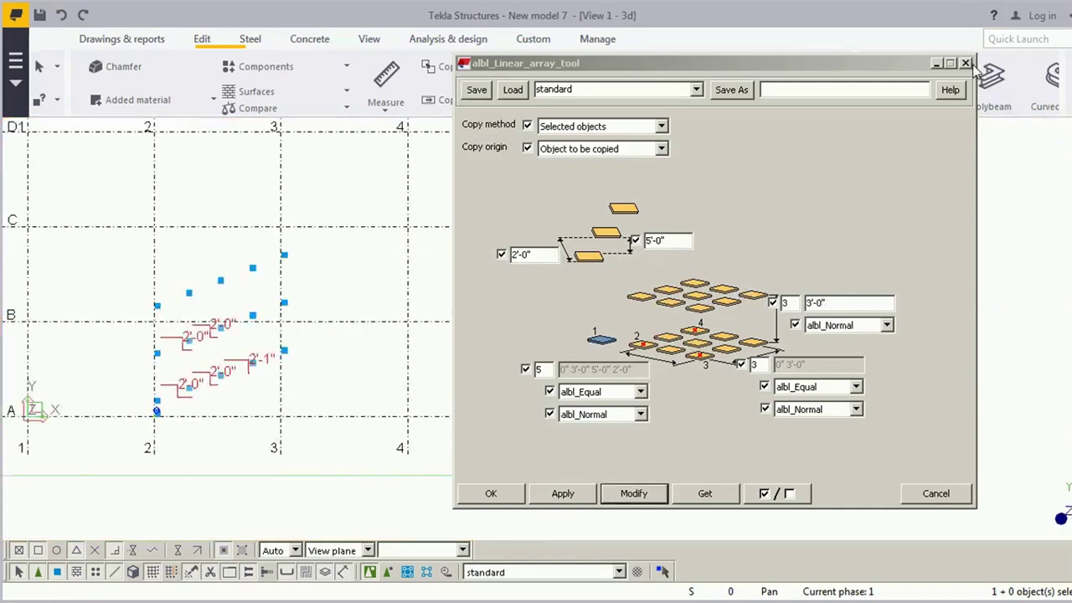
Close the Linear array tool settings and interrupt any active command in the plan view
left_click(965, 63)
right_click(460, 174)
left_click(496, 184)
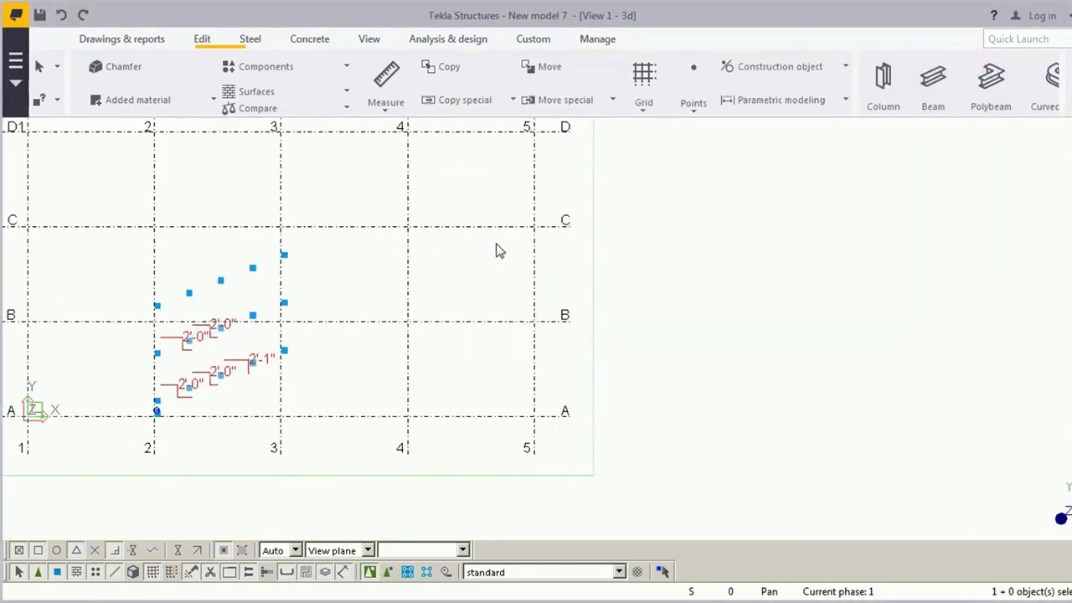